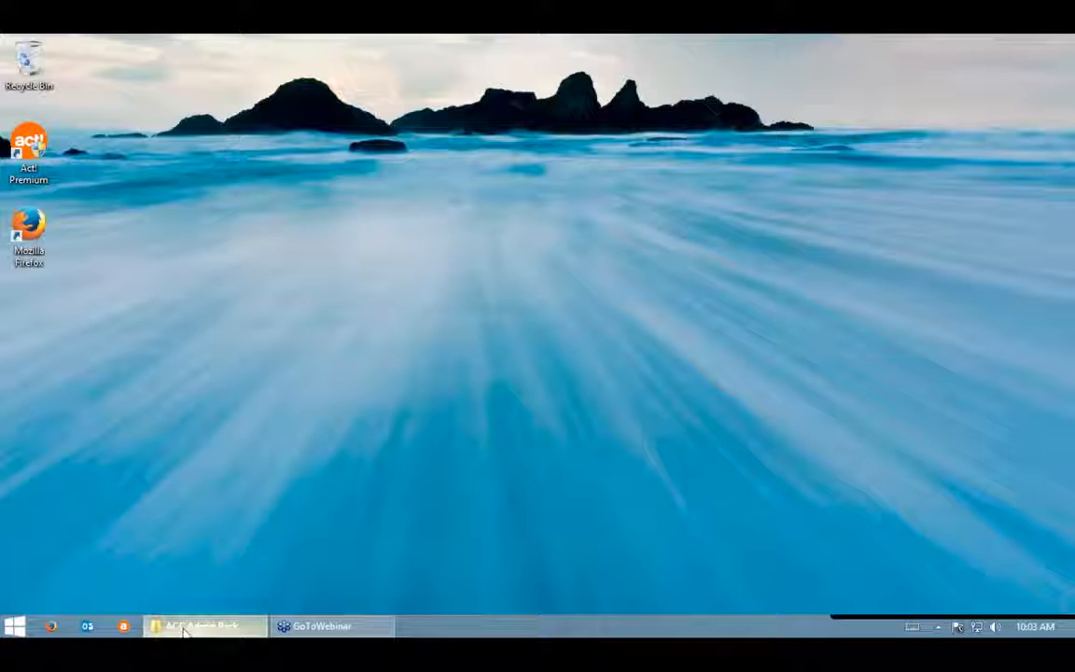
- Restore the minimised ACC Admin Pack program folder from the taskbar
click(185, 630)
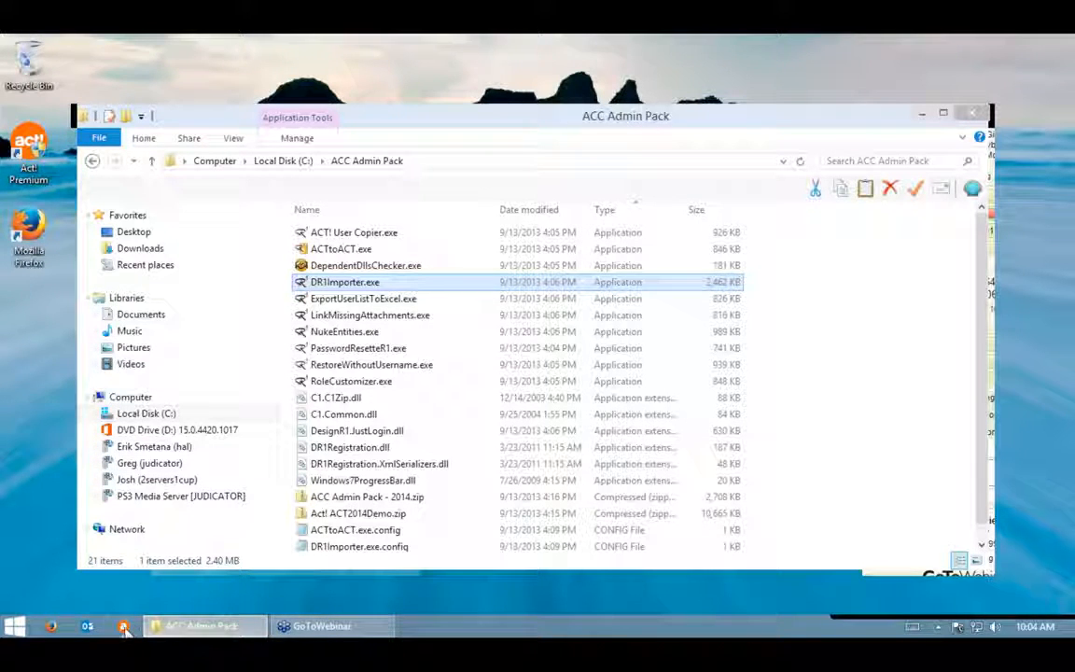
- Launch Act! Premium and sign in with the account e-mail and password
click(124, 627)
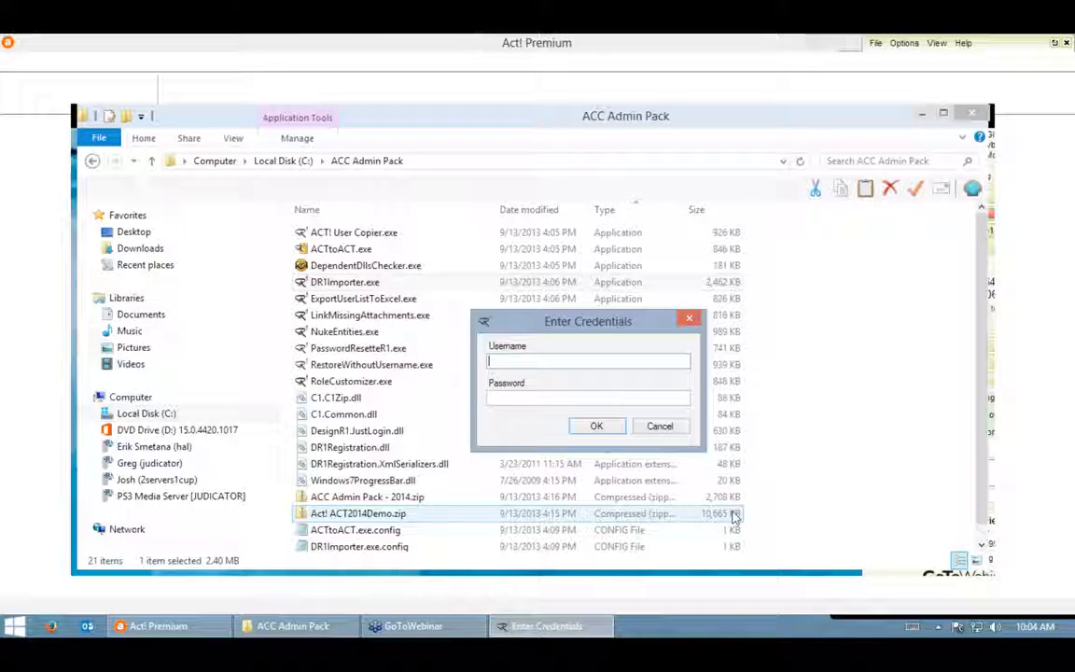
key(Tab)
text(••••••••••)
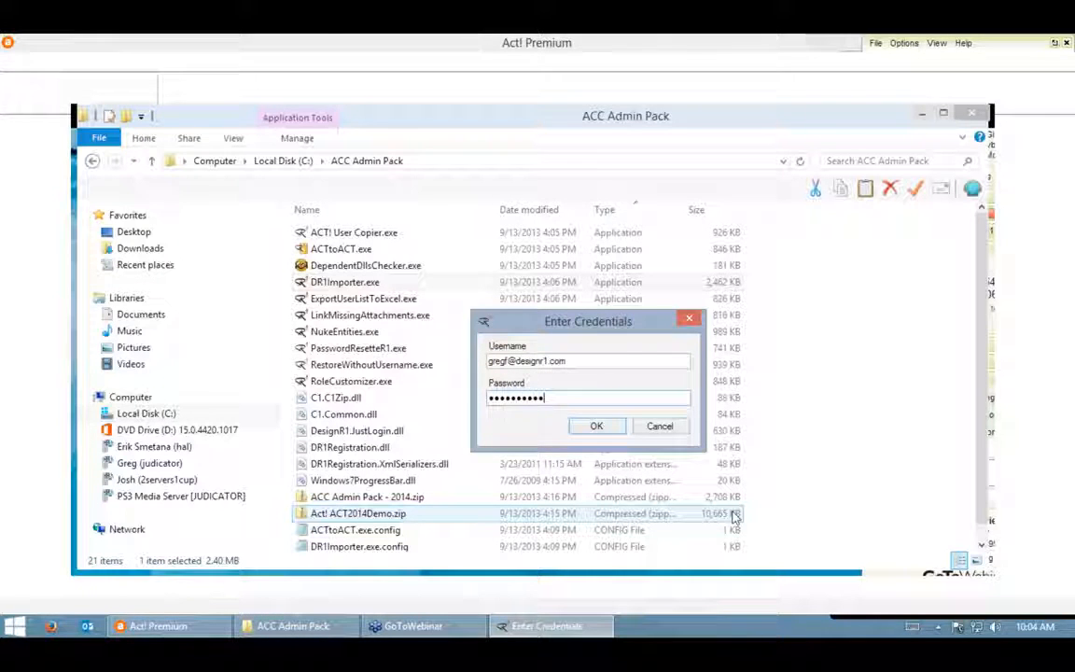
key(Return)
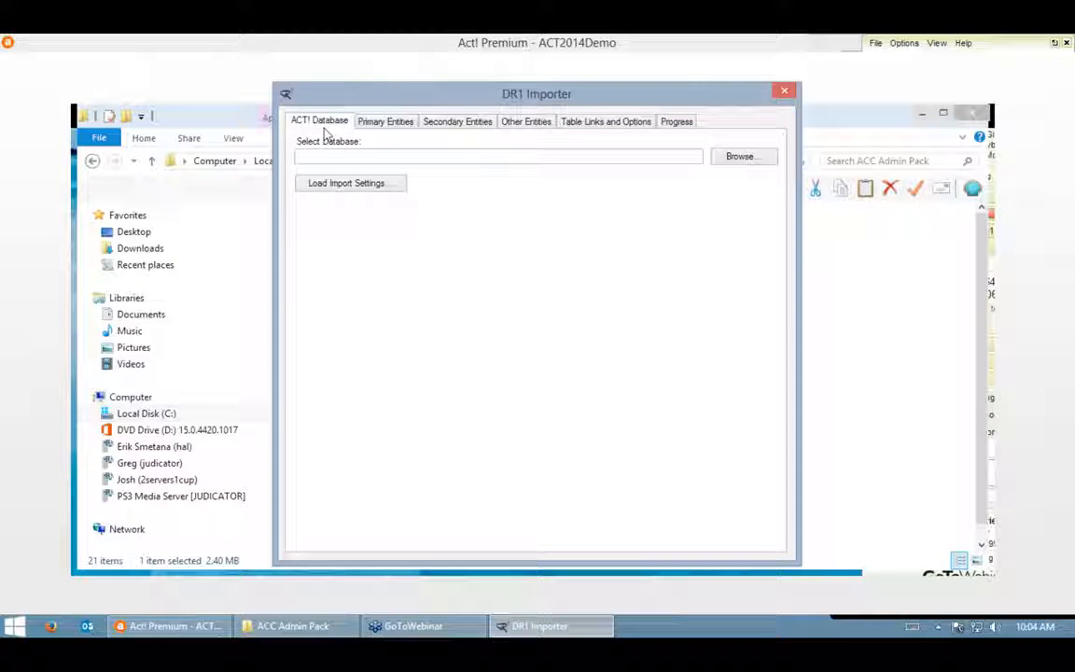
- Select ACT2014Demo.PAD as the target database, log on with the database user name, then show Primary Entities
click(737, 159)
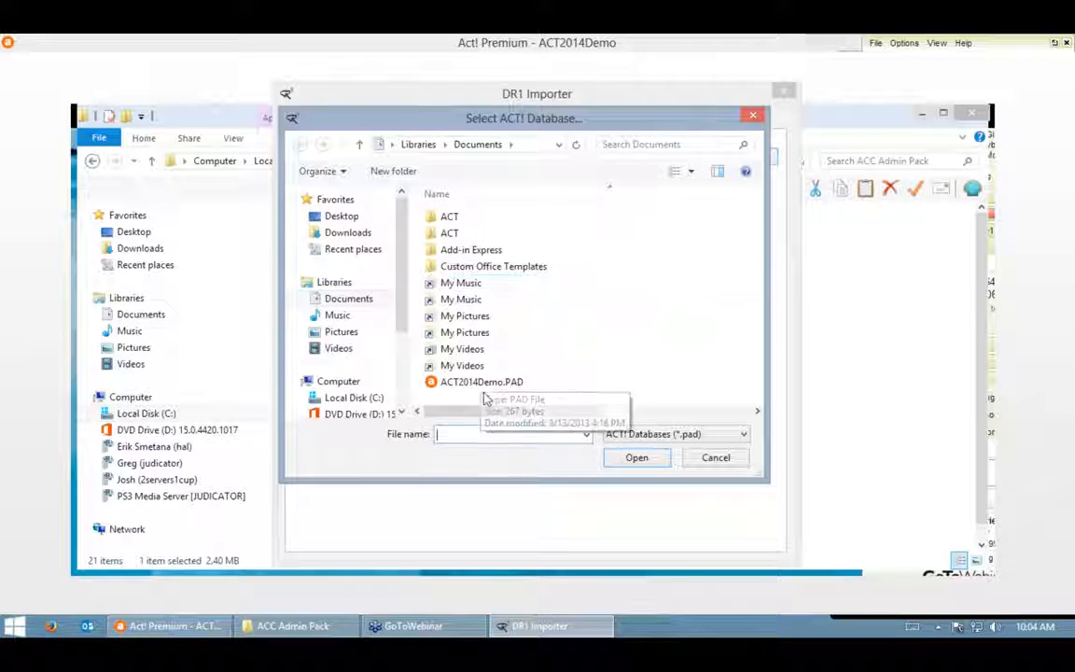
double_click(480, 384)
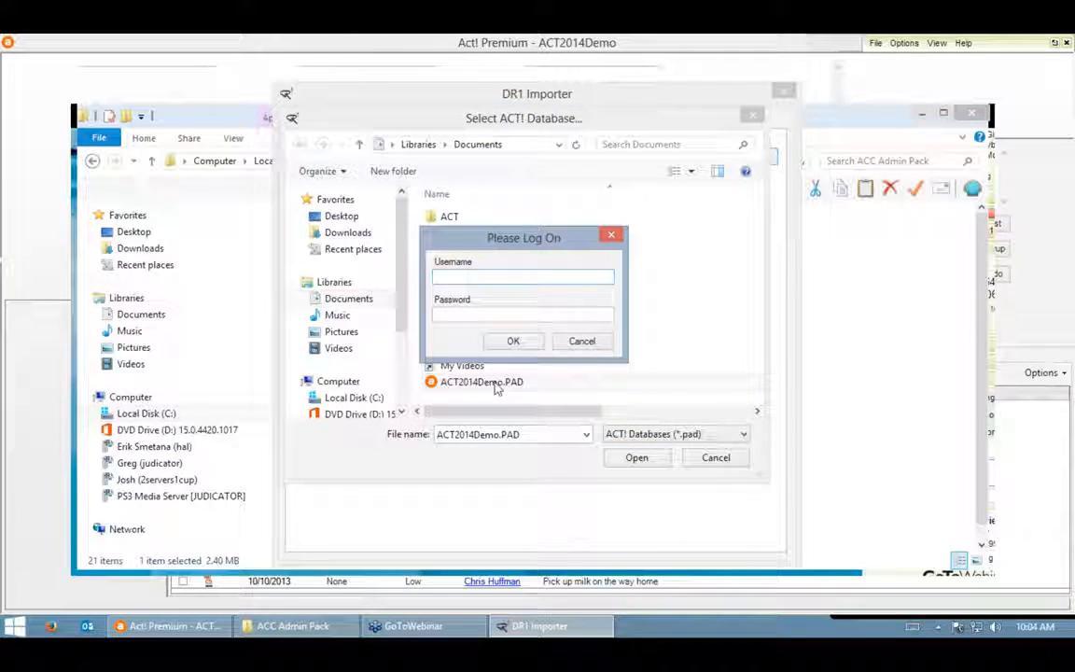
text(Chris Huffman)
key(Return)
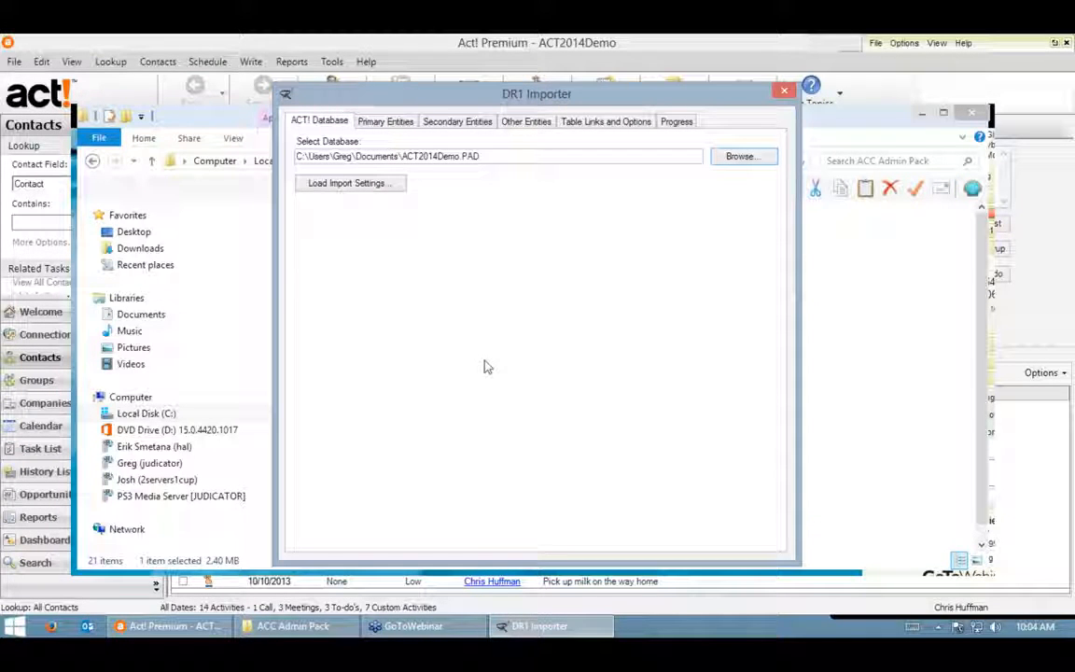
click(378, 125)
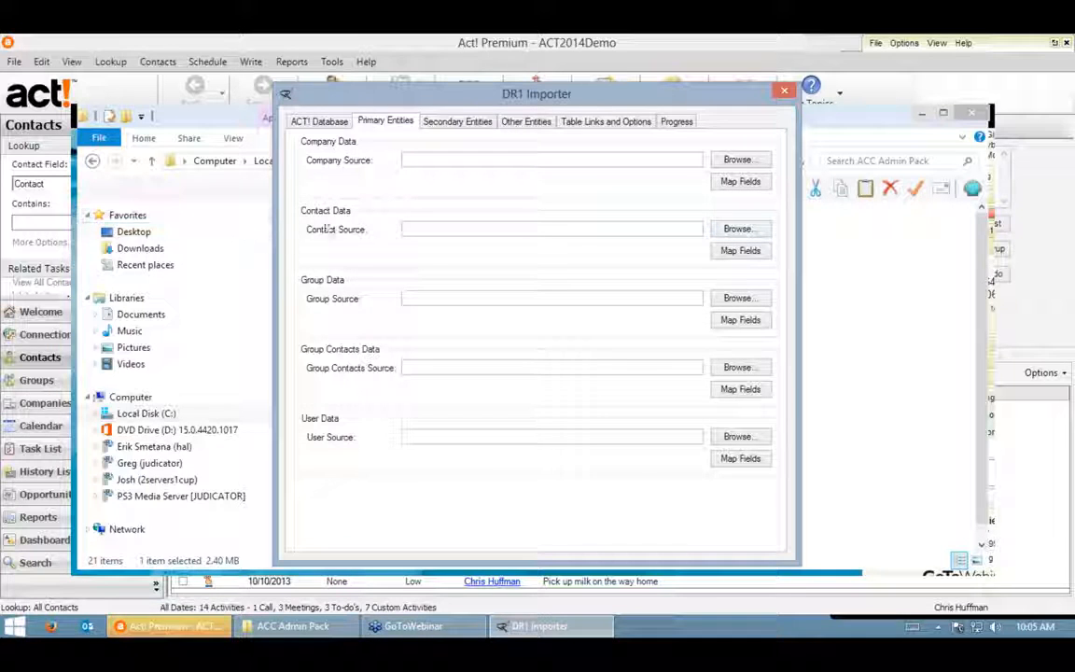
- Browse to Test Import.xlsx as the contact source spreadsheet and open it in Excel
click(744, 229)
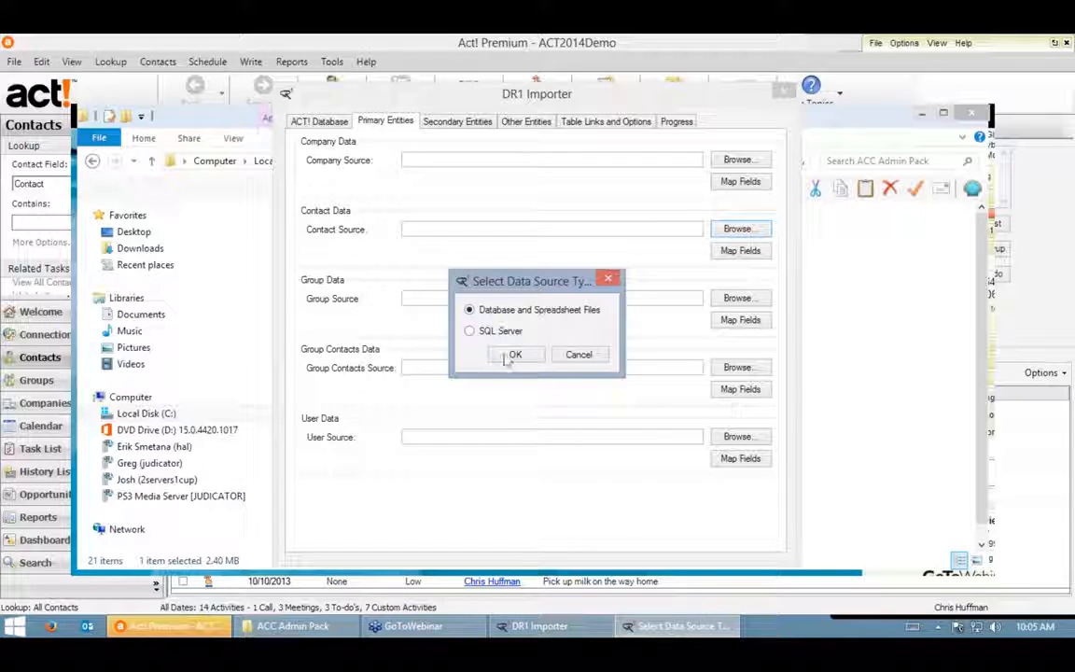
click(511, 355)
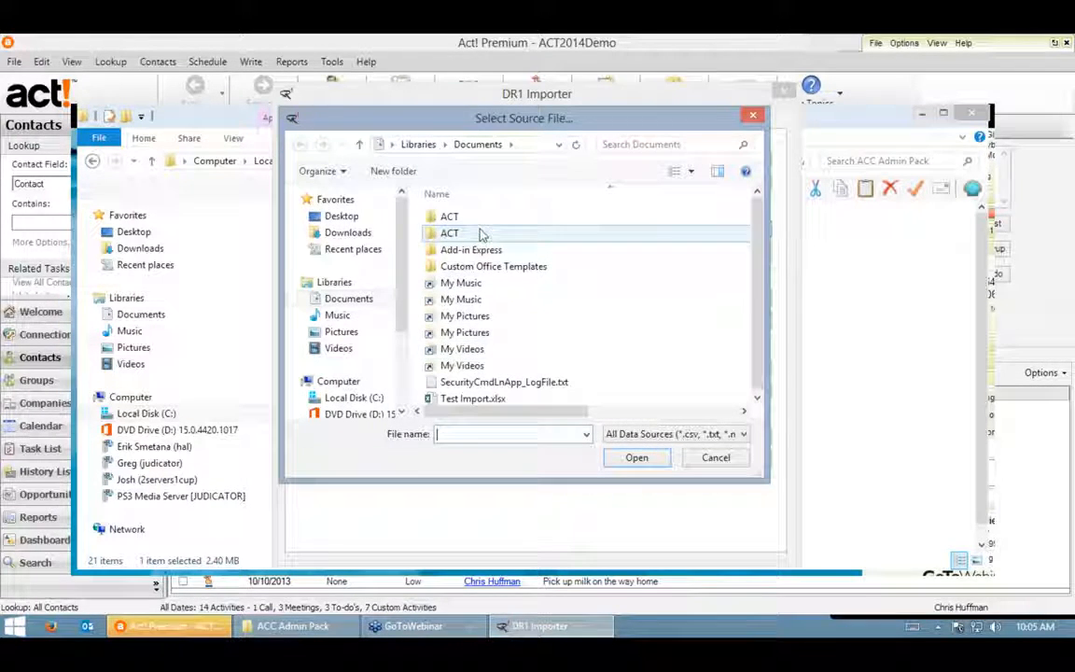
click(504, 399)
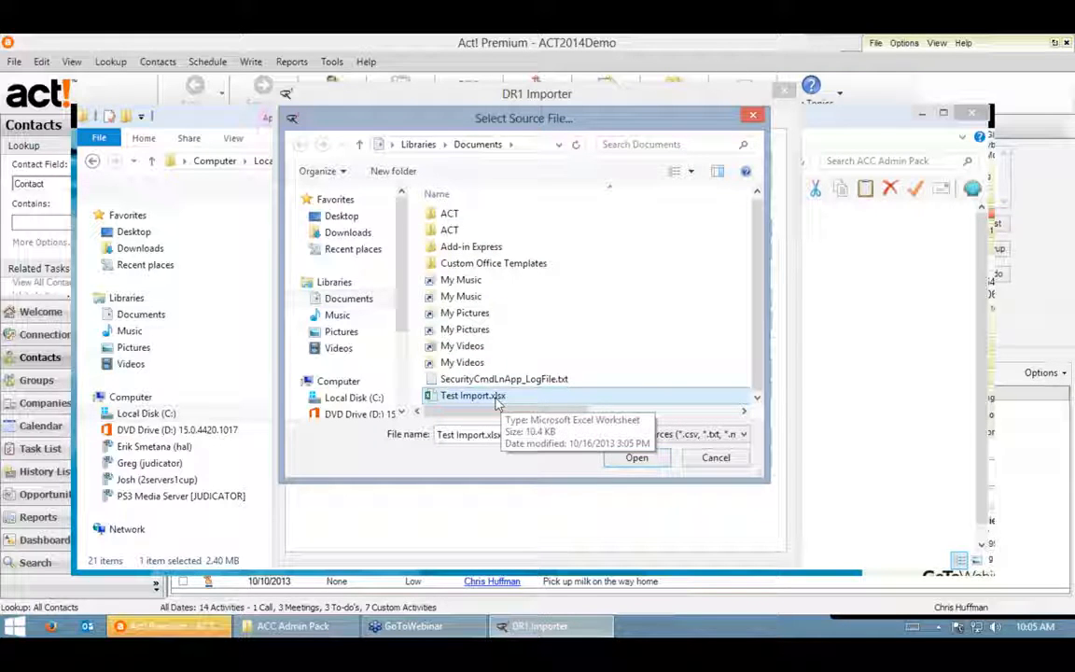
right_click(497, 399)
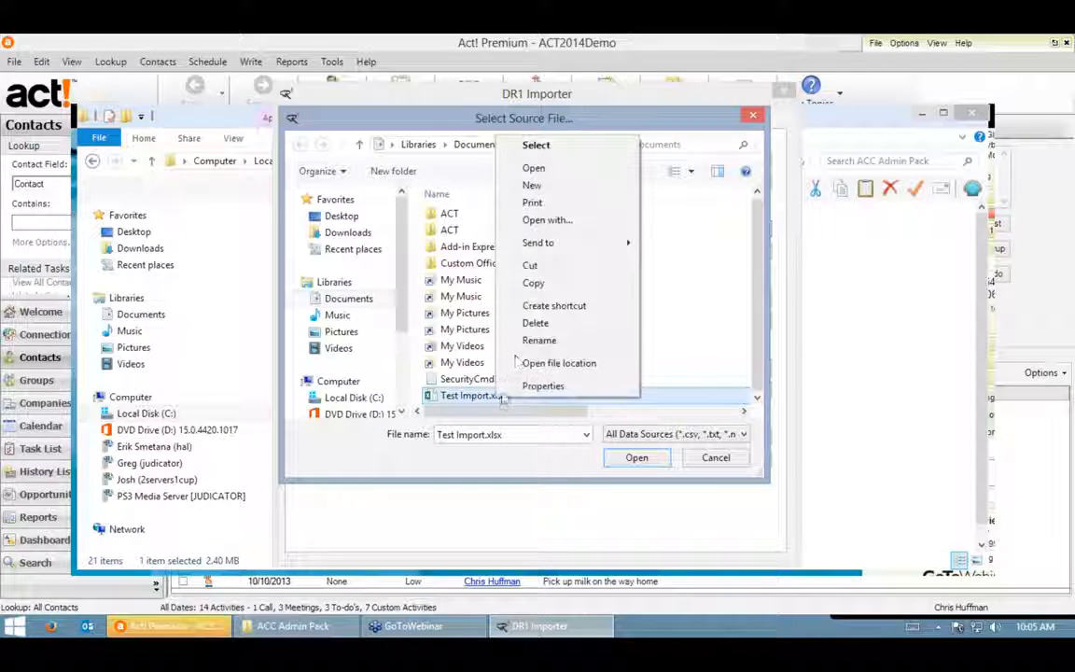
click(533, 168)
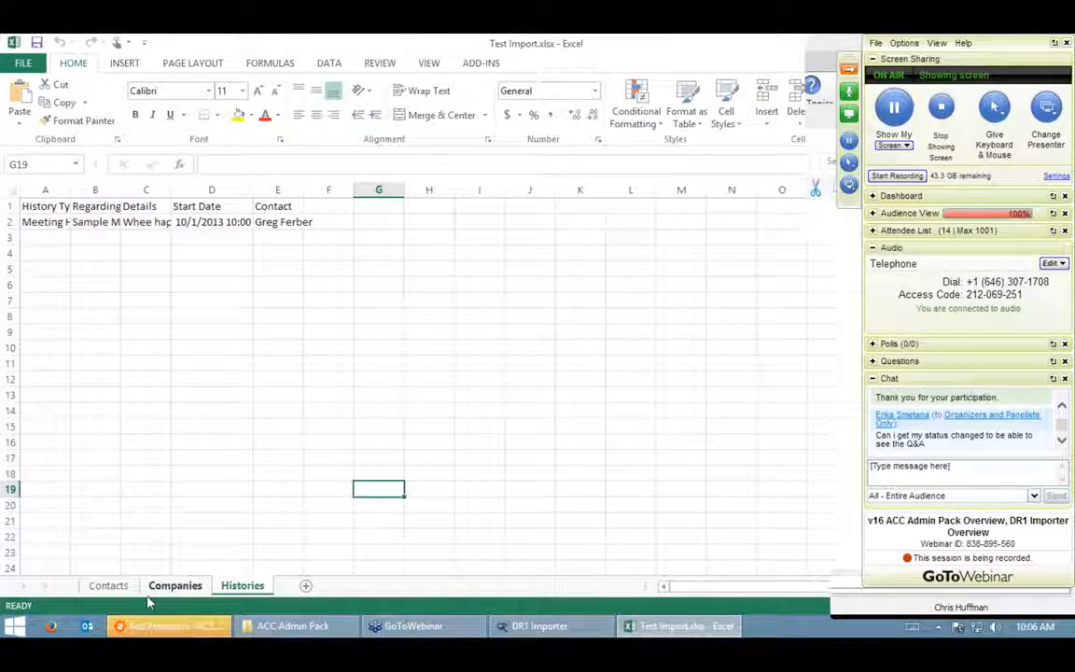
- Inspect the Contacts, Companies and Histories sheets of Test Import.xlsx, then return to DR1 Importer
click(108, 585)
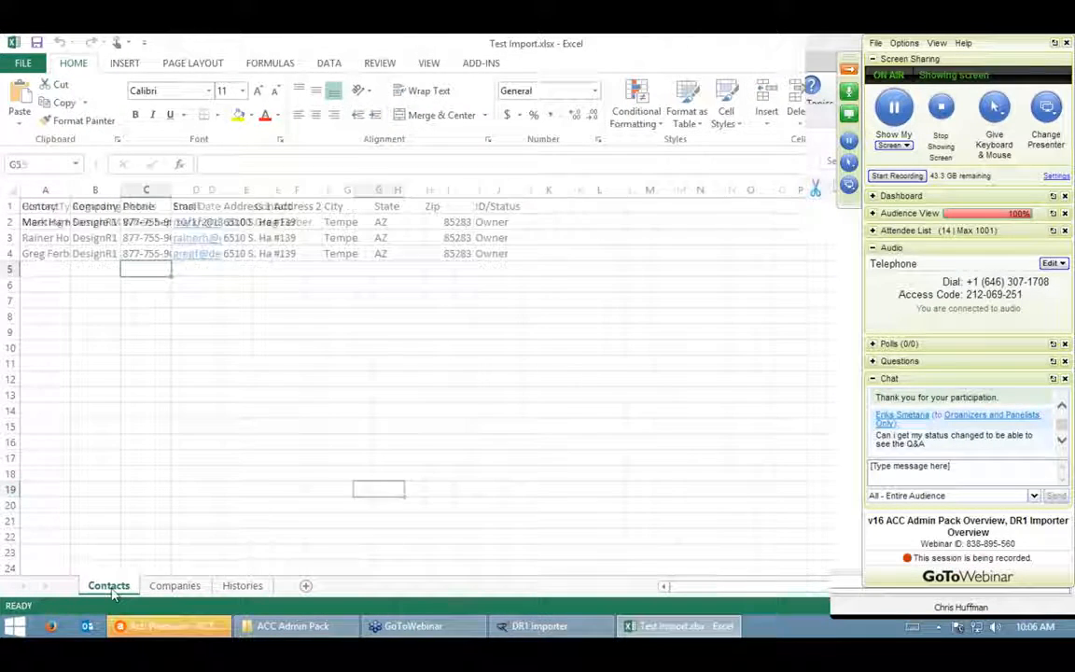
click(595, 424)
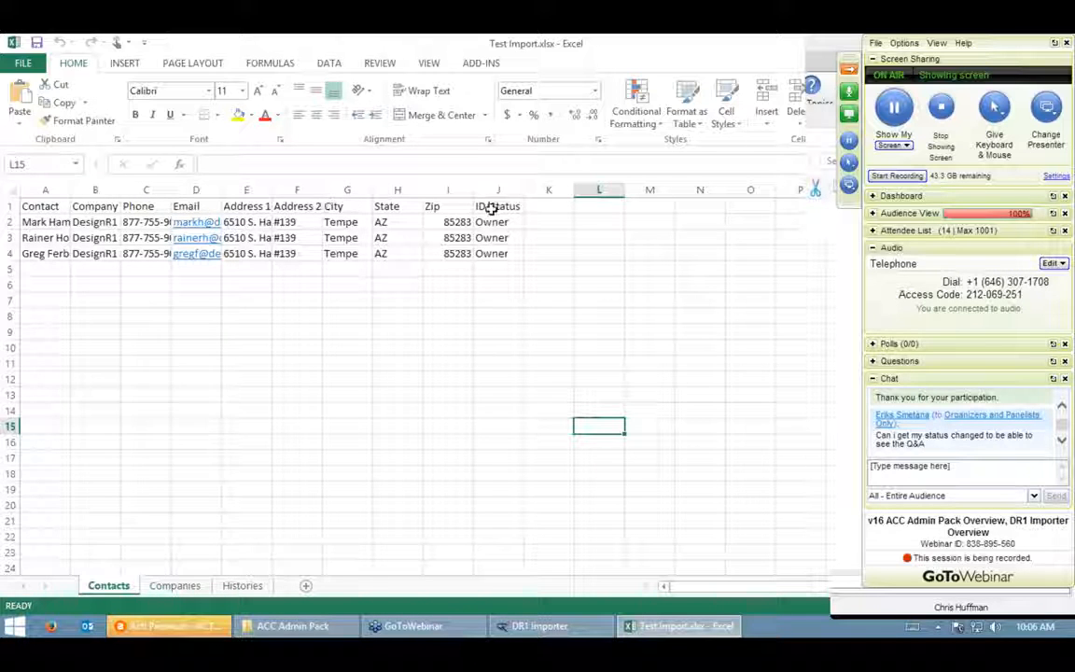
click(174, 586)
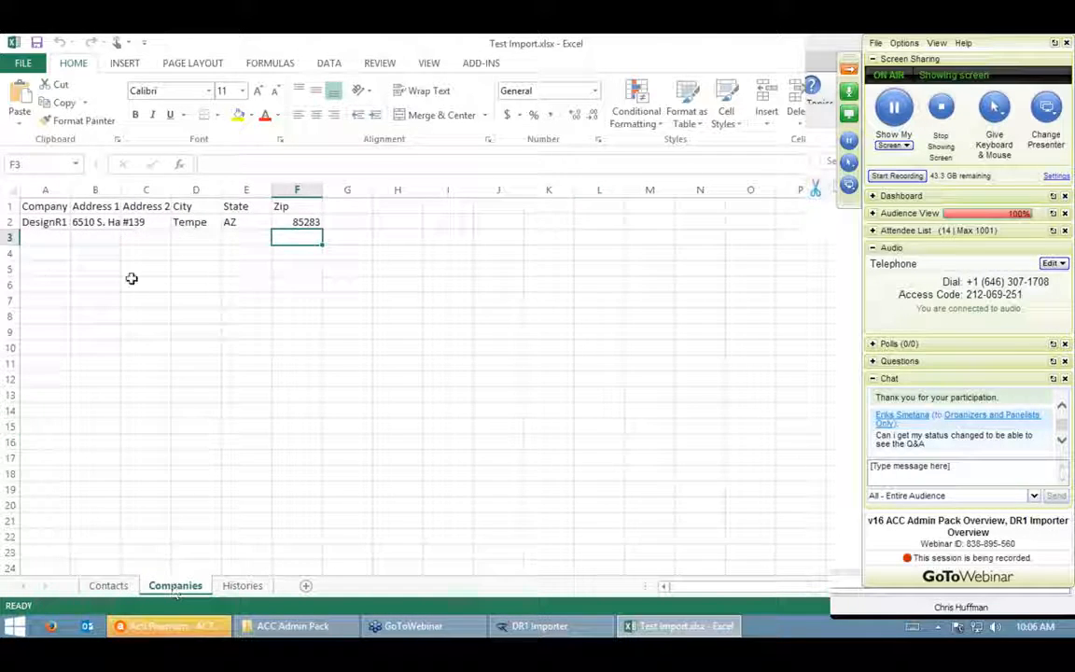
click(241, 587)
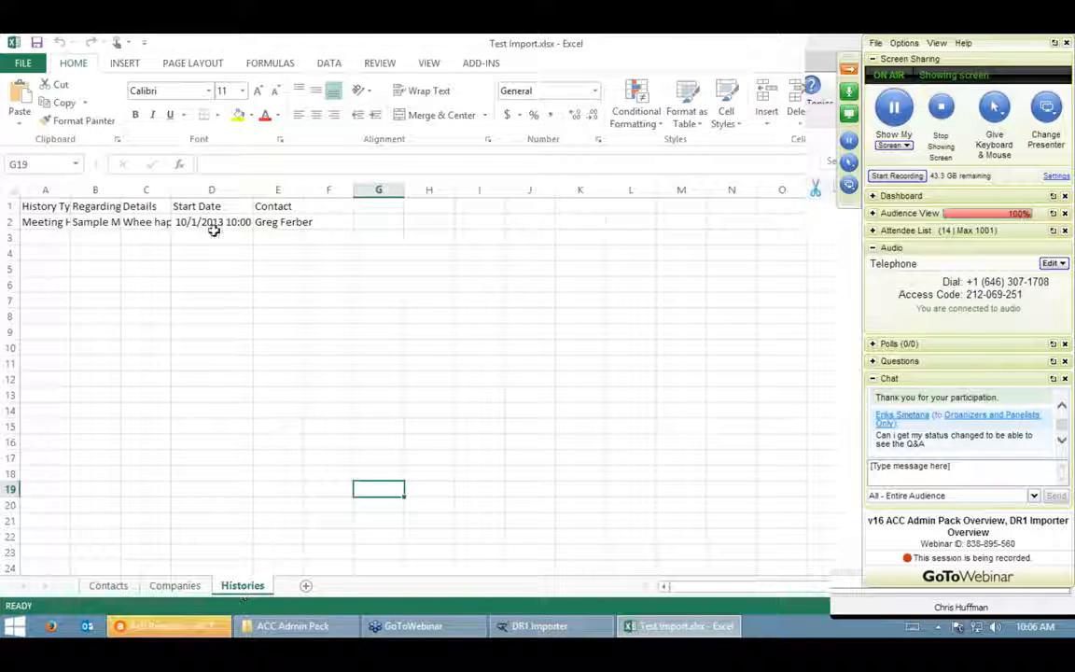
click(104, 586)
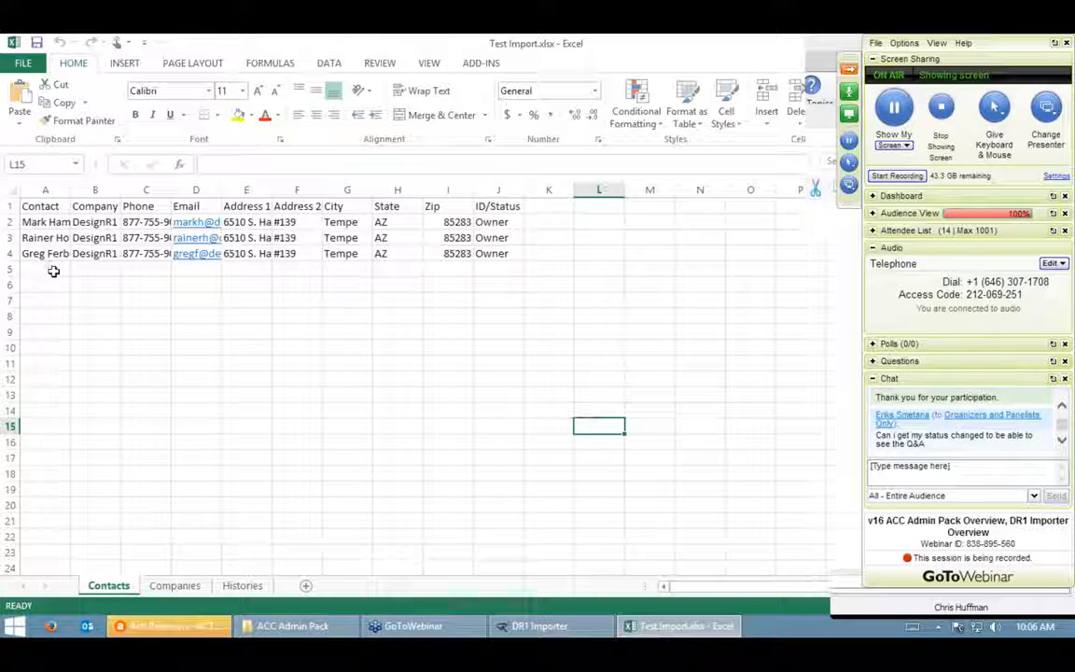
click(851, 71)
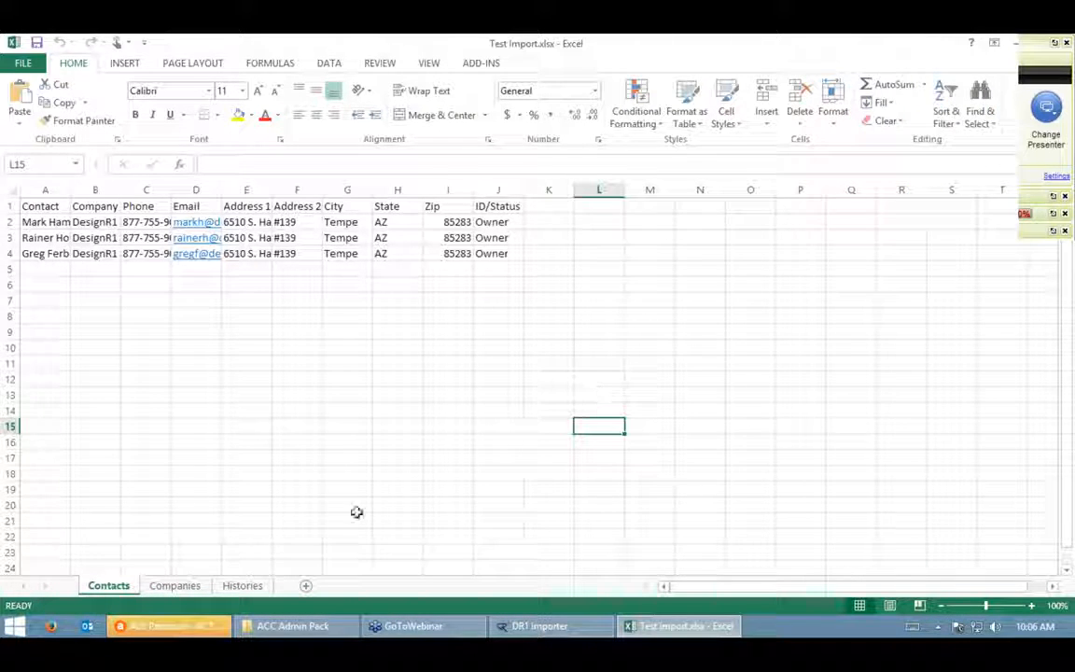
click(562, 627)
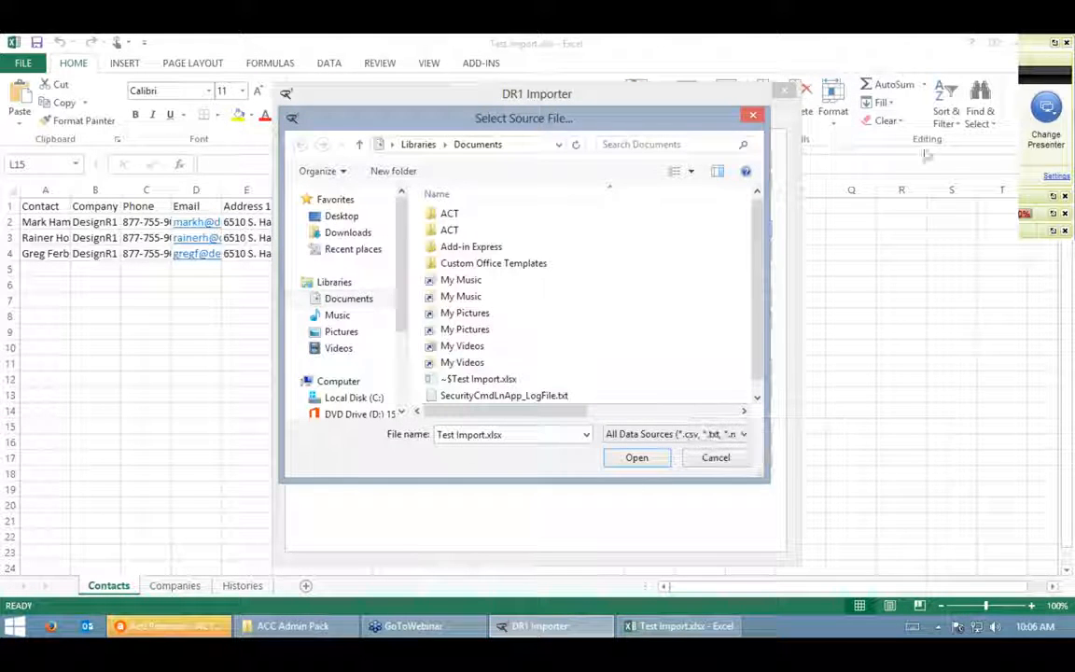
- Close Excel, load the Contacts table of Test Import.xlsx (3 records), and open Map Fields
click(1066, 43)
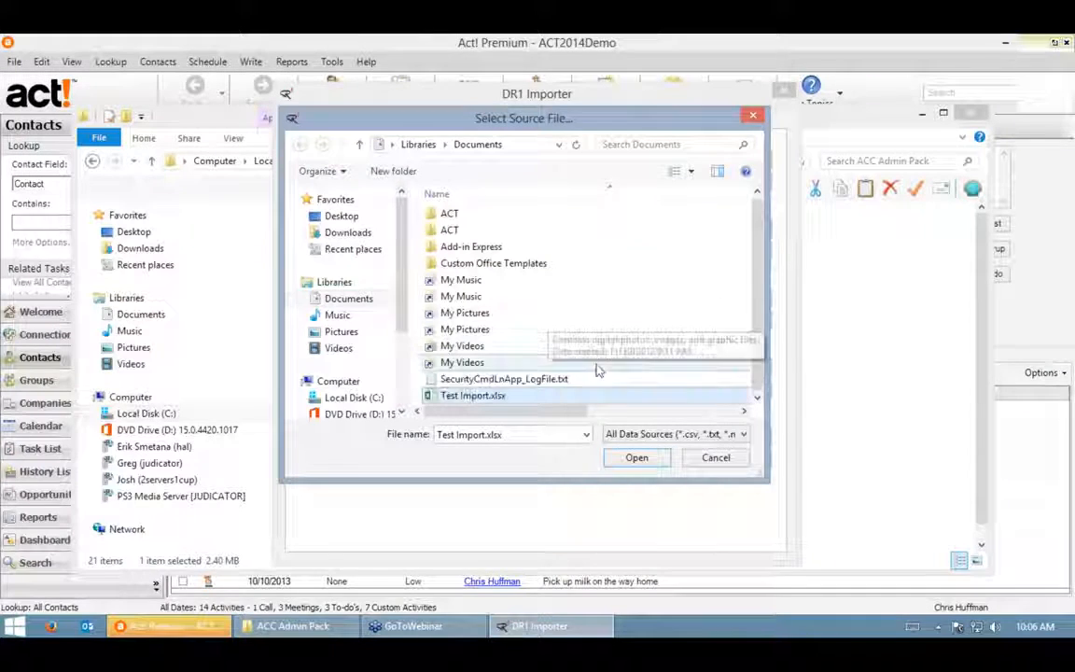
click(637, 458)
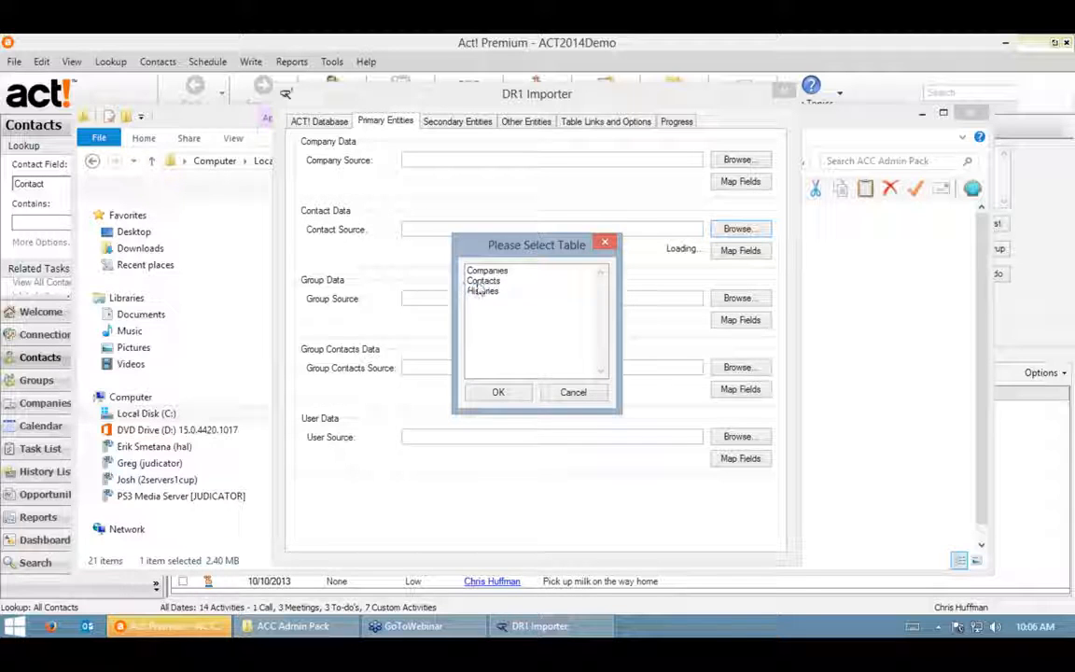
click(483, 280)
click(499, 393)
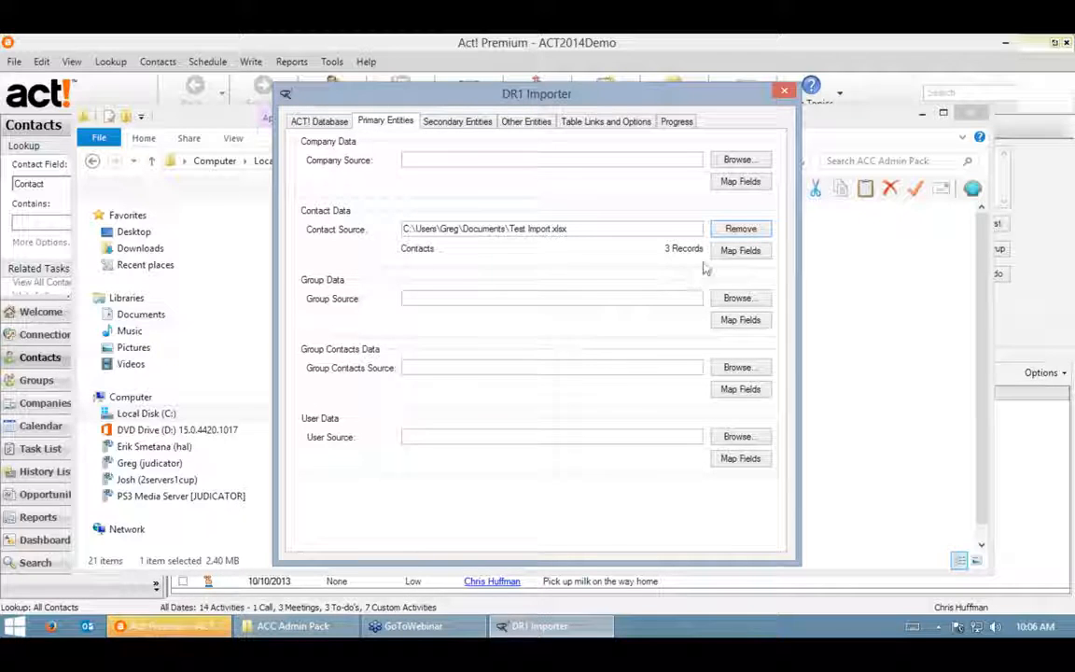
click(734, 252)
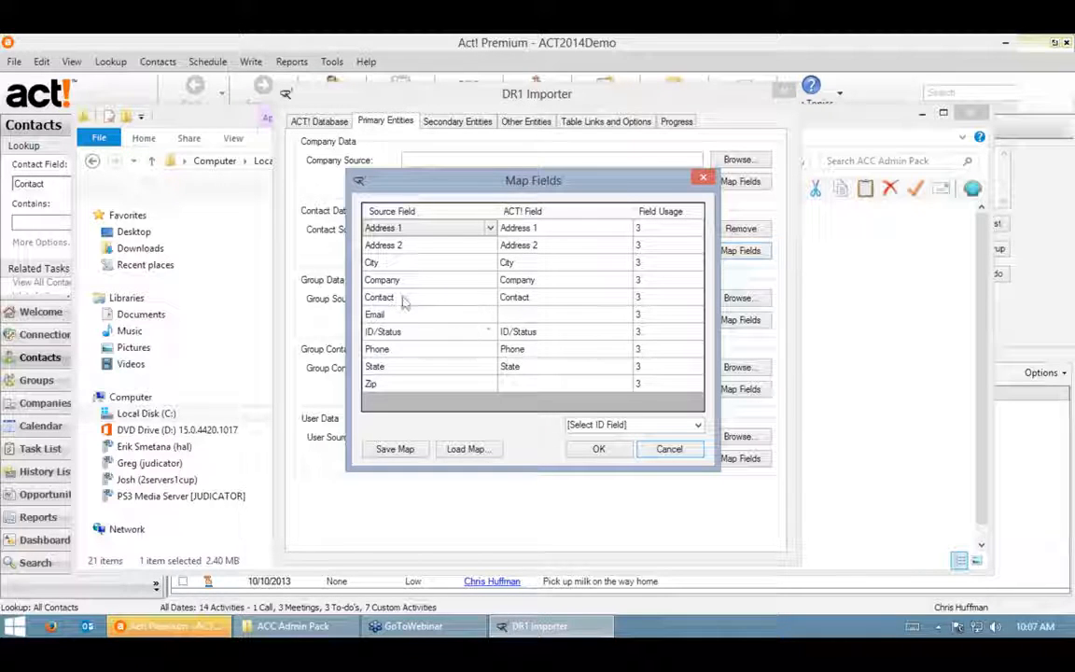
- Assign the E-mail Act! field to the Email column and ZIP Code to the Zip column
click(548, 314)
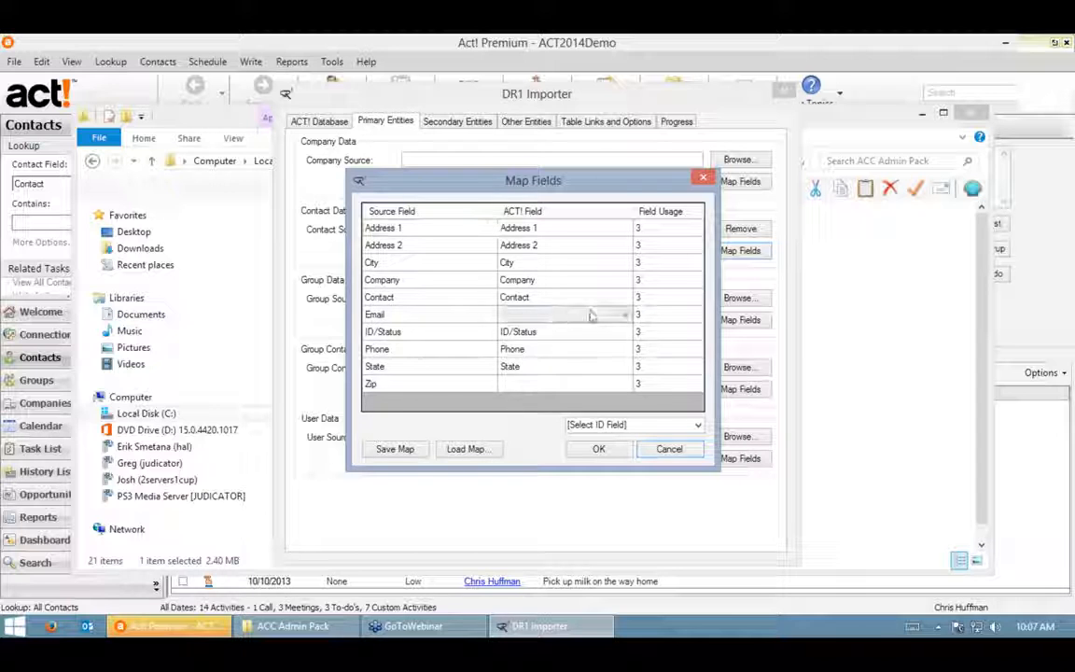
click(624, 314)
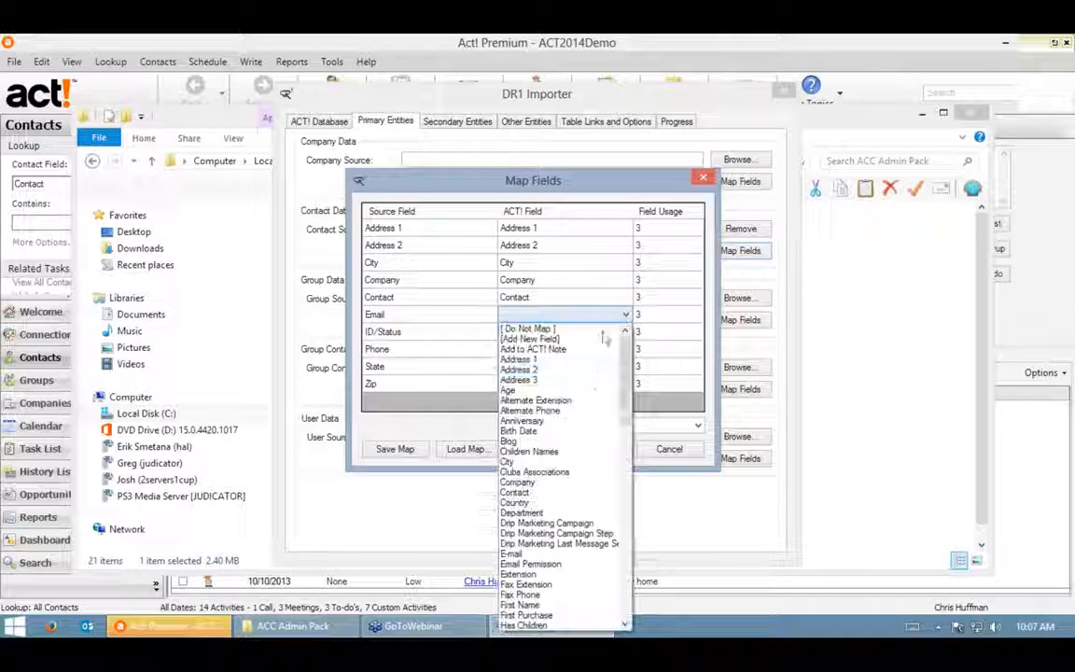
click(520, 554)
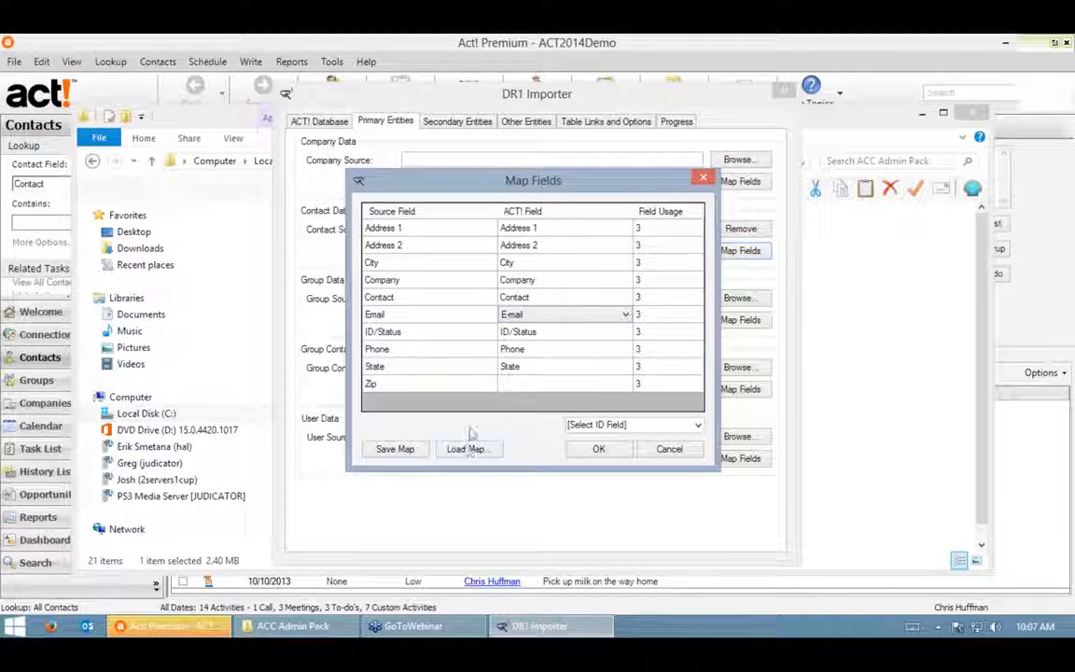
click(625, 383)
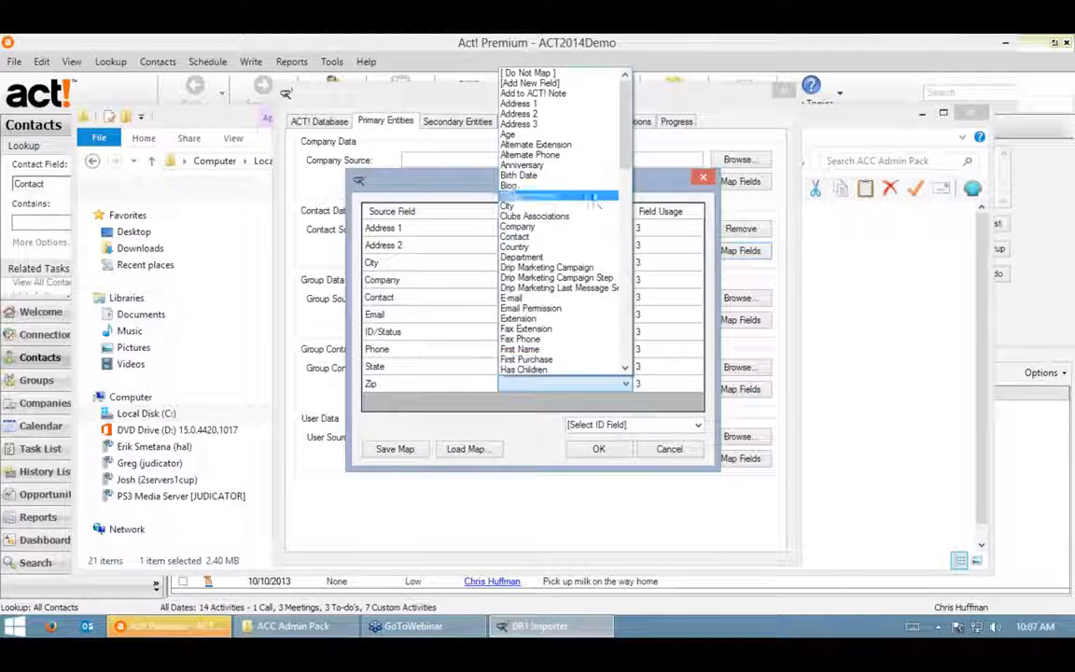
scroll(591, 215, down, 10)
scroll(586, 252, down, 4)
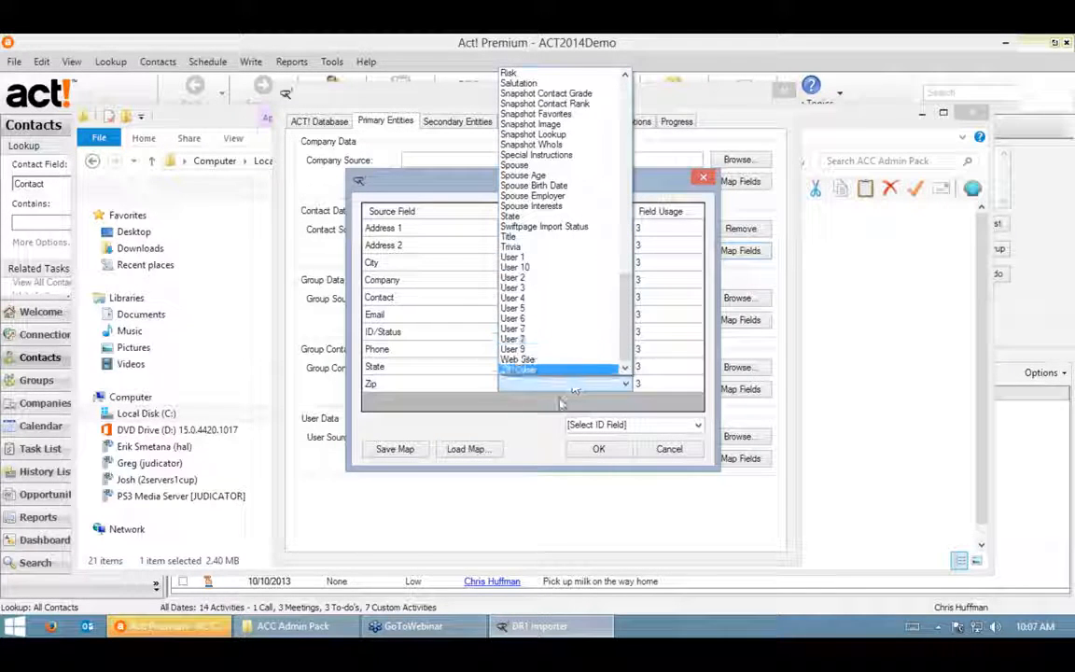
click(541, 371)
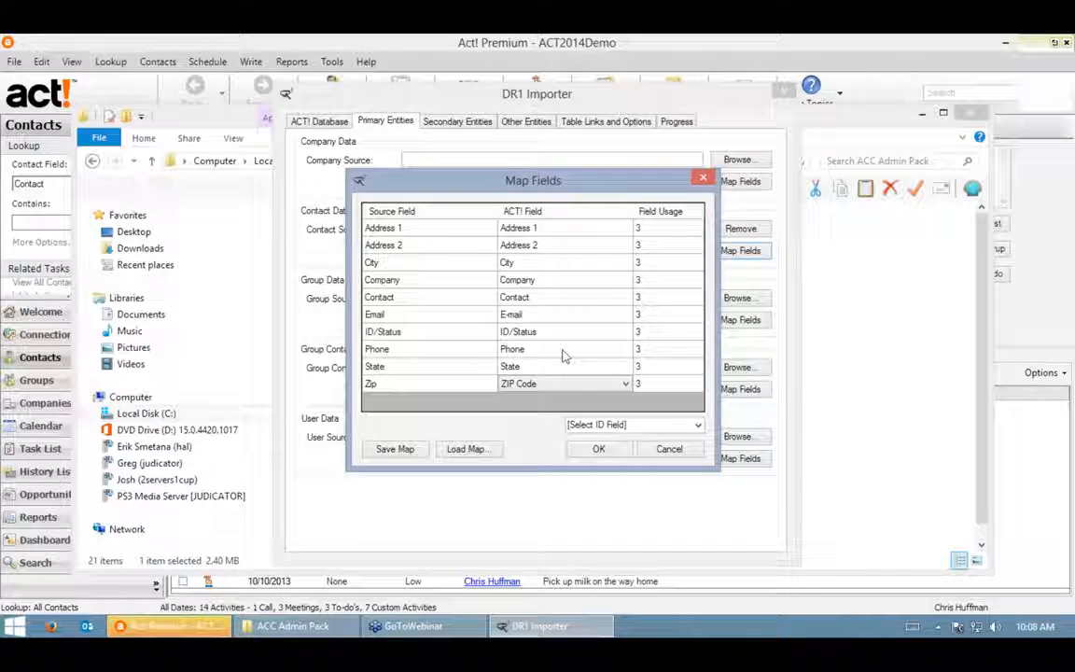
click(563, 353)
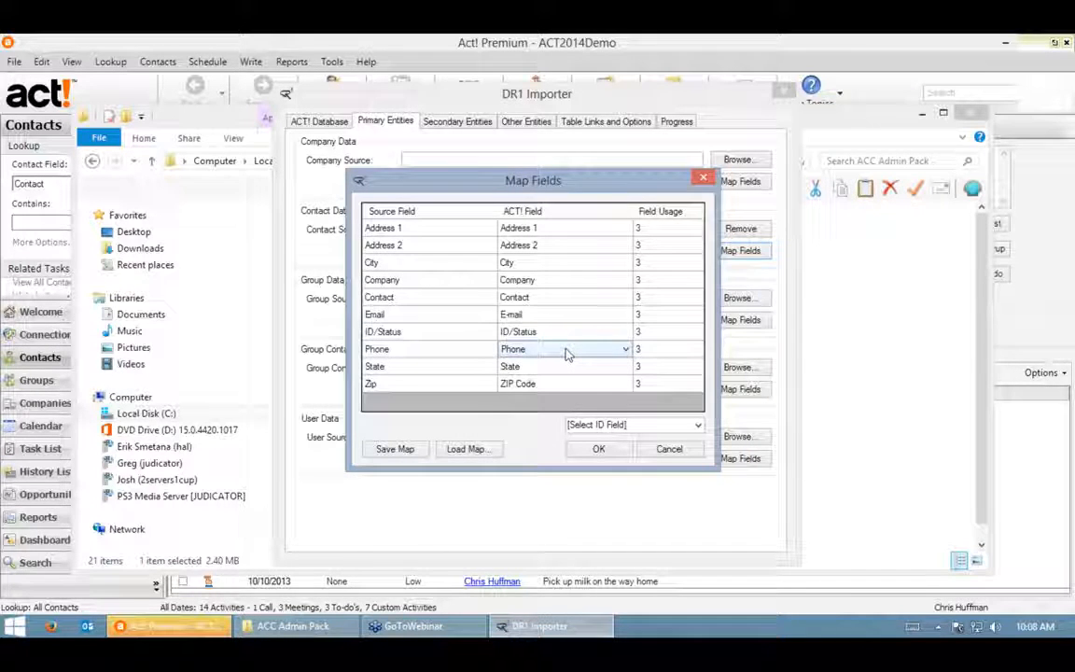
- Create a new Phone-type Act! field named Alt 2 from the Phone row's field list
click(566, 354)
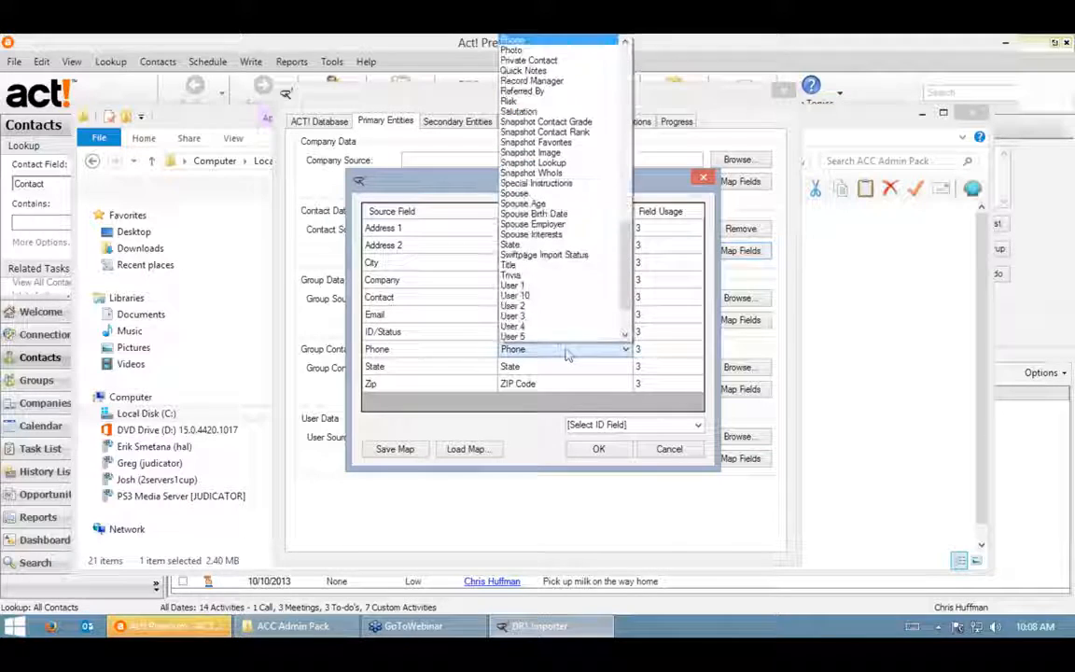
scroll(566, 149, up, 20)
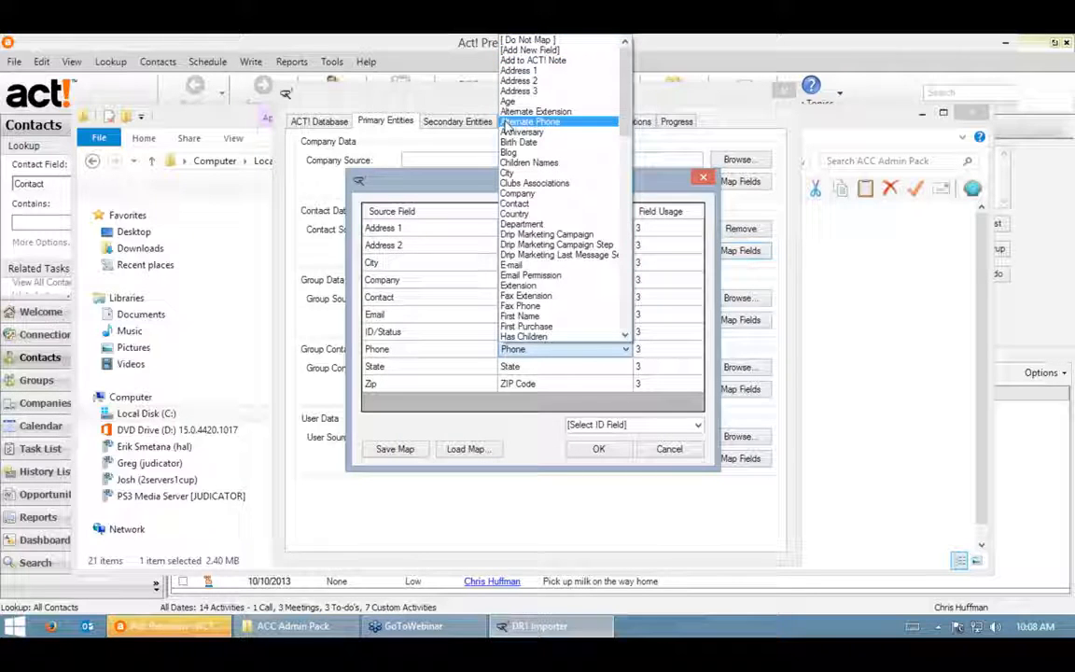
click(536, 50)
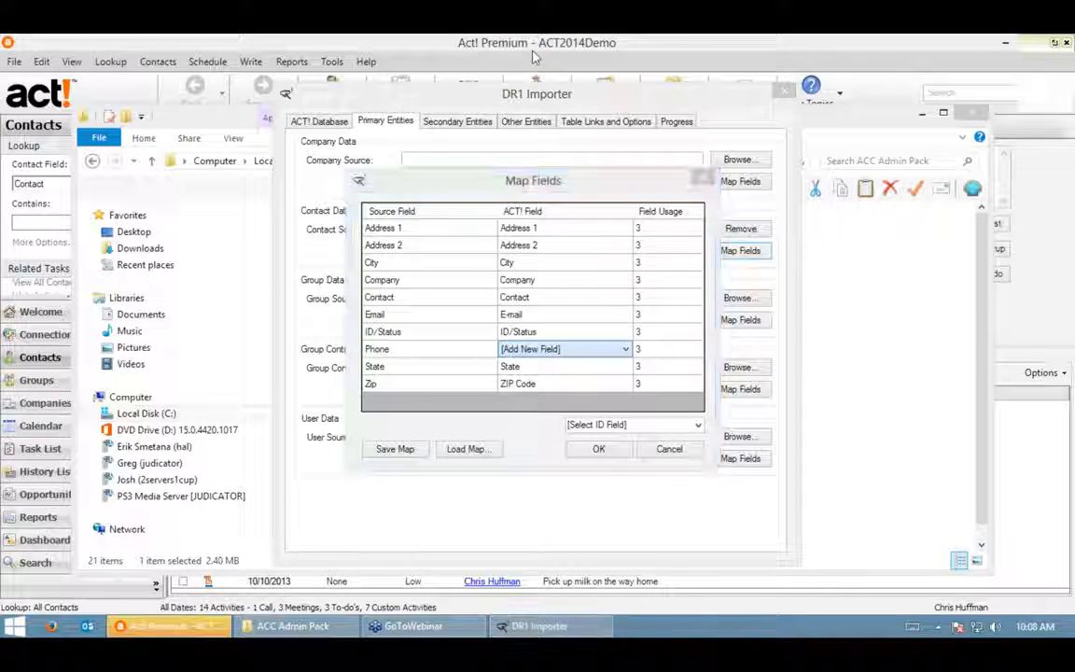
text(Alt 2)
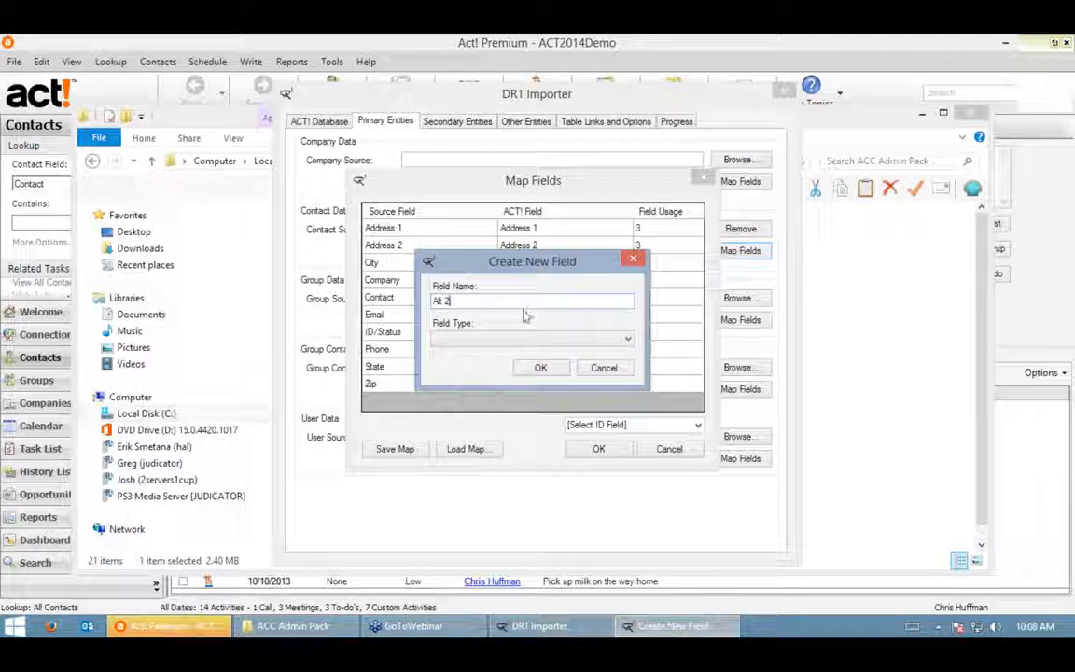
click(517, 339)
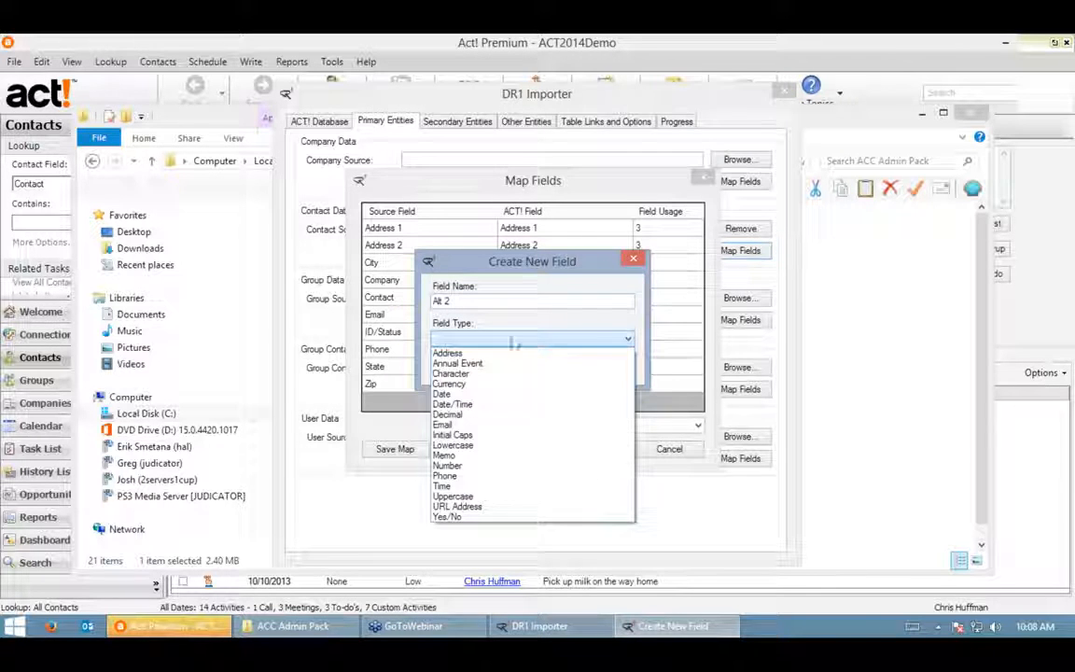
click(445, 475)
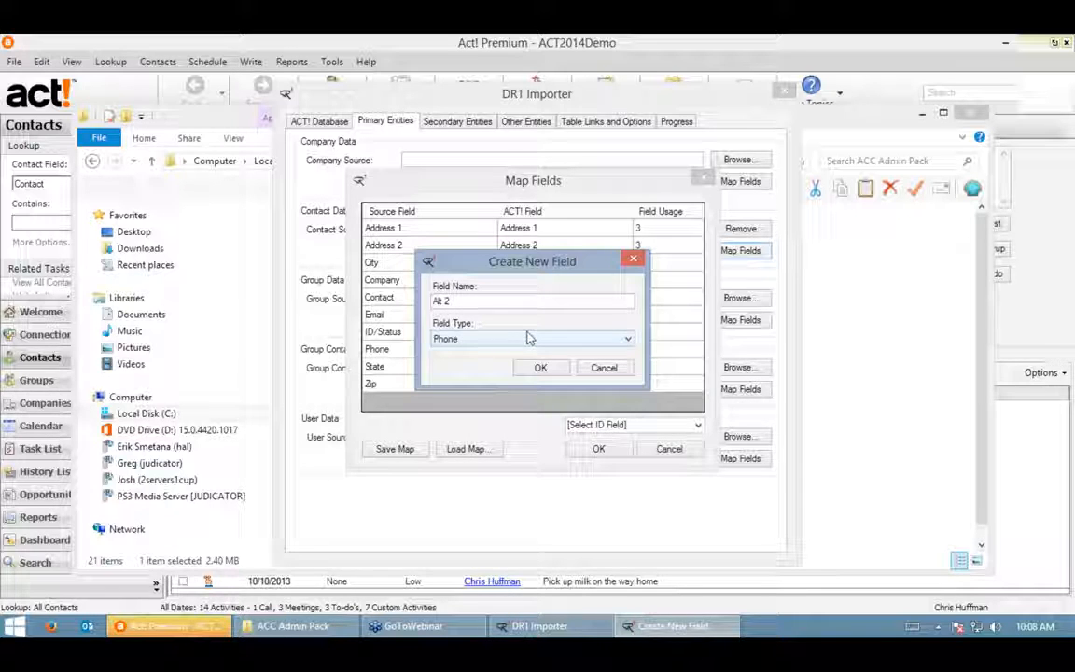
click(540, 367)
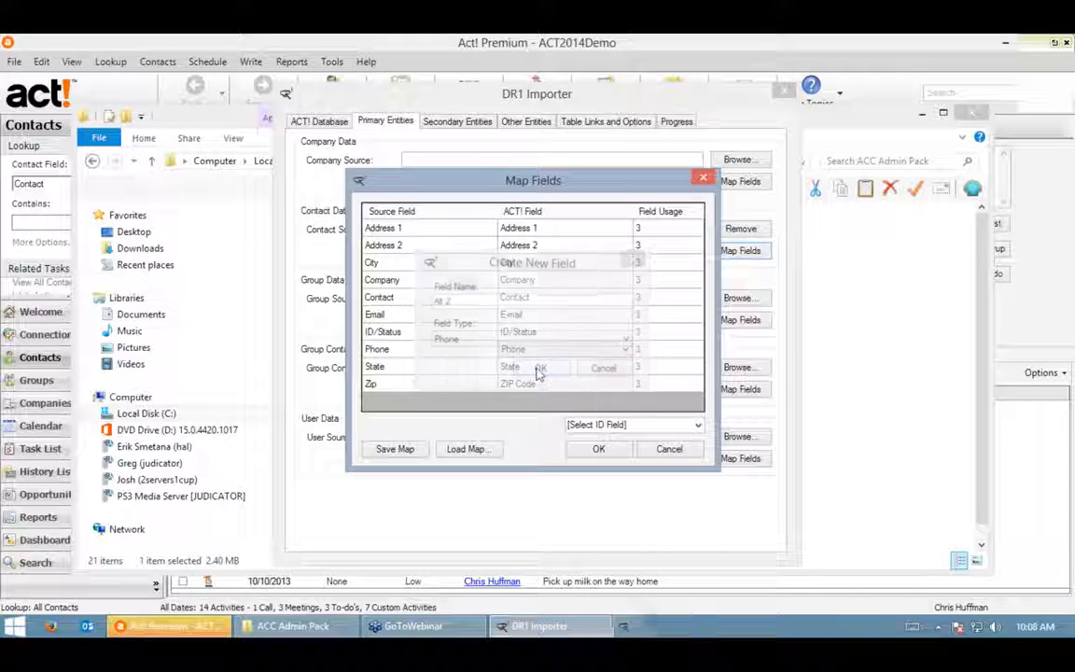
- Map the Phone column to the new Alt 2 Phone field
click(623, 349)
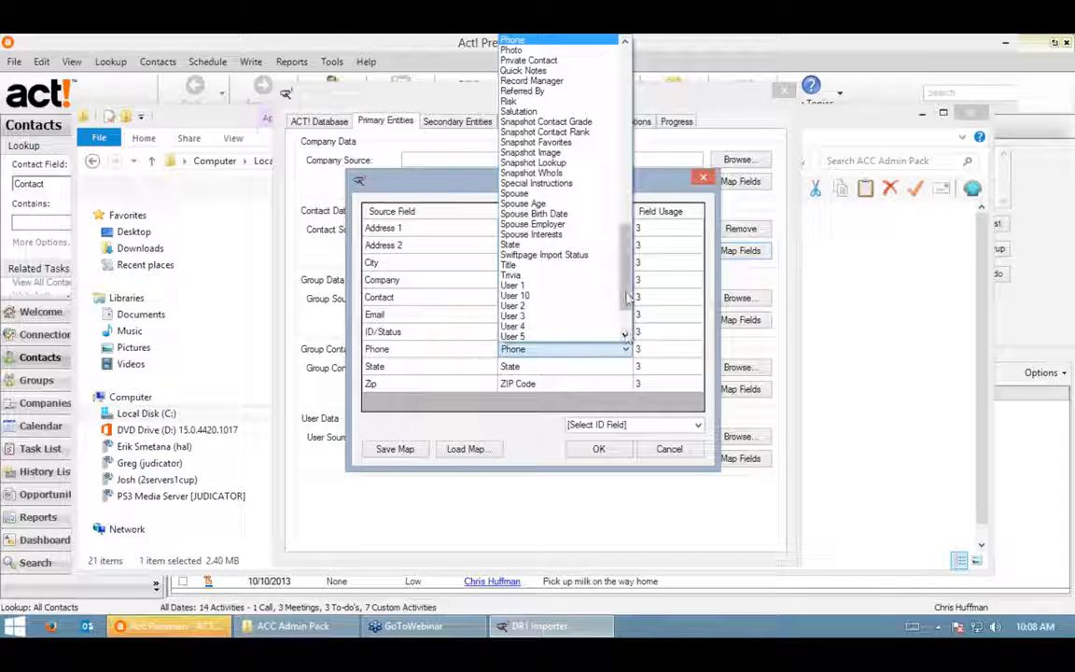
drag(627, 280, 627, 98)
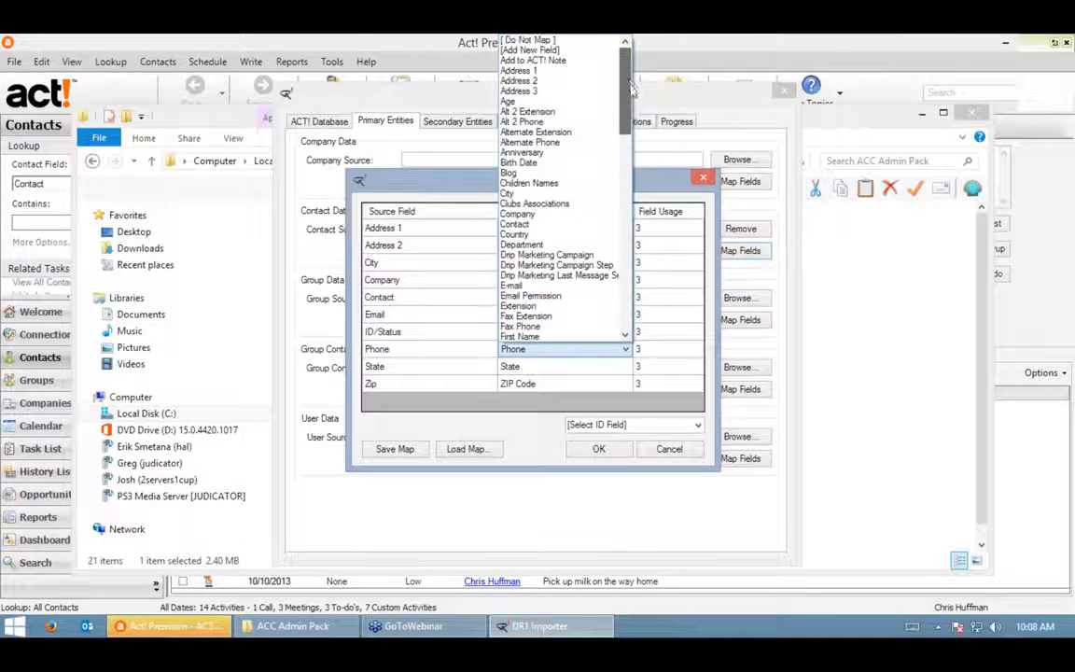
click(528, 122)
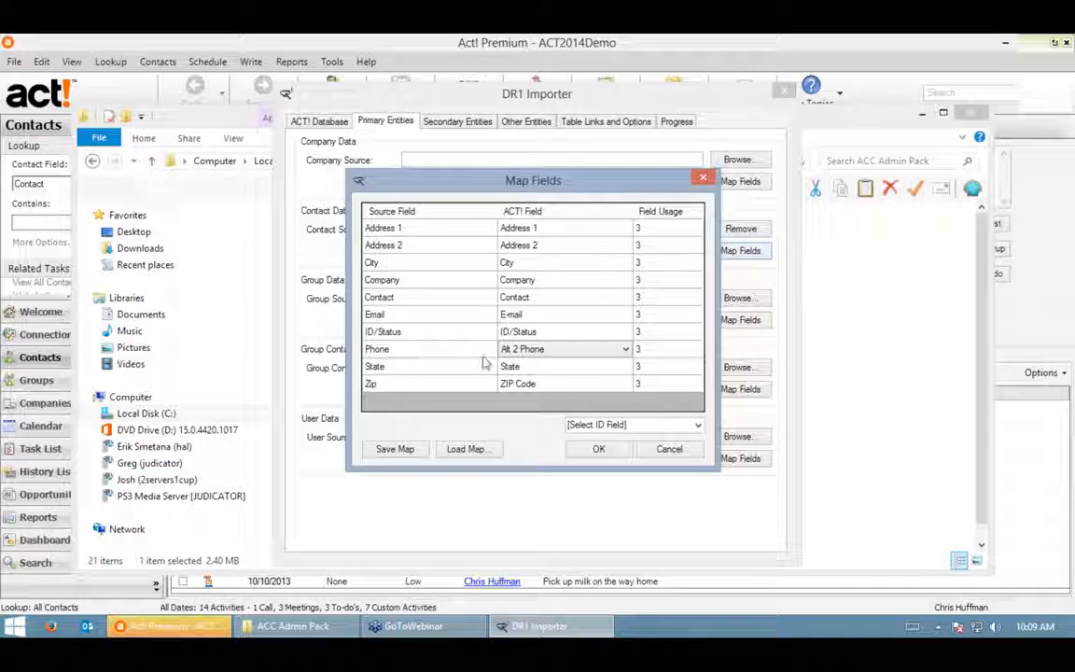
click(696, 428)
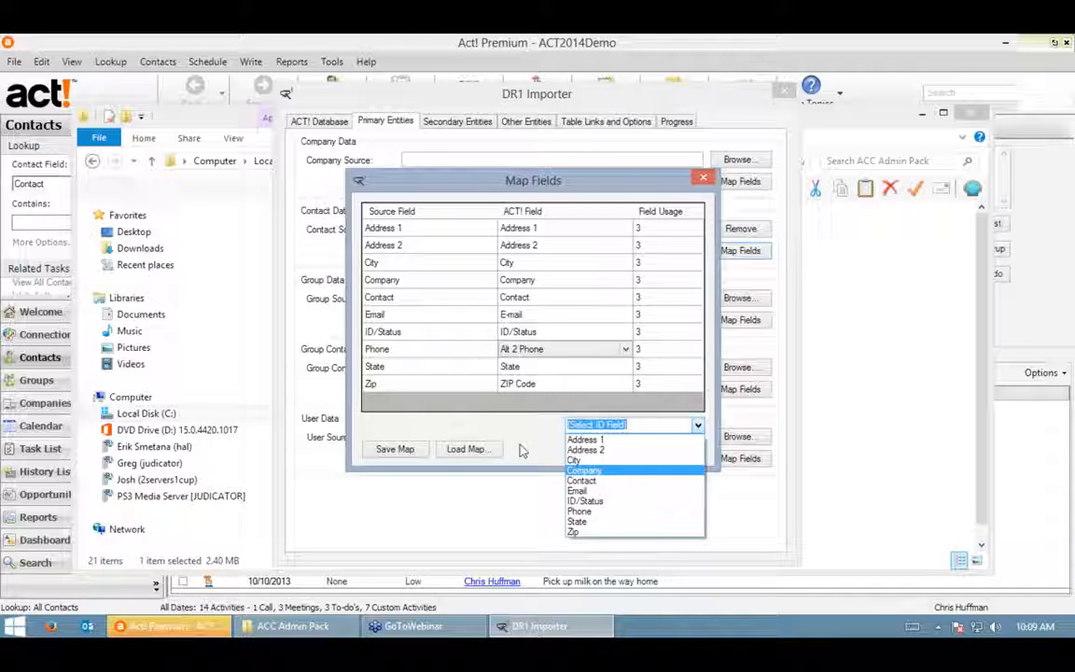
- Match records on the Contact field, save the mapping as 'Contacts', and accept Map Fields
click(586, 482)
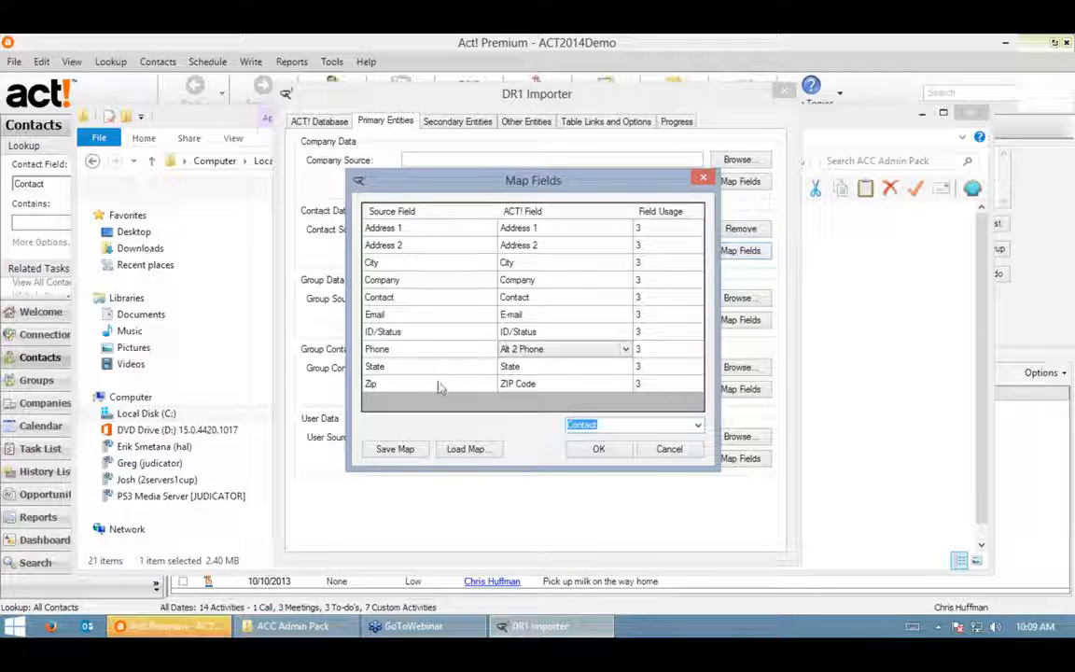
click(619, 426)
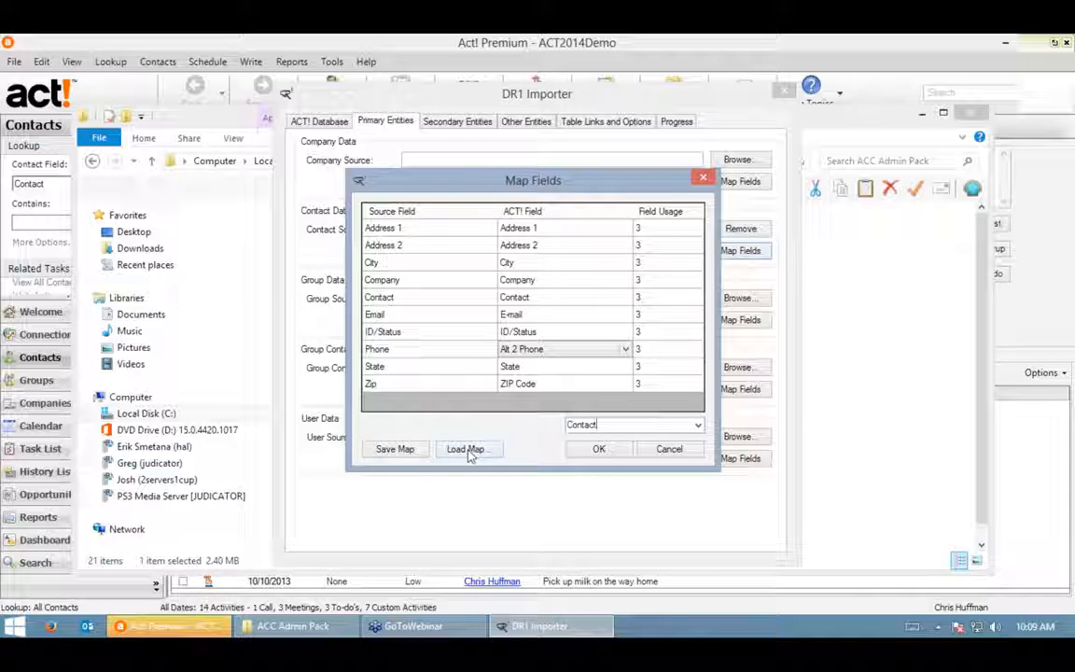
click(406, 450)
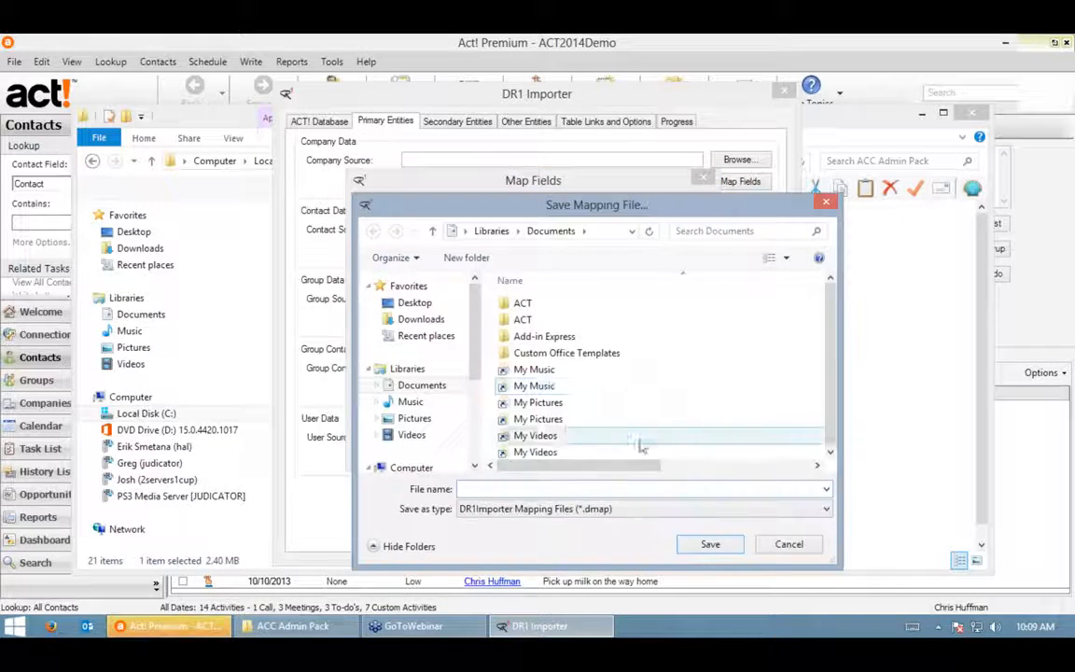
text(Contacts)
key(Return)
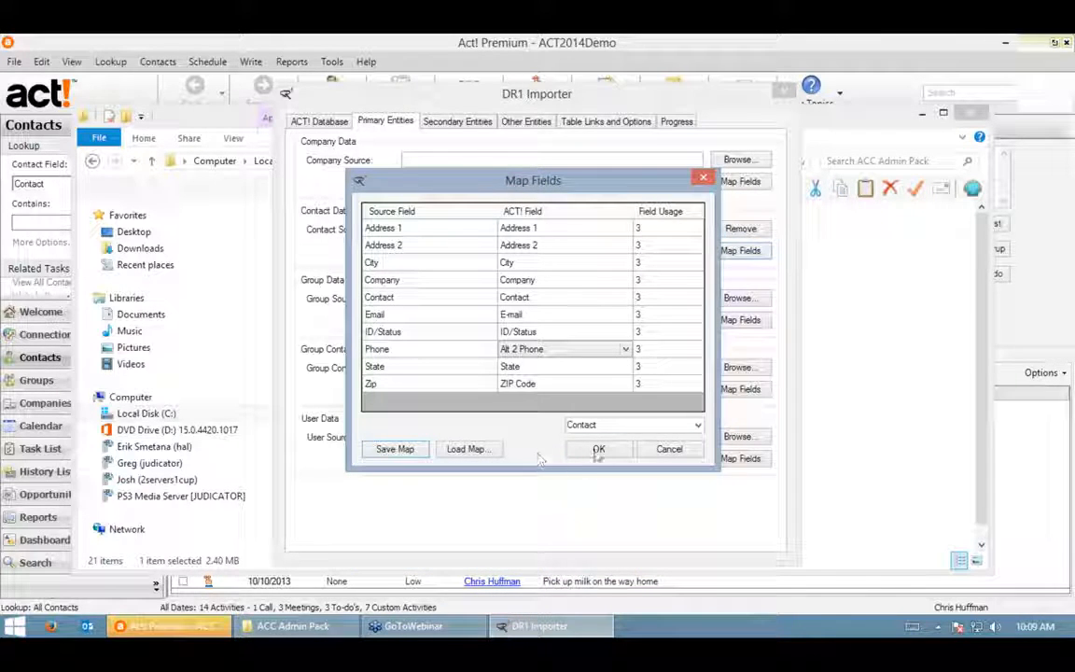
click(606, 451)
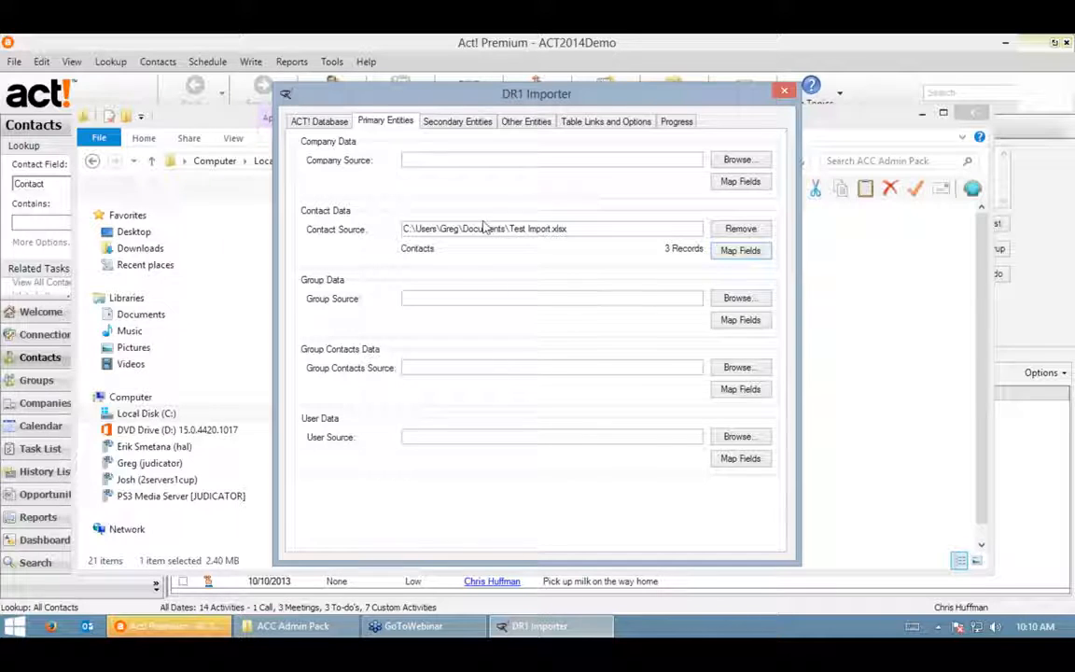
- Load the Companies table of Test Import.xlsx as the company source
click(459, 123)
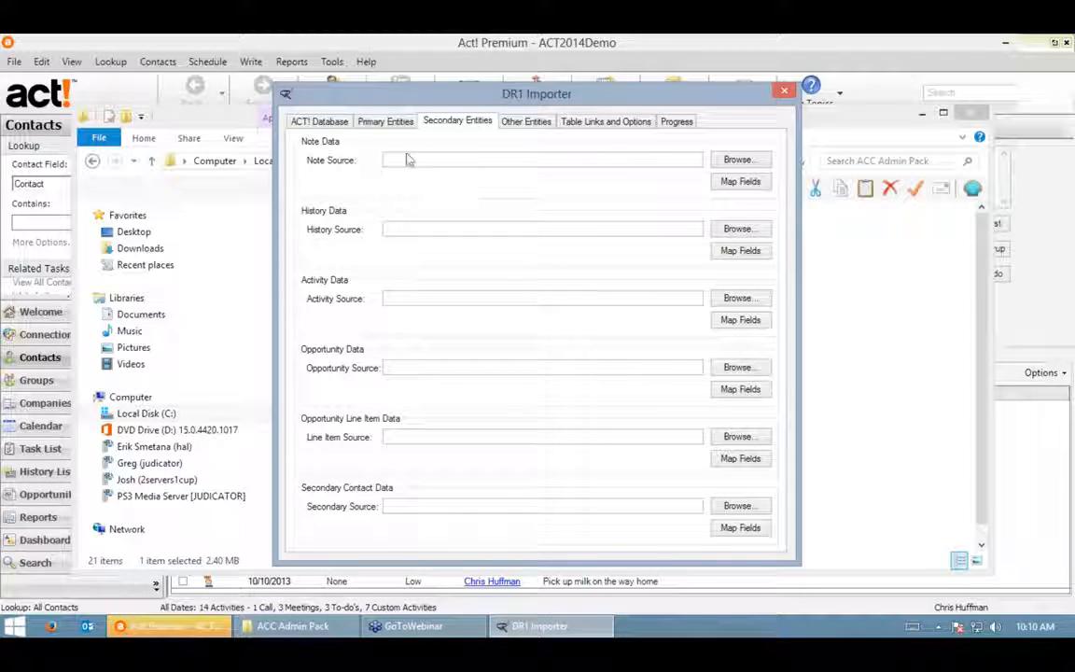
click(367, 120)
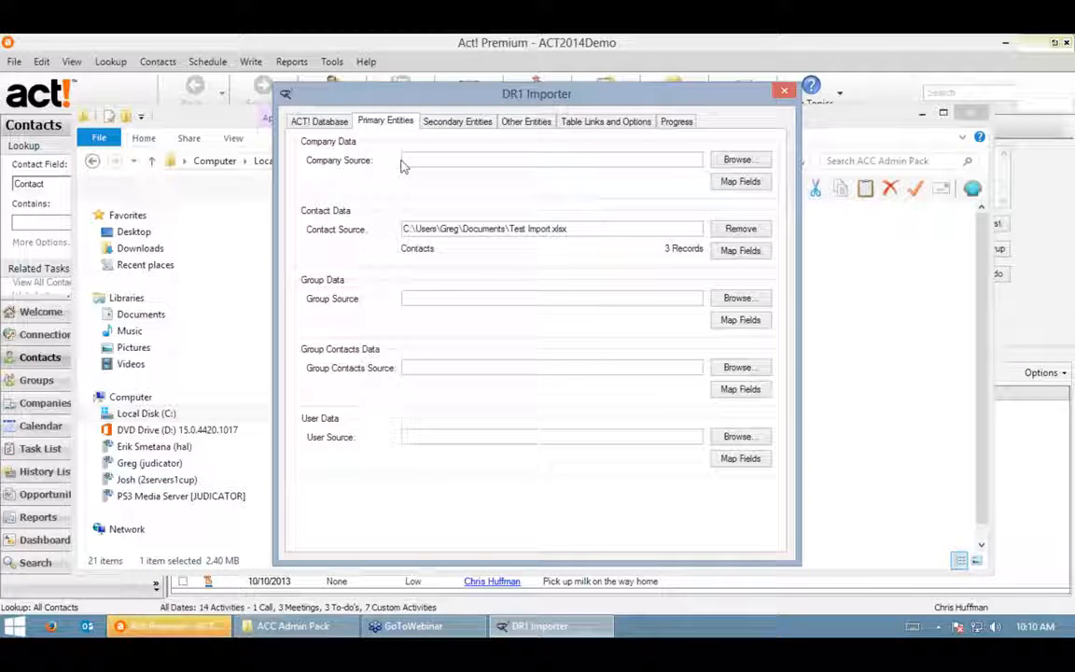
click(737, 160)
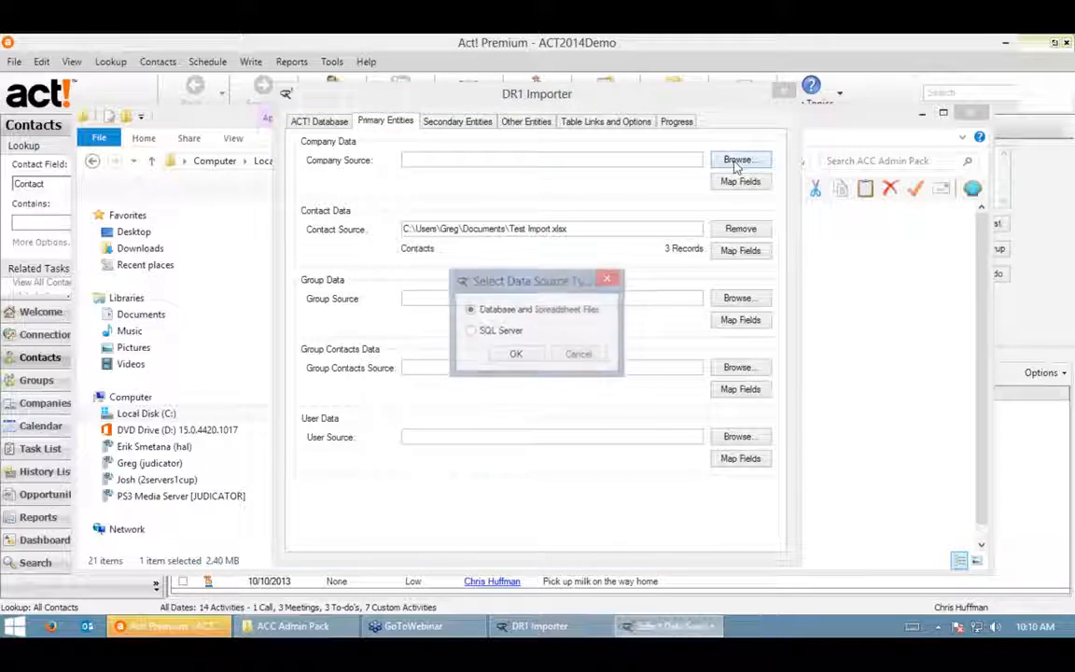
click(516, 355)
click(636, 457)
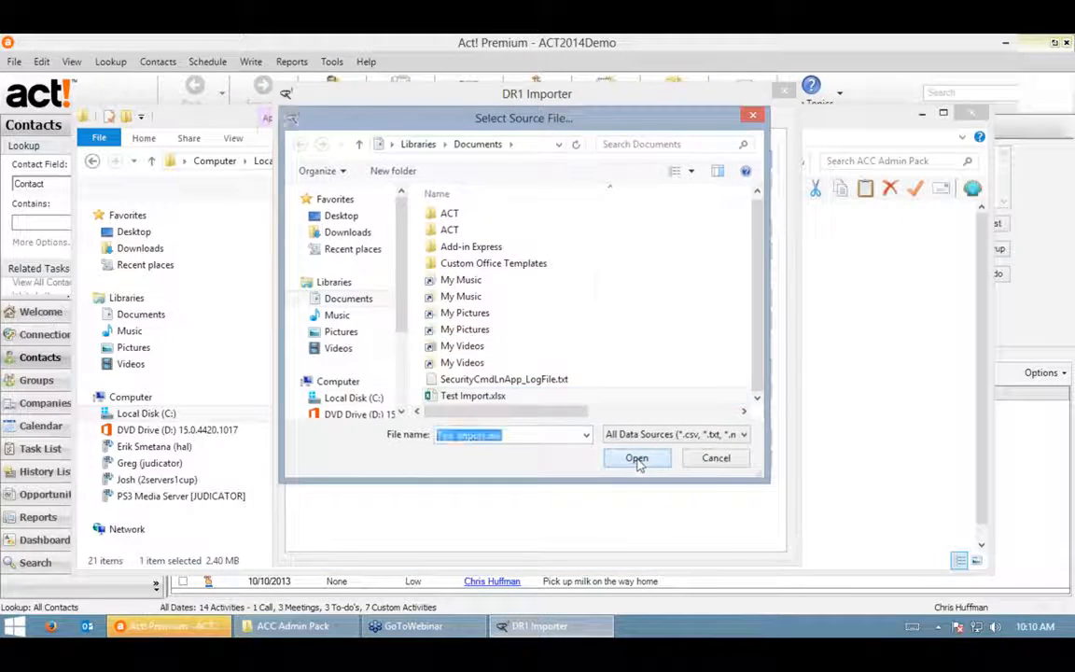
click(494, 270)
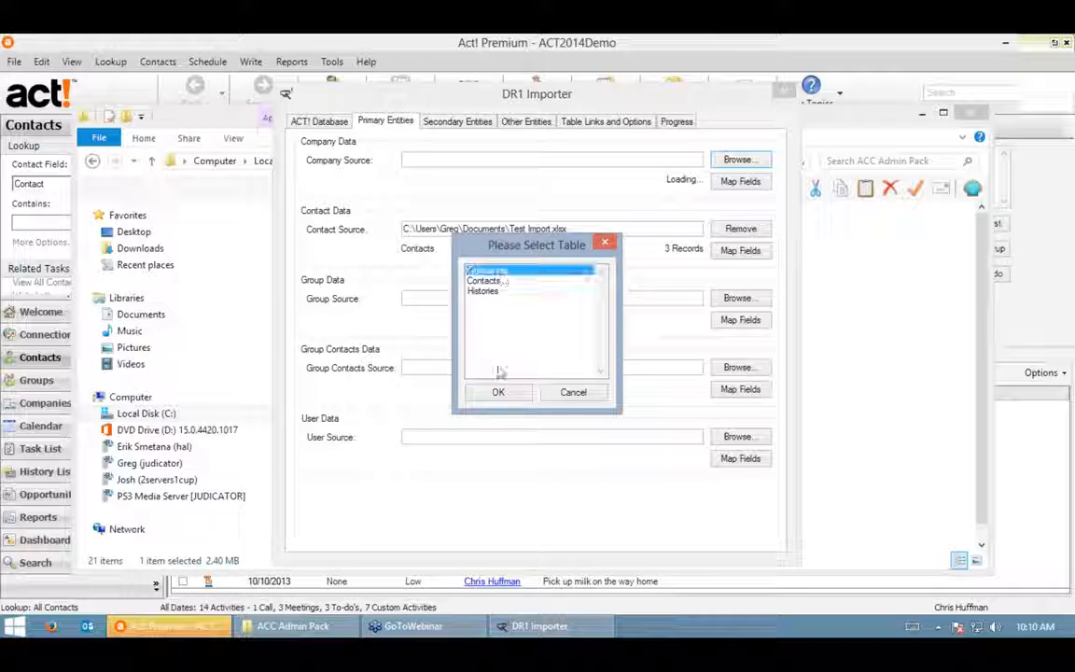
click(497, 392)
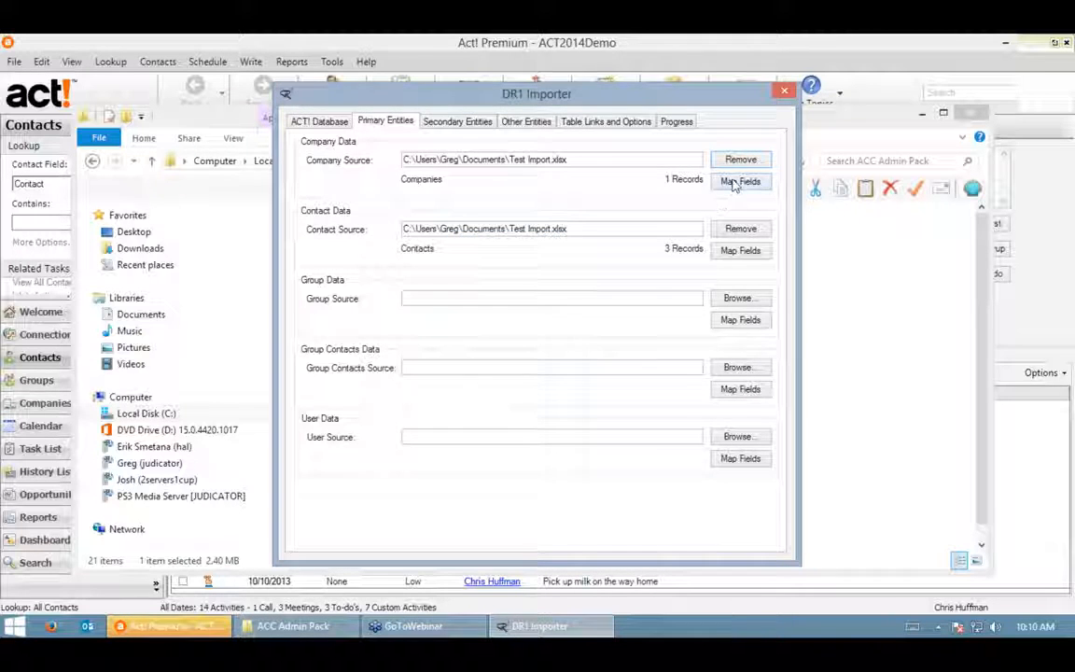
- Map the company Zip column to ZIP Code, pick the matching ID field, and accept the mapping
click(741, 181)
click(636, 317)
click(625, 314)
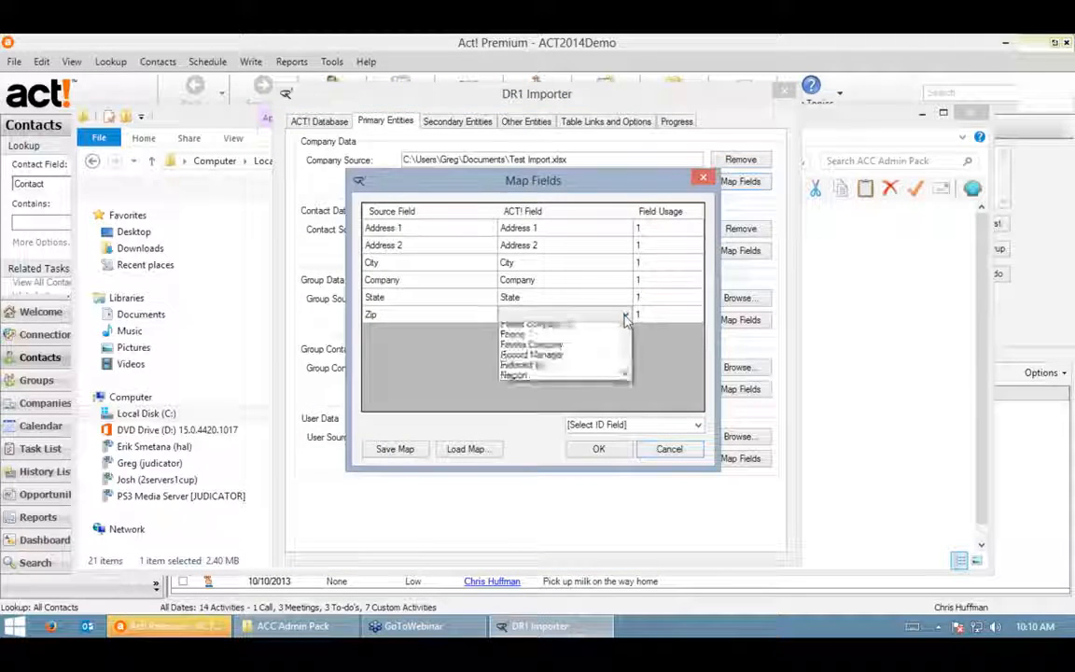
scroll(516, 559, down, 8)
click(518, 624)
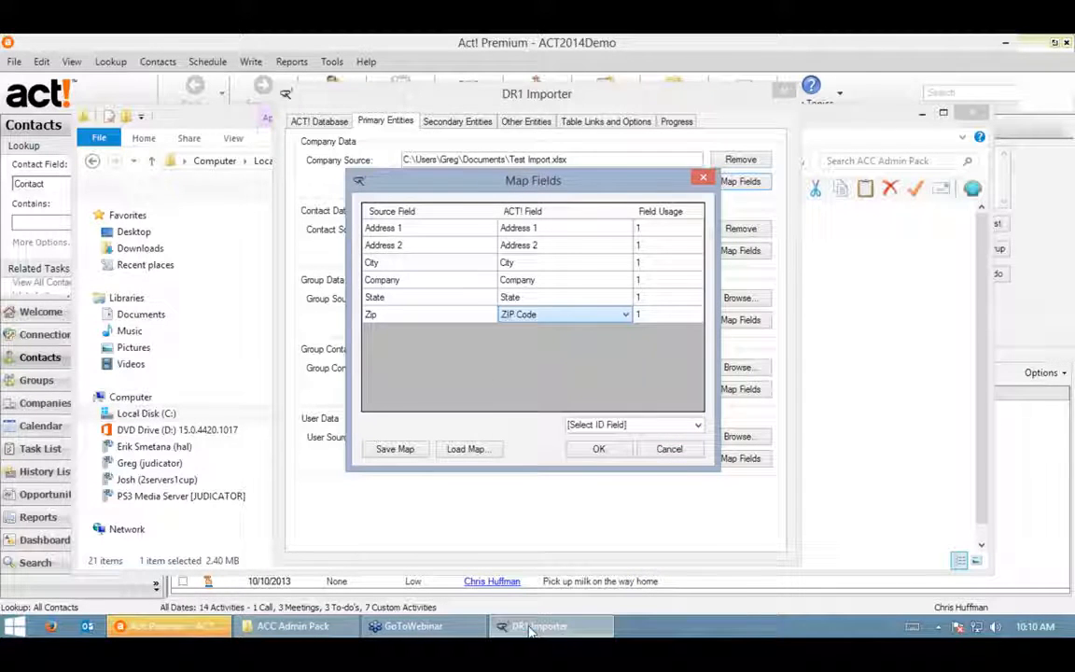
click(698, 427)
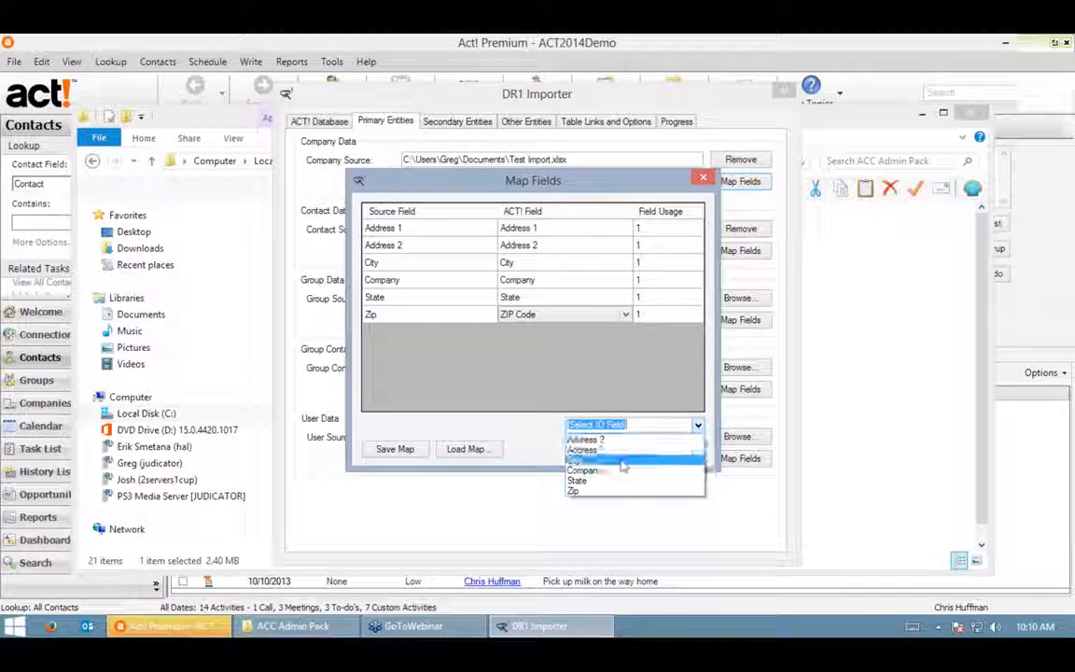
click(616, 480)
click(600, 449)
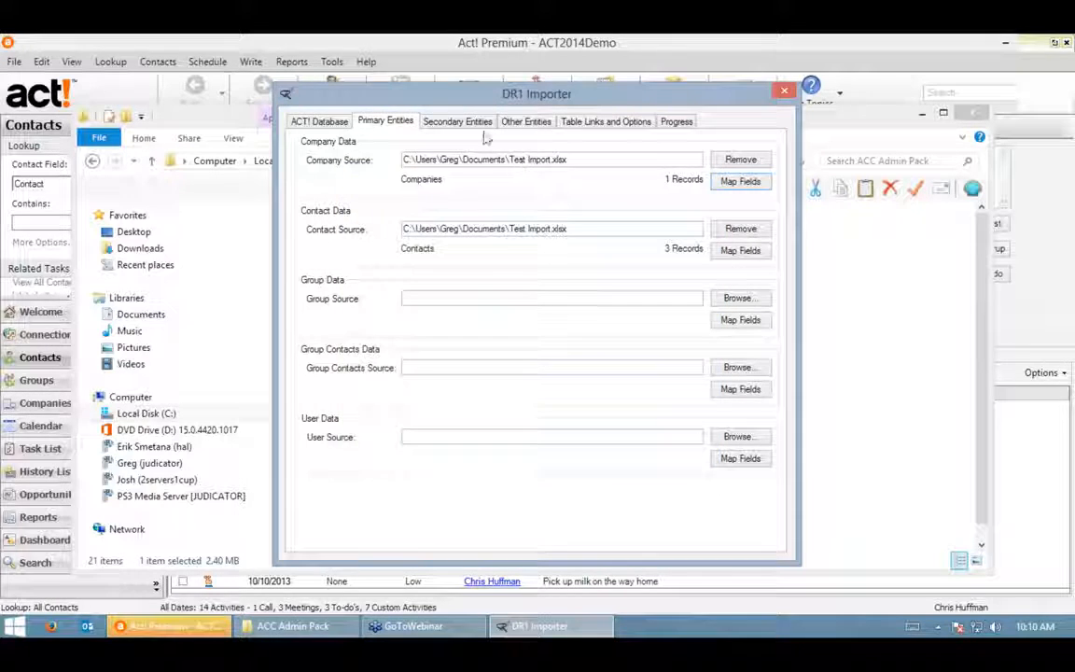
click(457, 124)
- Set the history source to the Histories sheet of the spreadsheet Test Import.xlsx
click(737, 229)
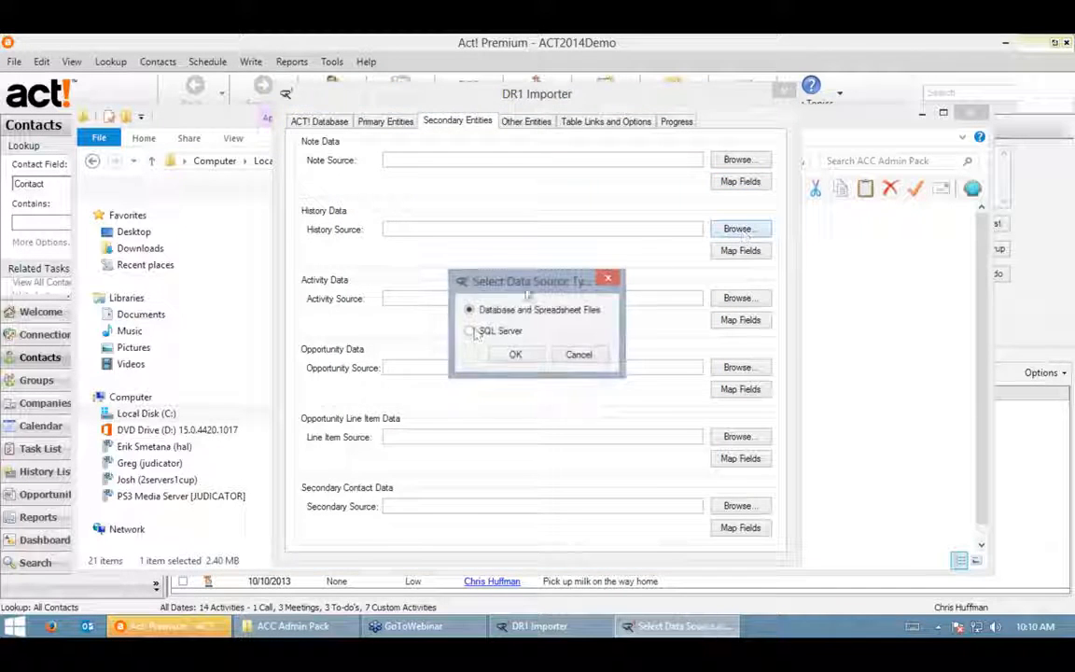
click(515, 356)
double_click(476, 399)
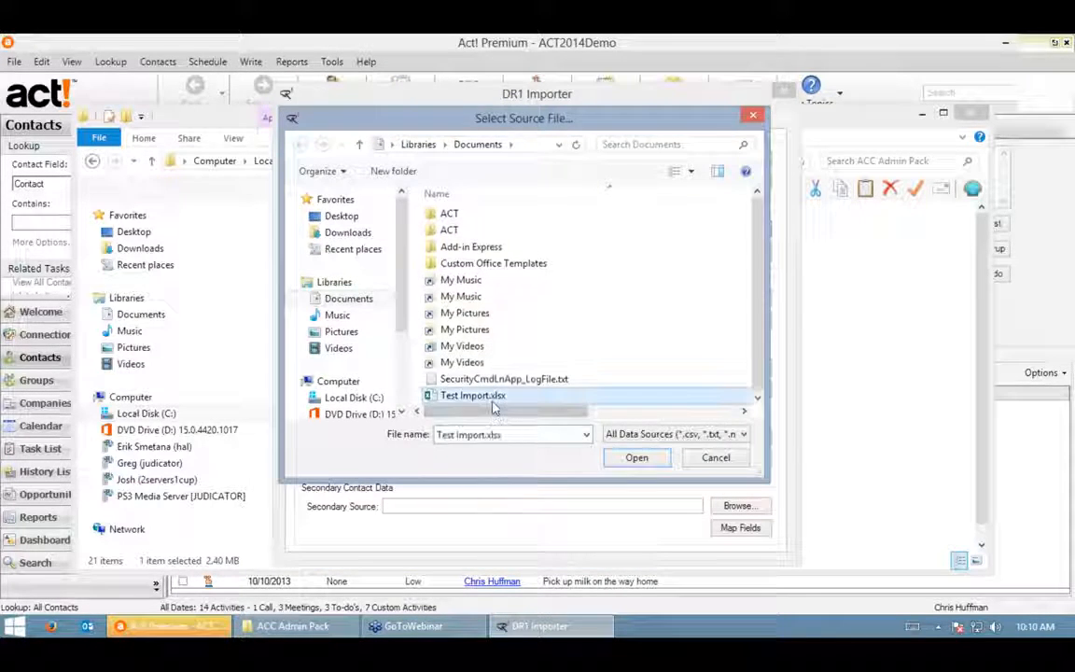
double_click(483, 292)
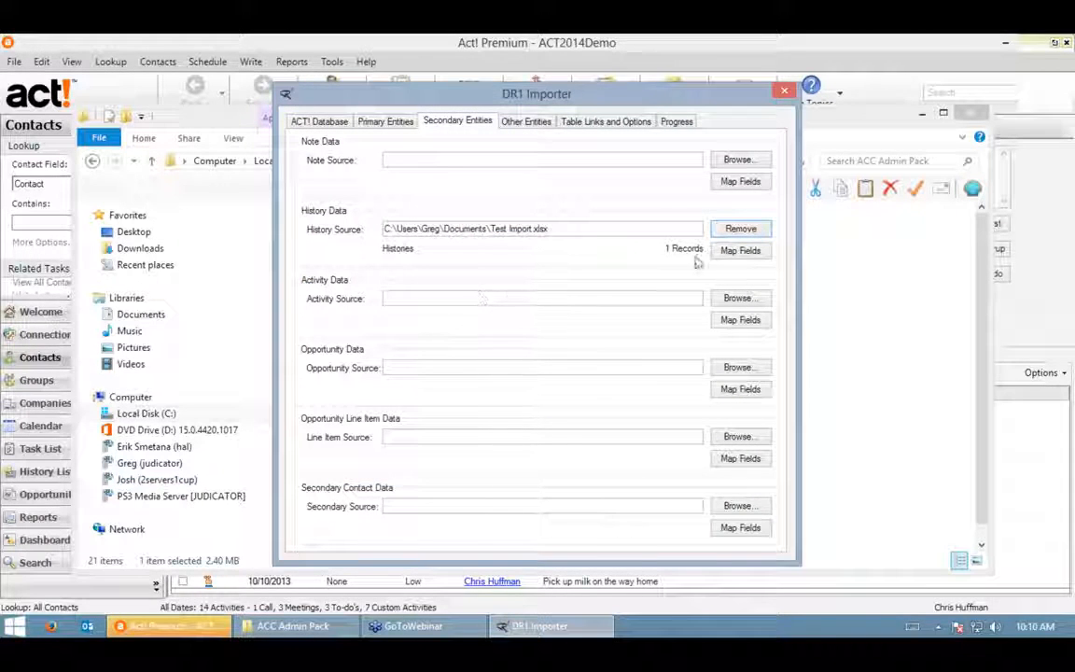
- Accept the history field mapping unchanged and bring up the Other Entities picklist settings
click(739, 250)
click(664, 229)
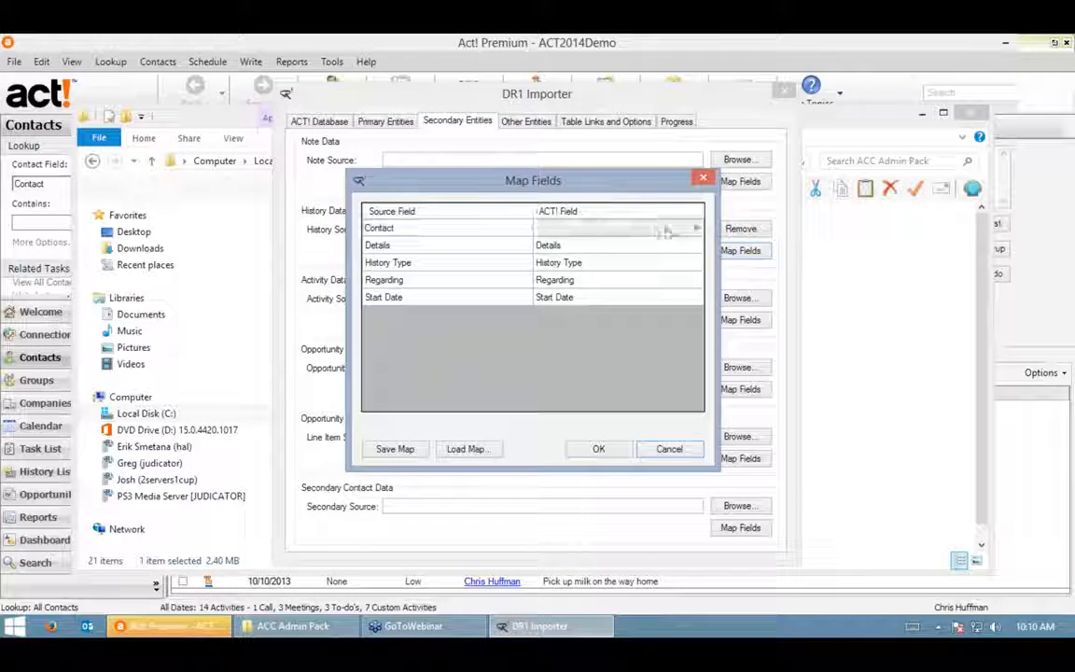
click(697, 228)
click(568, 371)
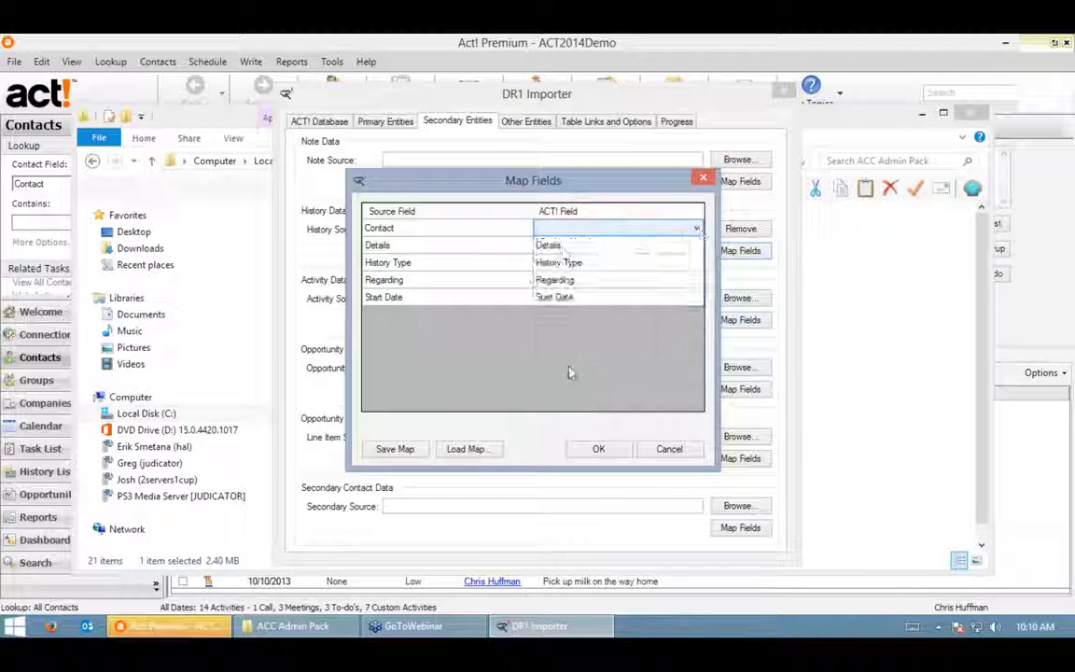
click(593, 452)
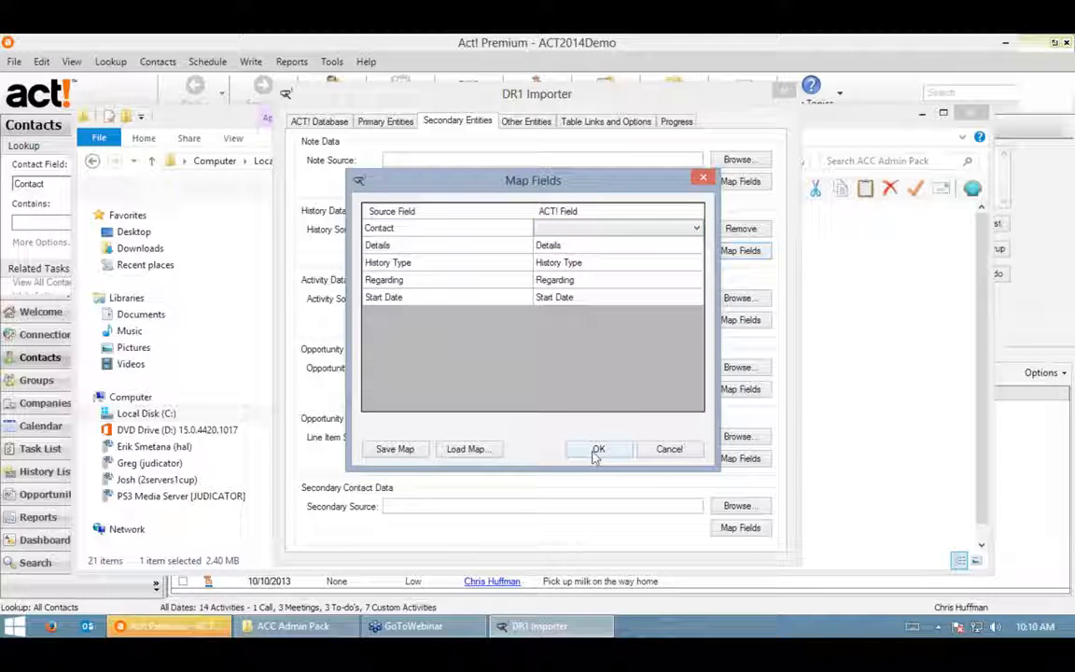
click(530, 122)
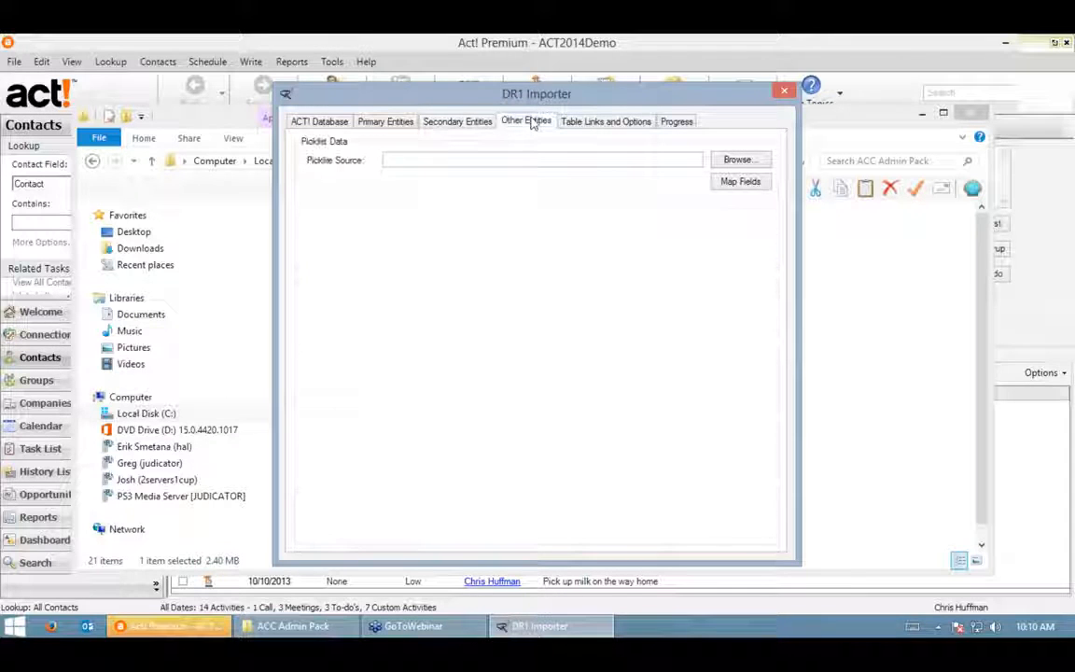
- Link Contacts to Companies by matching source Company to Act!'s Company field
click(606, 122)
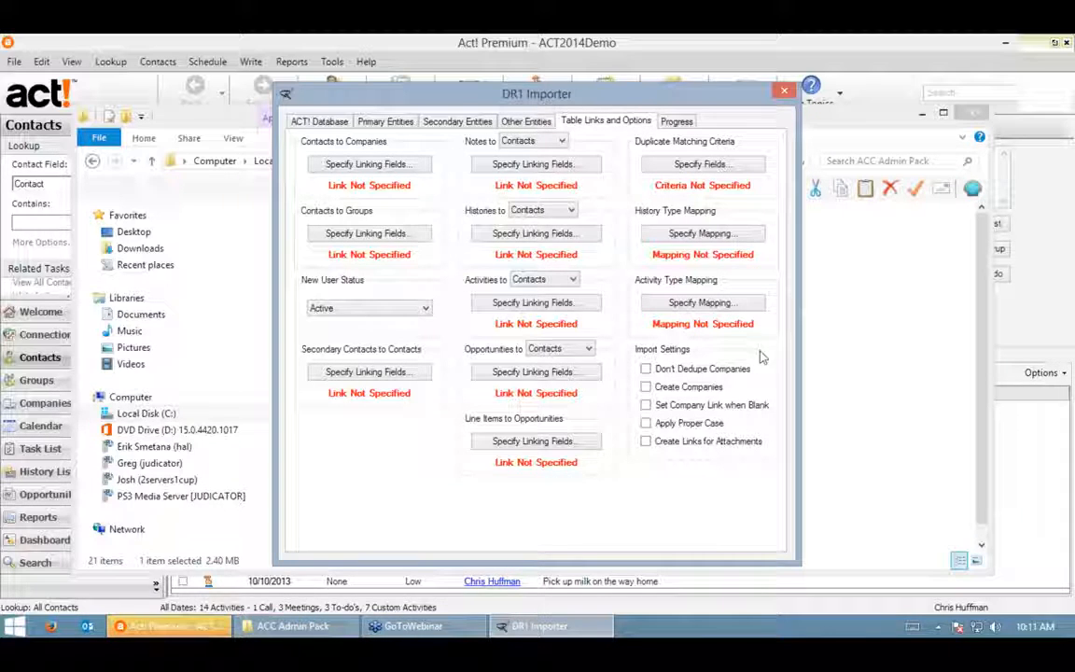
click(353, 167)
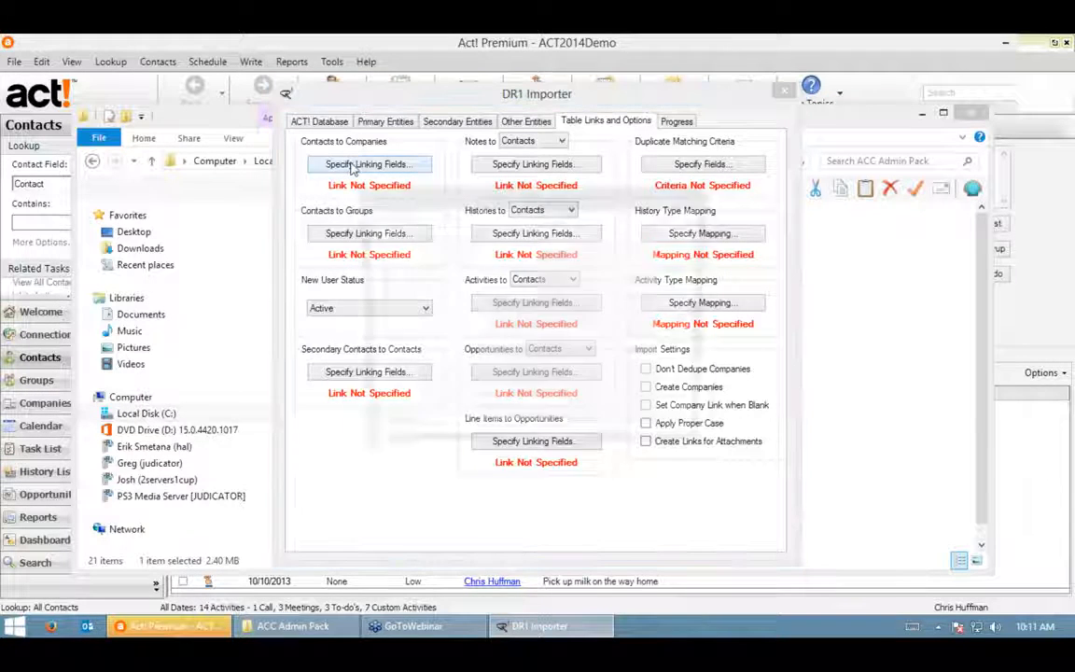
click(466, 217)
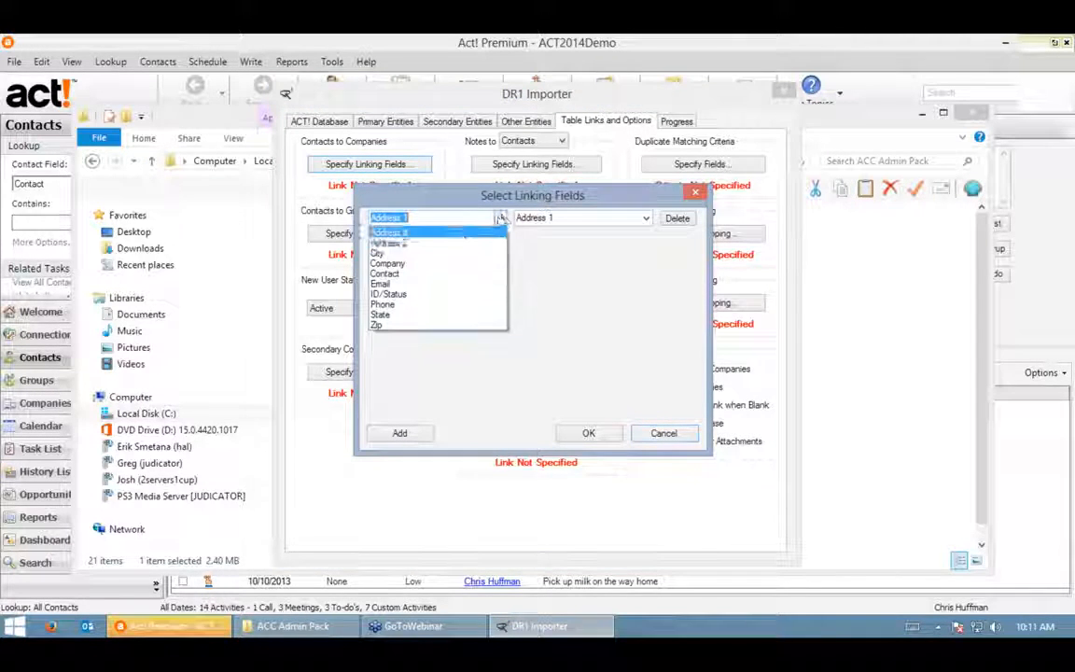
click(447, 266)
click(645, 217)
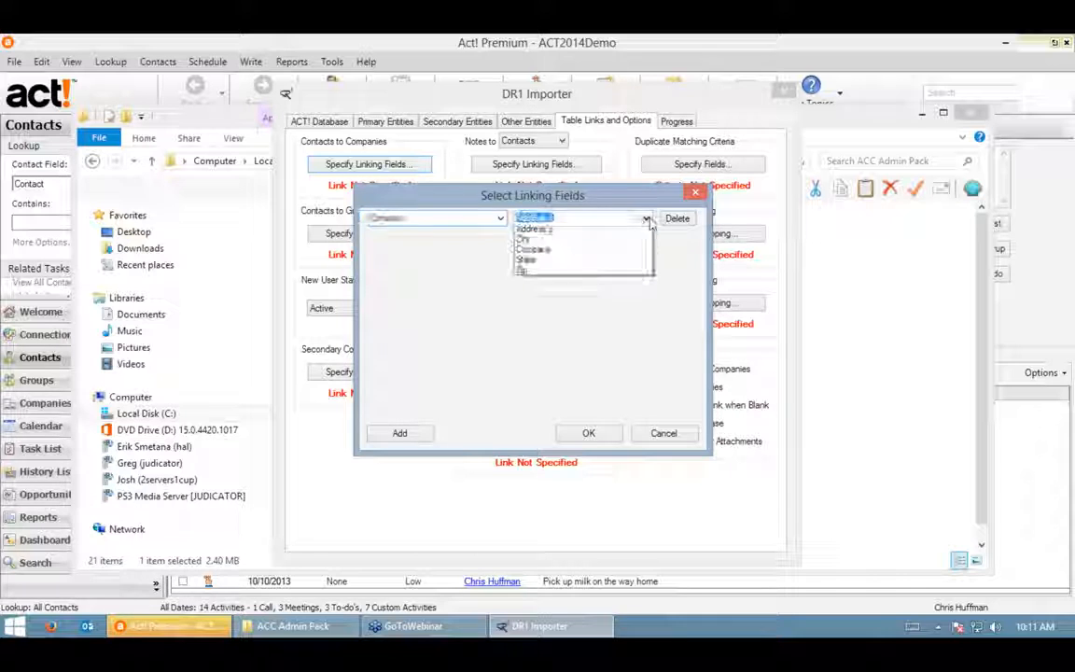
click(567, 275)
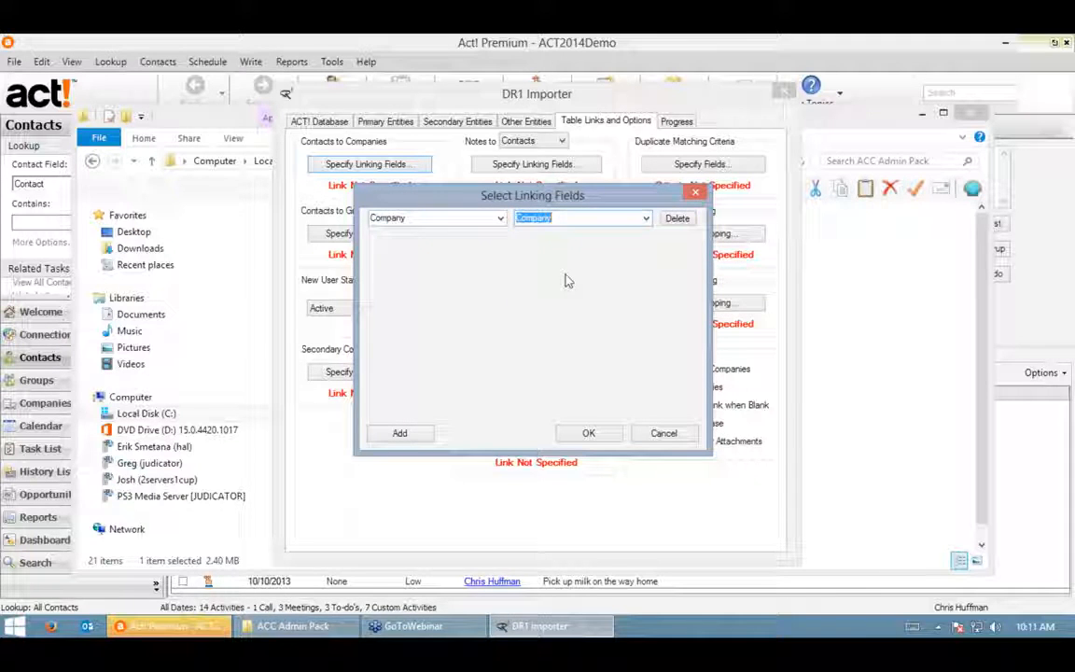
click(588, 432)
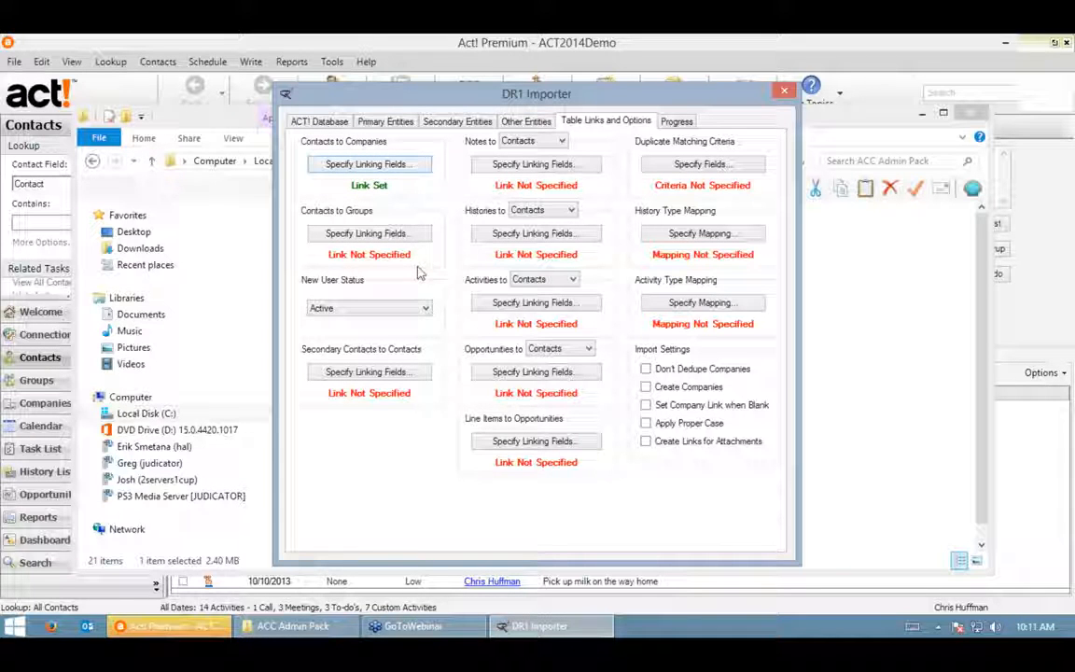
- Keep Histories attached to Contacts and begin specifying its linking fields
click(558, 210)
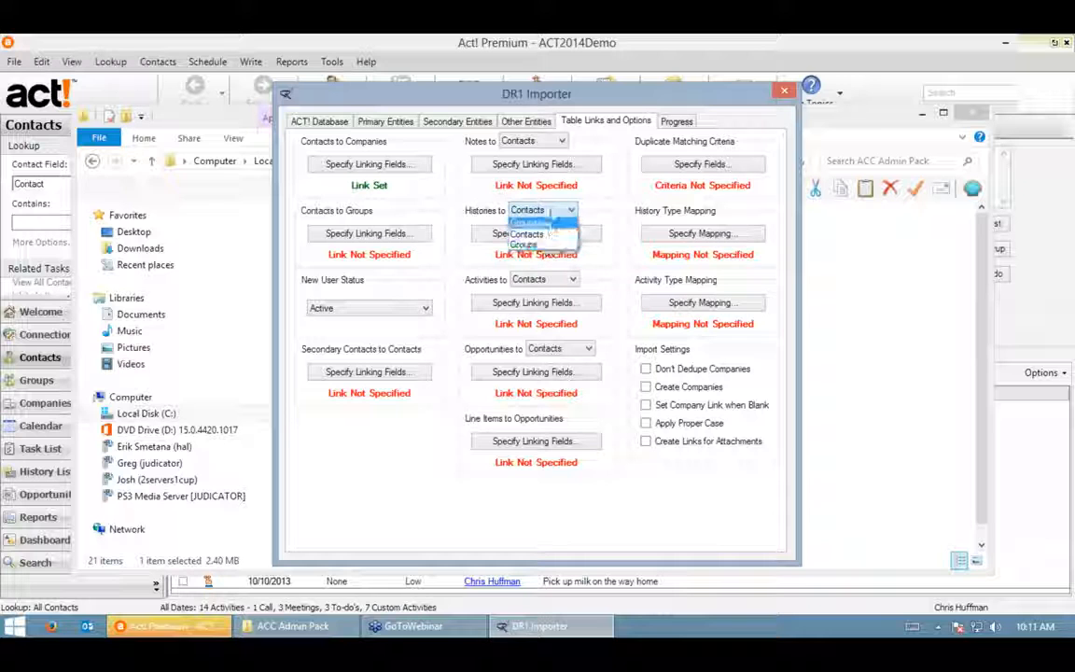
click(567, 212)
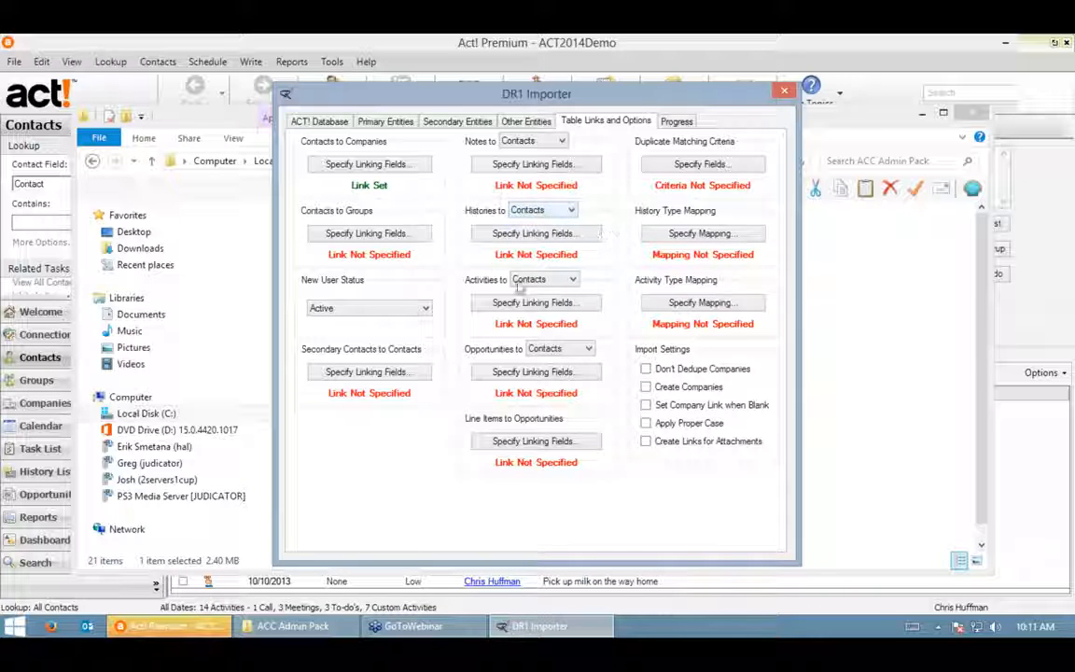
click(537, 213)
click(509, 218)
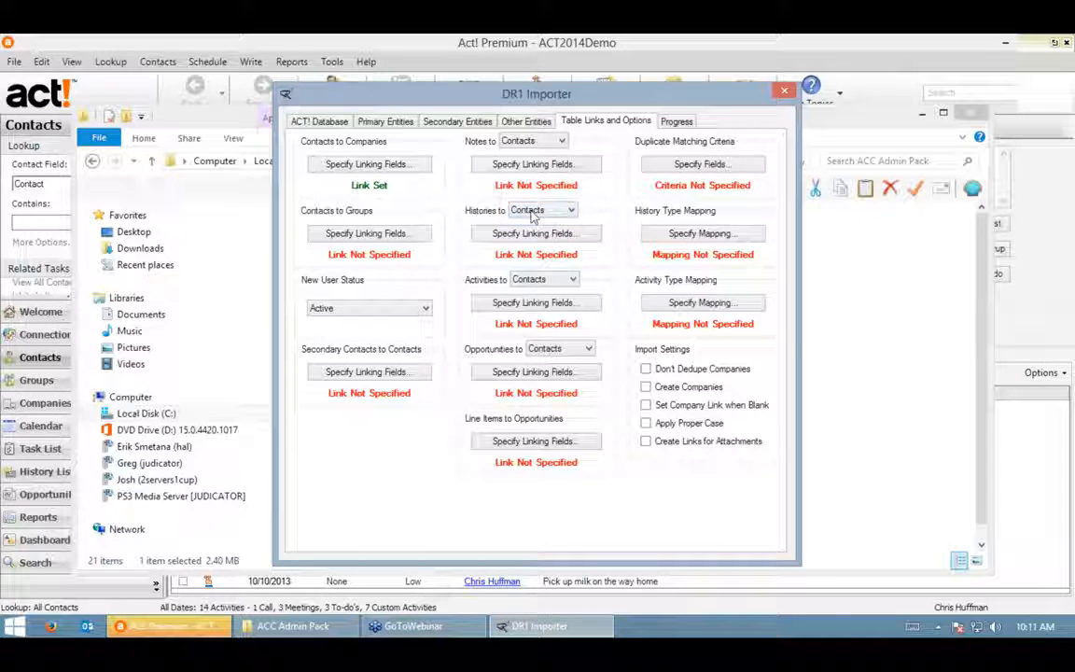
click(523, 211)
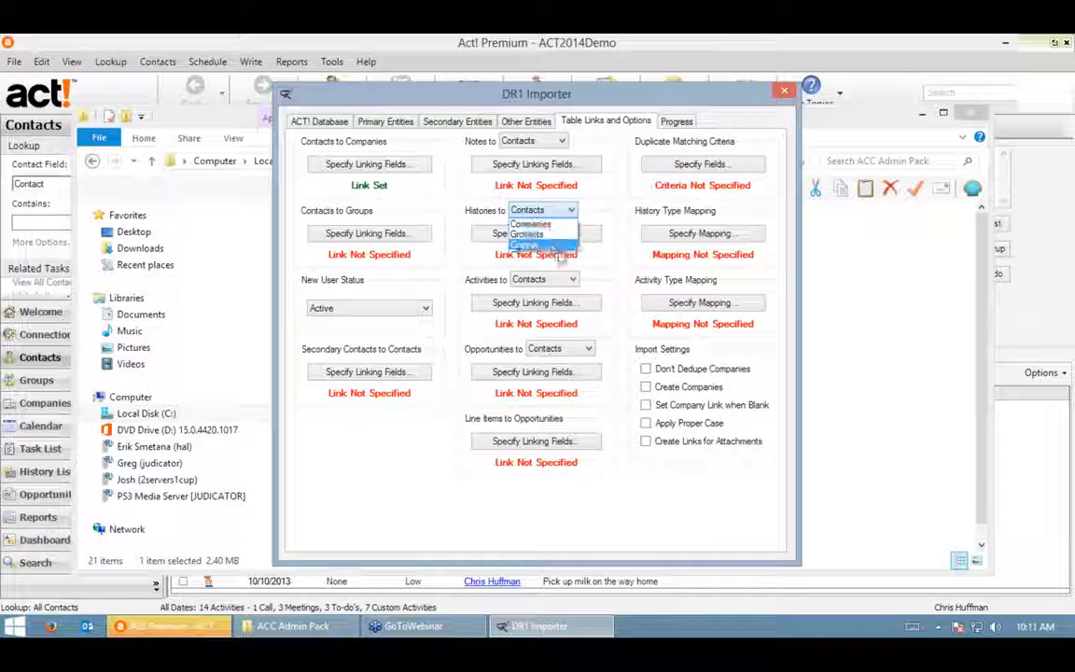
click(545, 235)
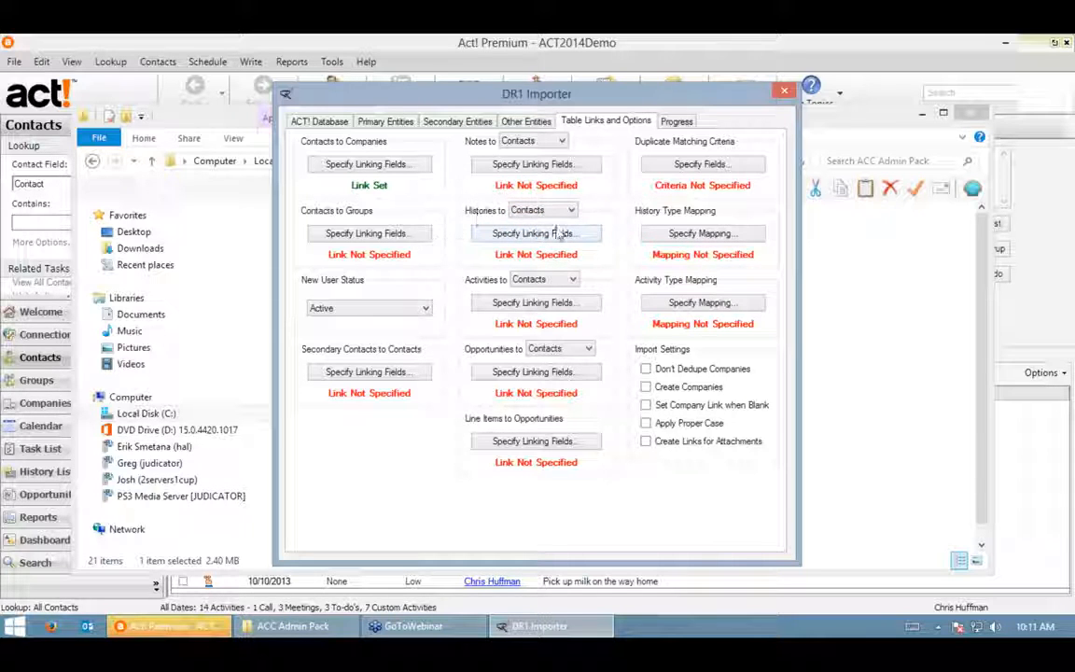
click(517, 233)
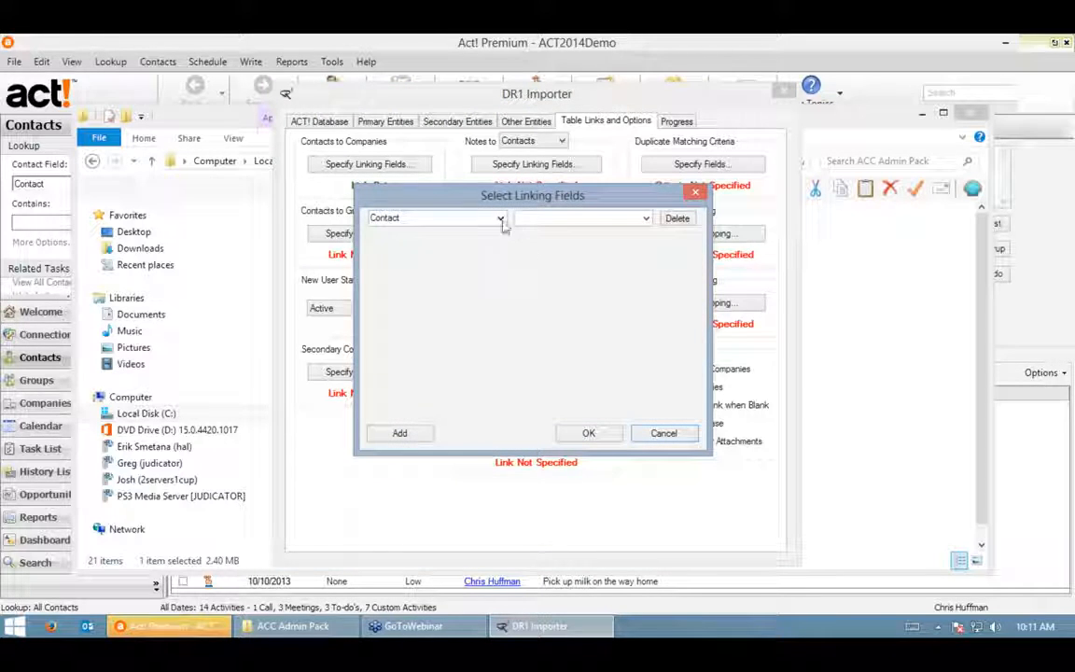
- Match histories to contacts on the Contact field so Histories shows Link Set
click(645, 218)
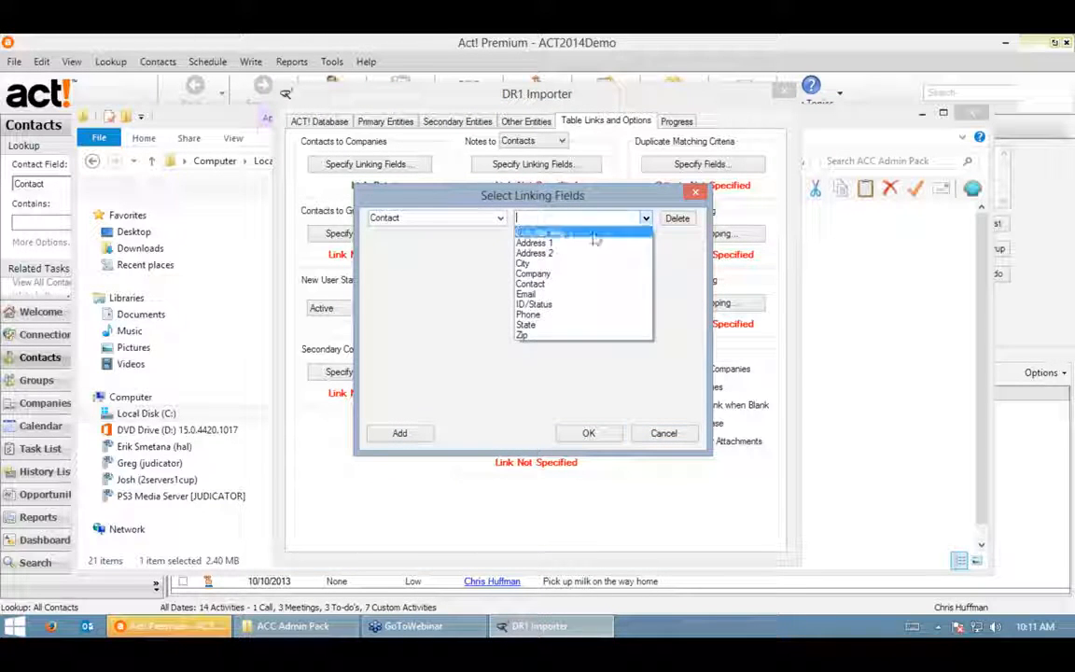
click(549, 285)
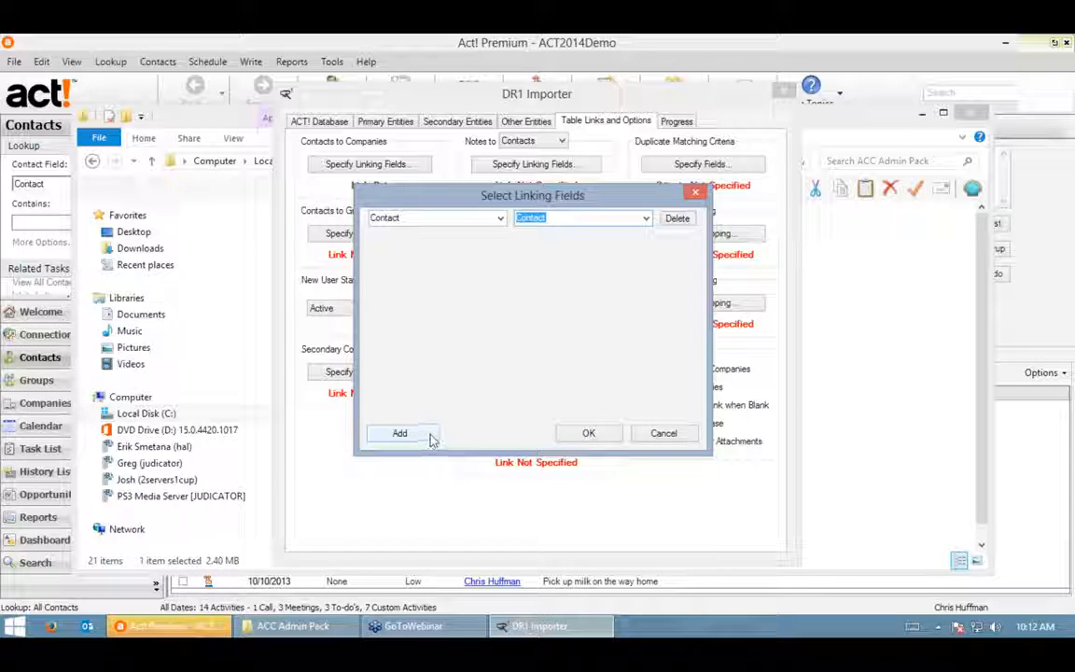
click(589, 436)
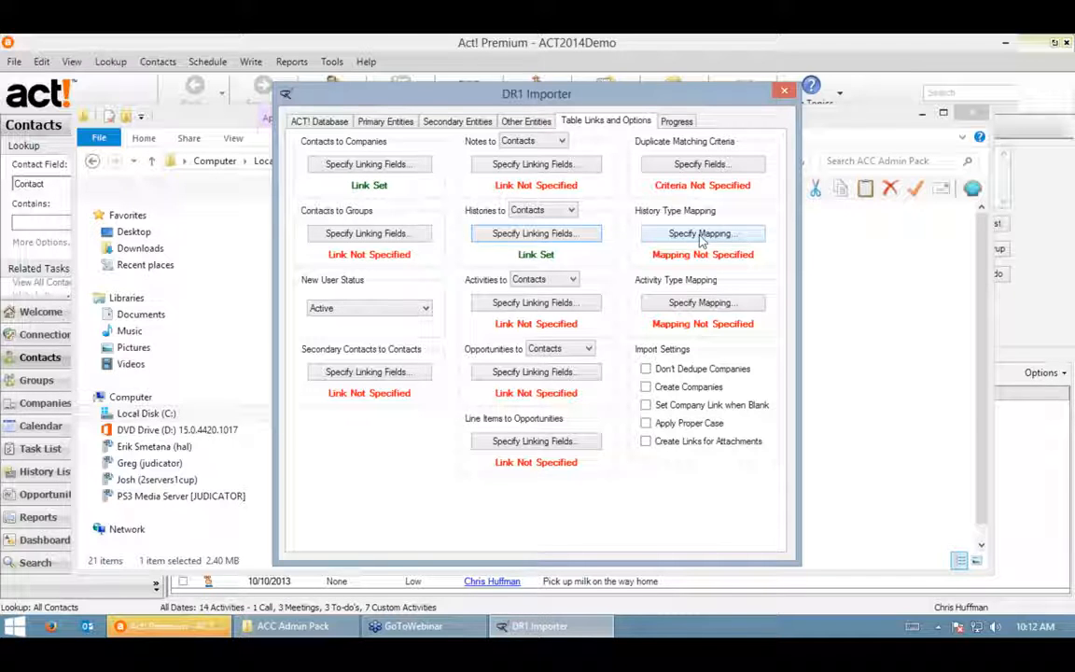
click(701, 235)
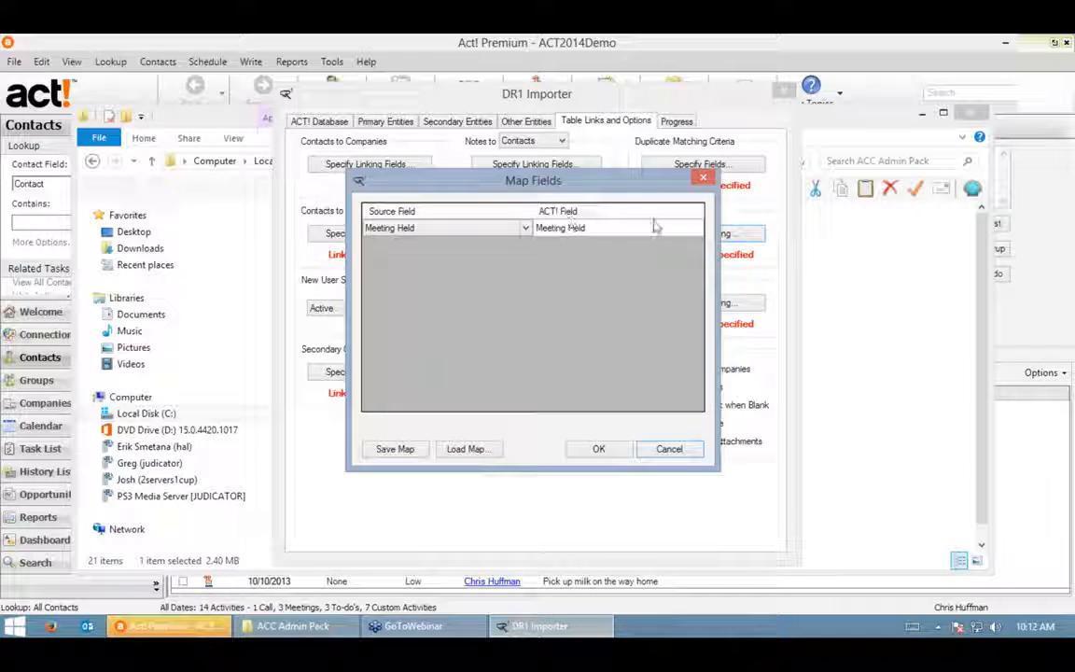
- Map source history type Meeting Held to Act!'s Meeting Held and confirm the mapping
click(523, 227)
click(509, 240)
click(697, 228)
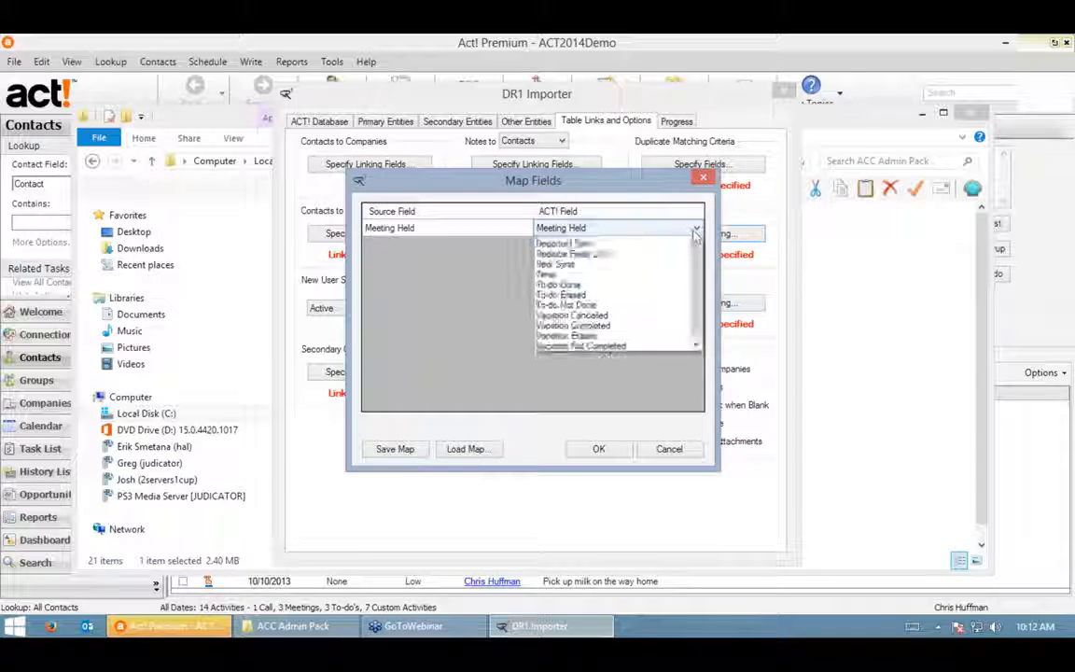
drag(697, 448, 712, 483)
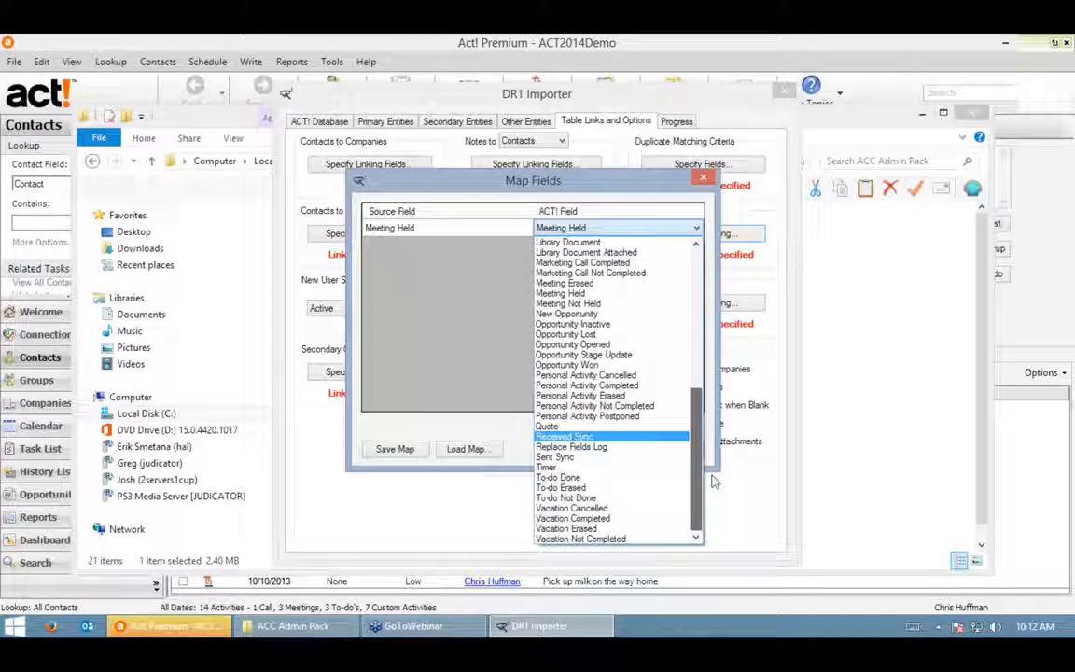
click(535, 192)
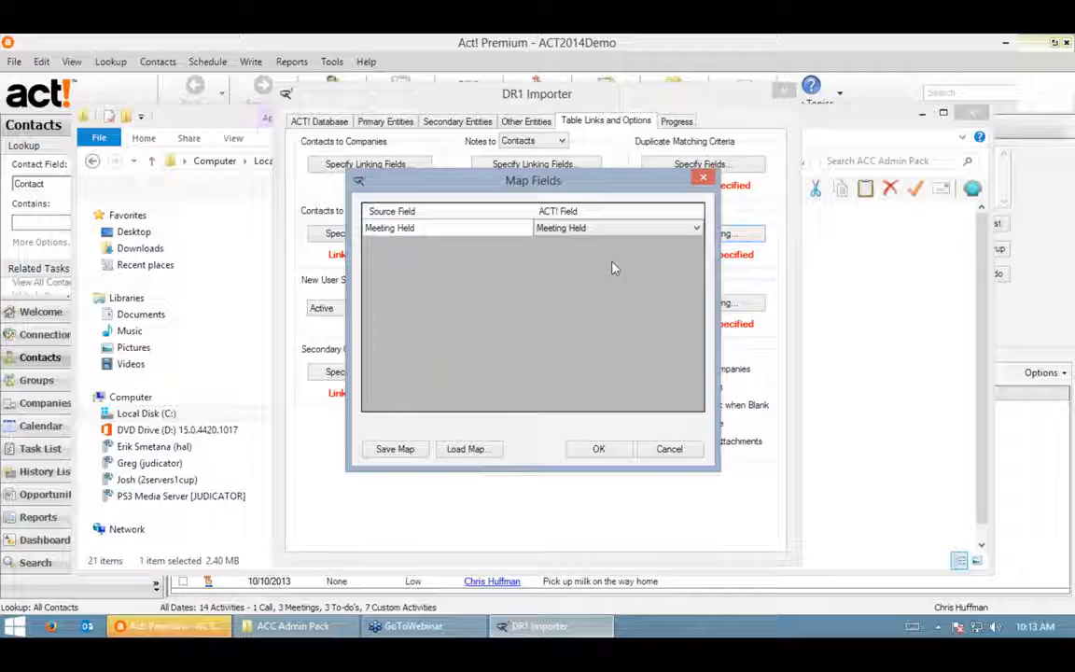
click(598, 450)
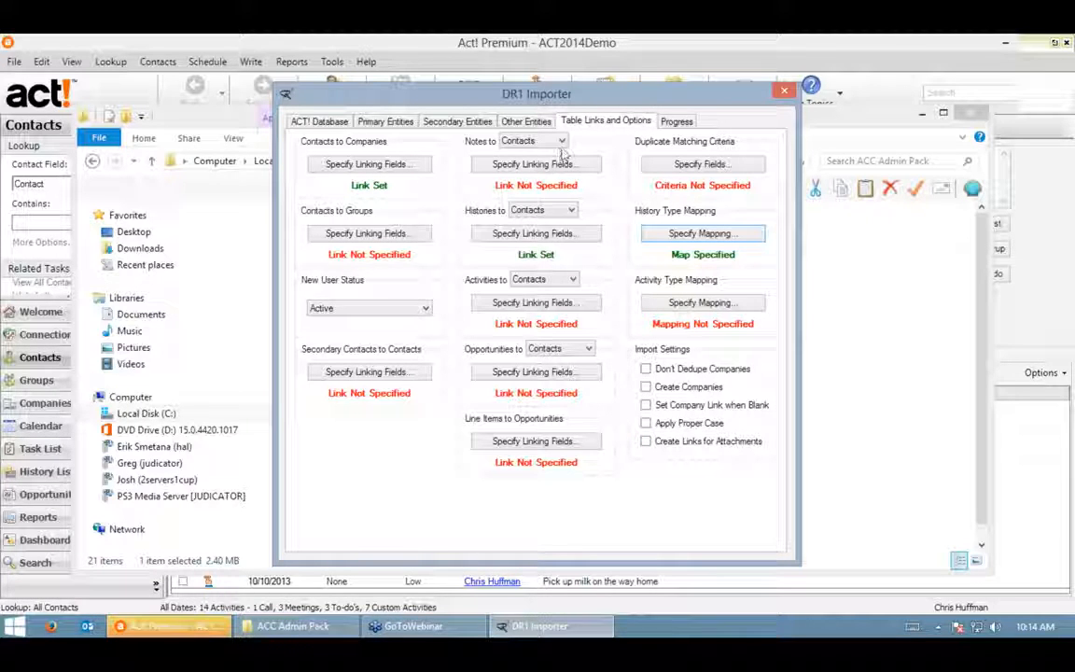
- Generate the Pre-Import Report from the Progress page so it opens in Firefox
click(676, 123)
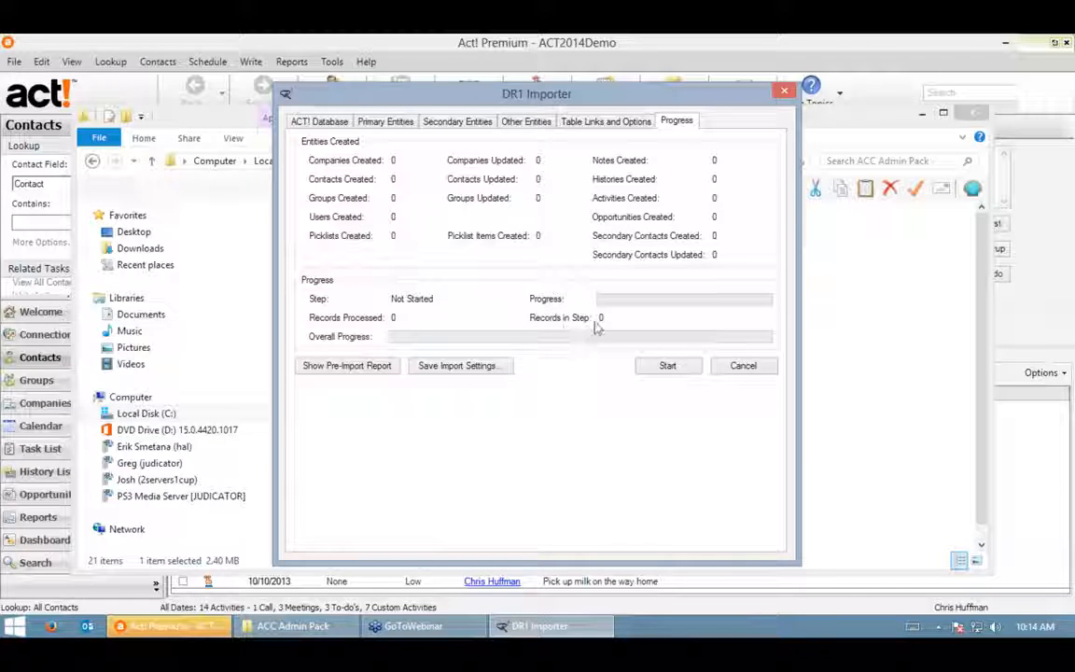
click(345, 367)
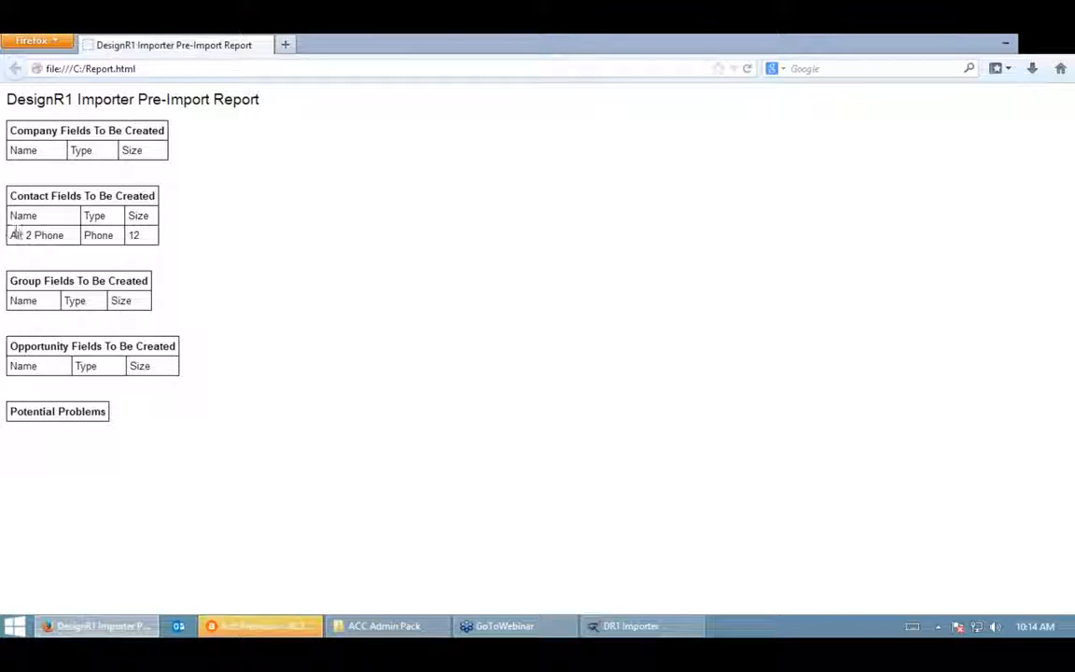
drag(11, 235, 141, 235)
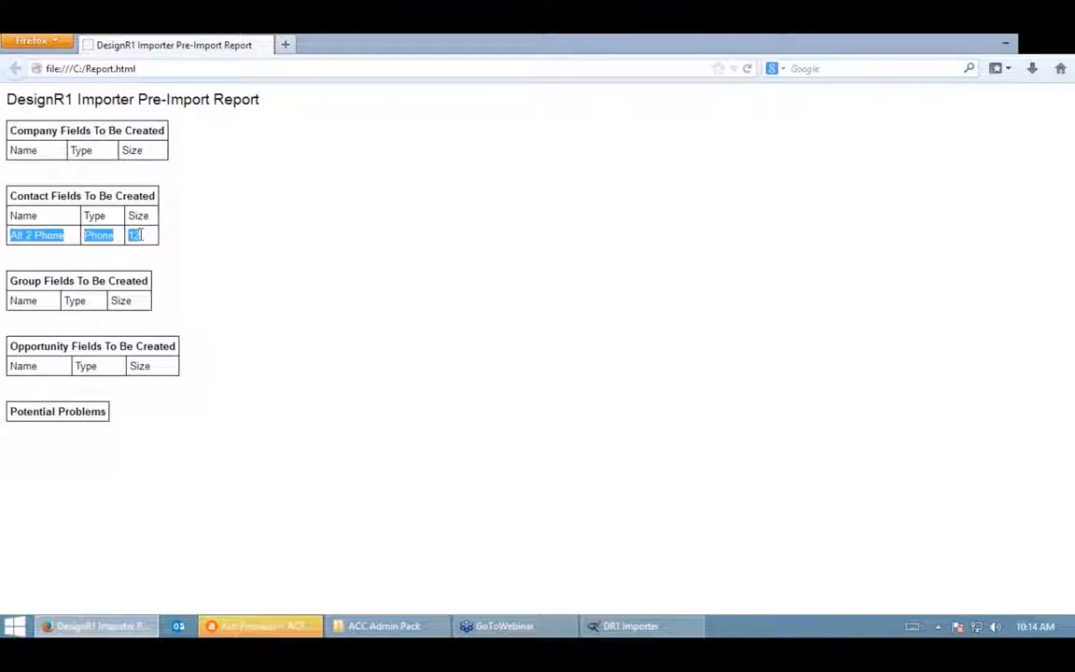
click(58, 220)
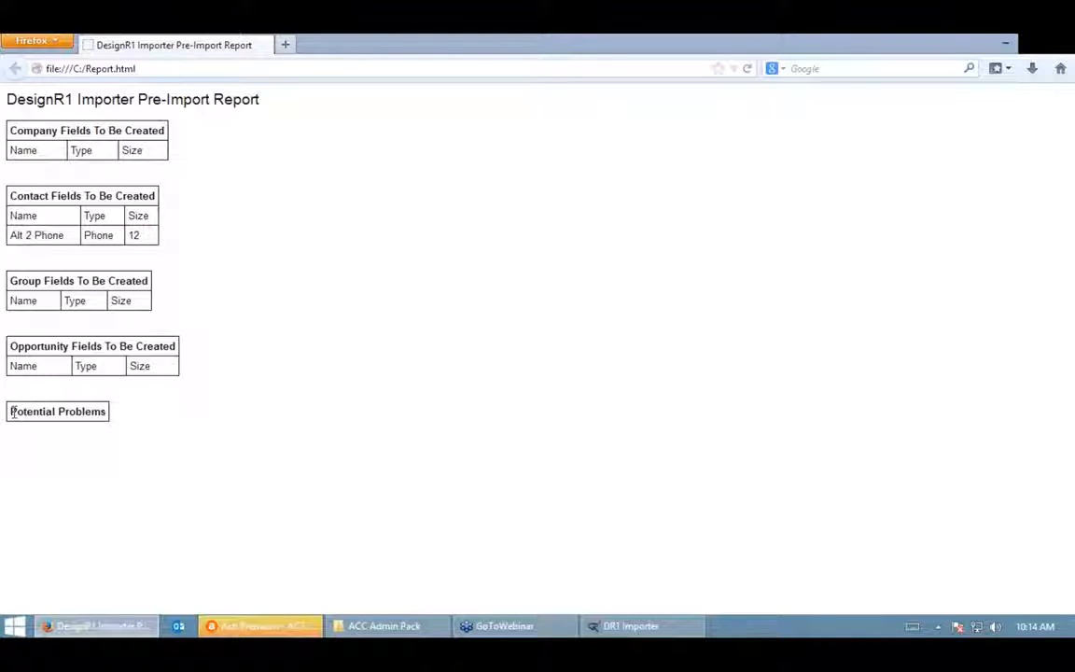
drag(12, 410, 106, 415)
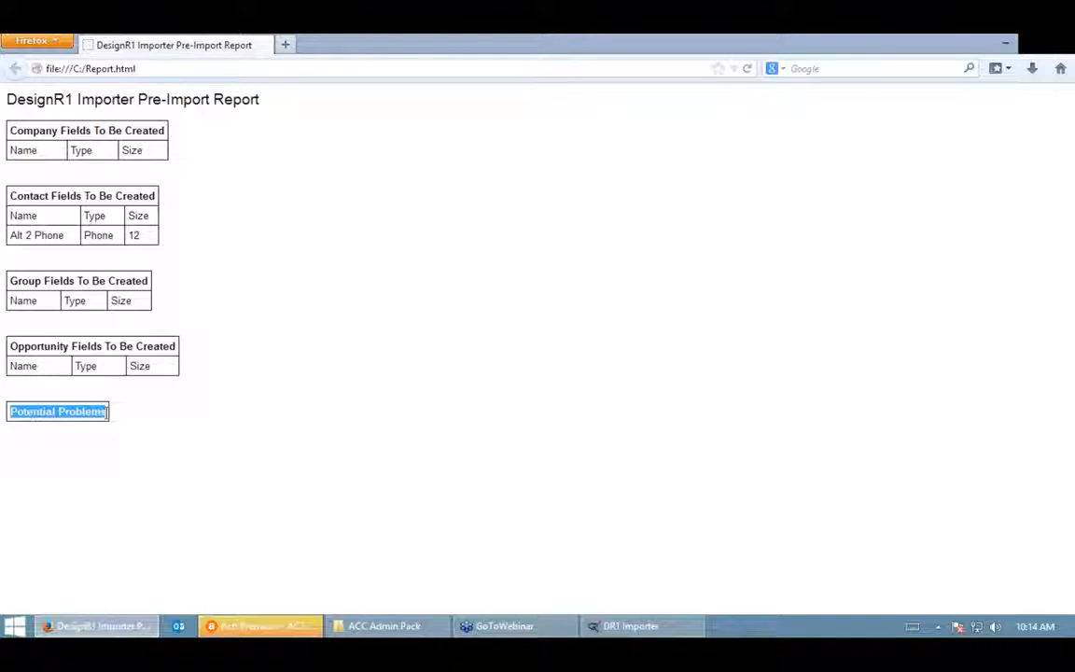
click(145, 429)
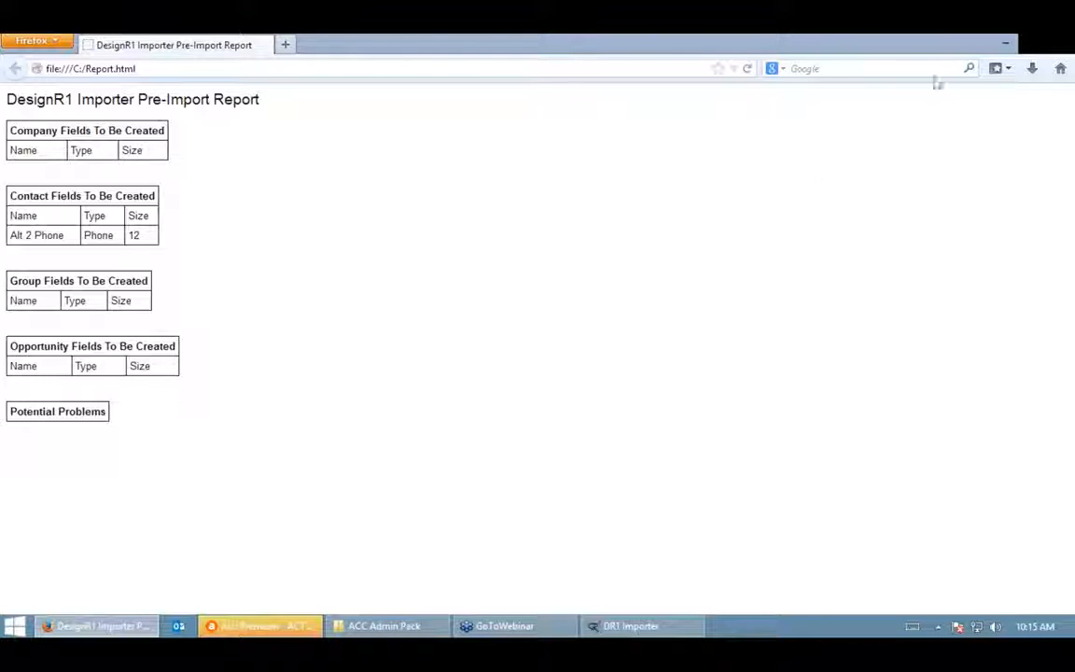
- Close the Firefox pre-import report and start the import from the Progress page
click(1057, 52)
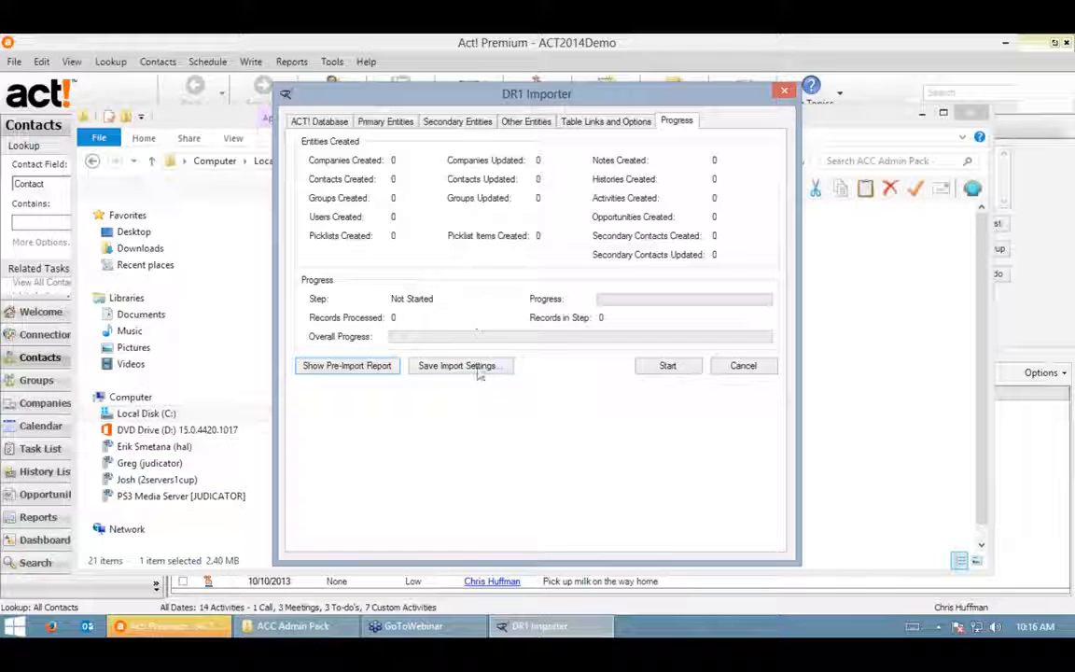
click(667, 366)
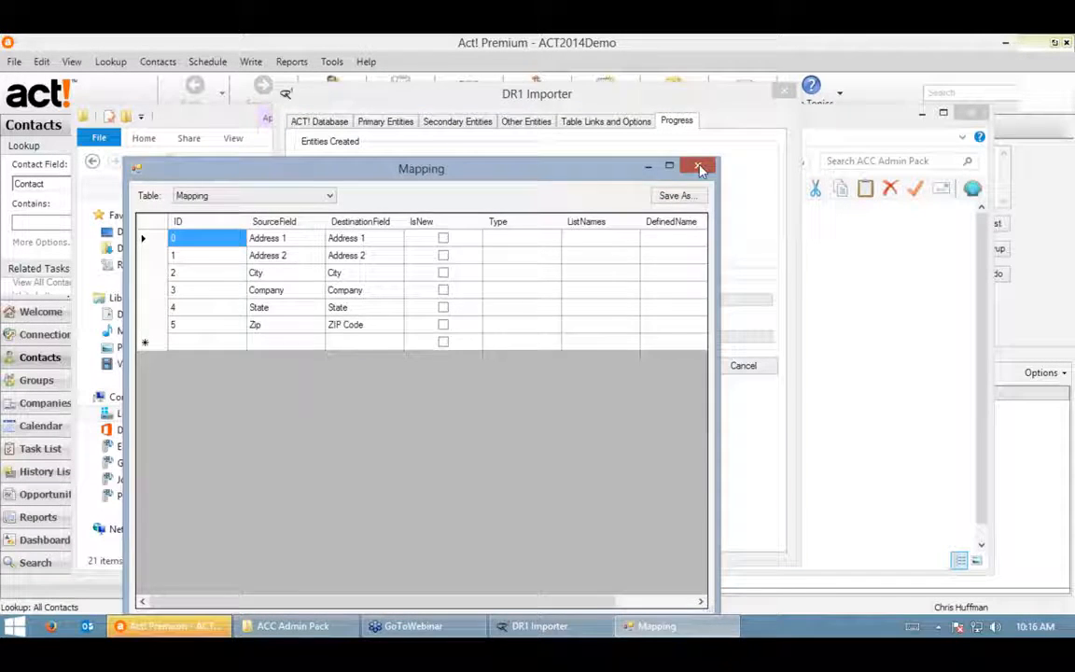
- Dismiss the Mapping table, let the import finish, and open the failed rows in Excel
click(699, 167)
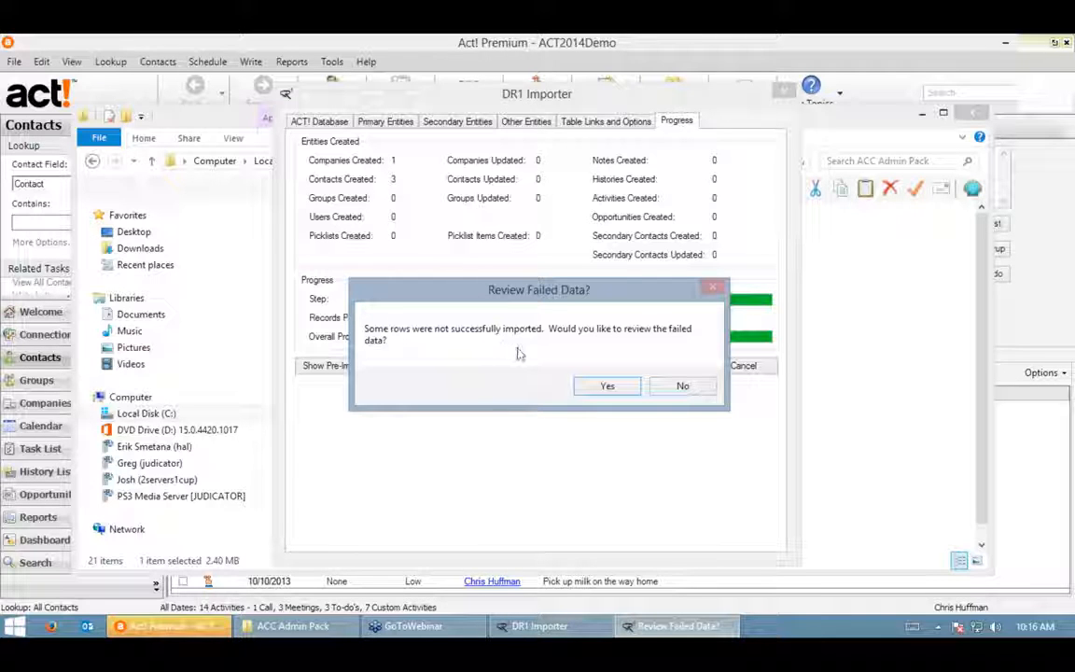
click(609, 388)
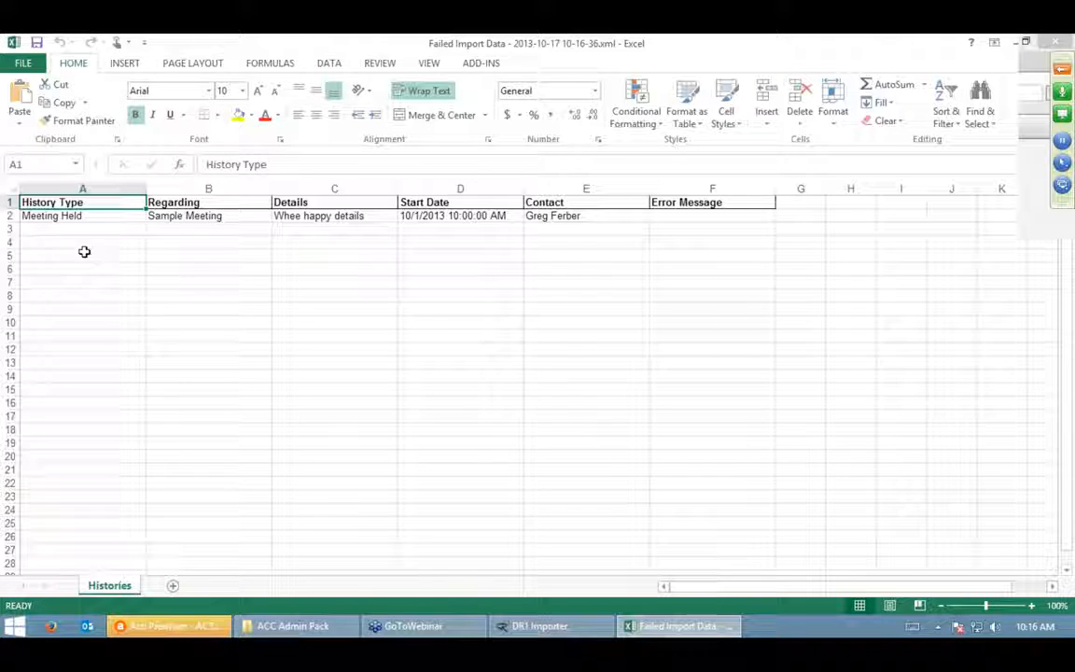
- Inspect failed history row A2:F2, a Meeting Held entry, including its contact and error message
click(89, 215)
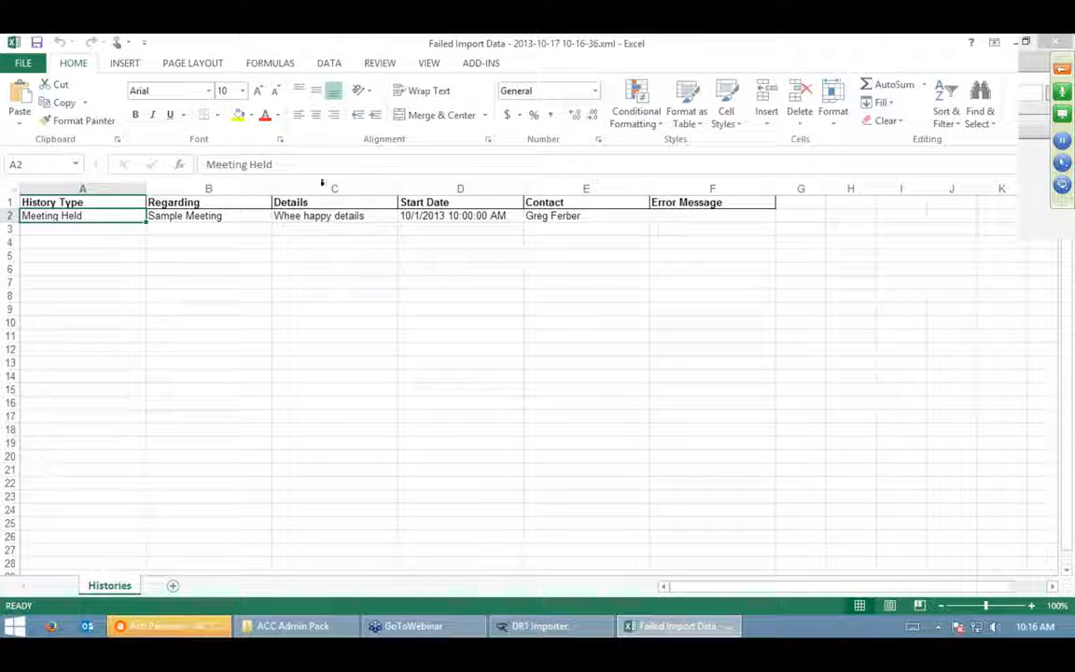
click(559, 218)
click(169, 409)
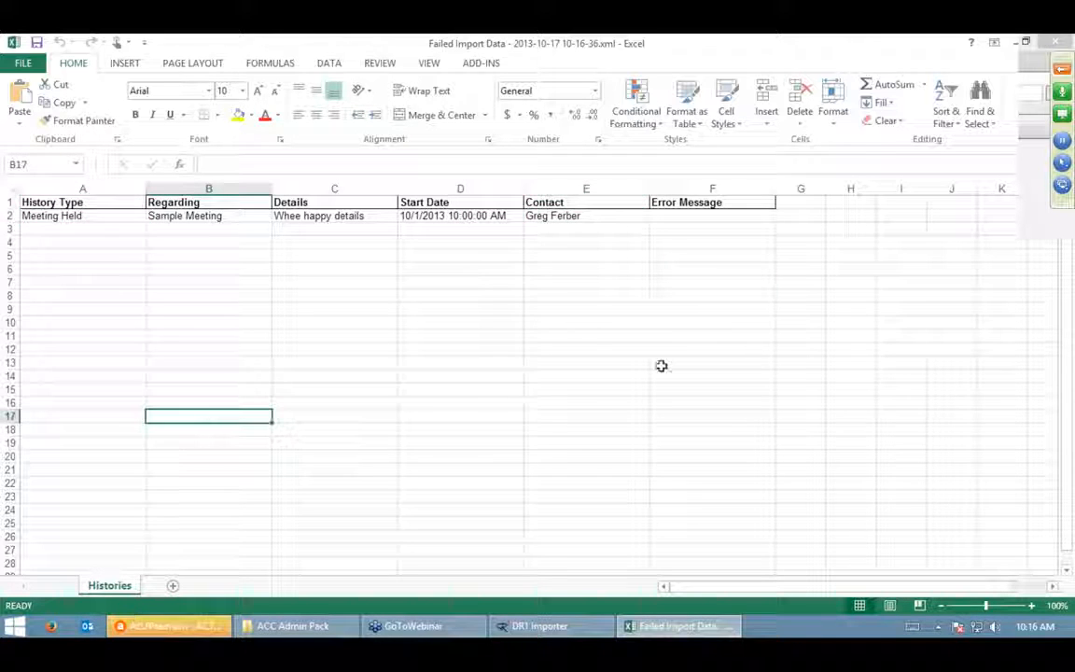
click(712, 219)
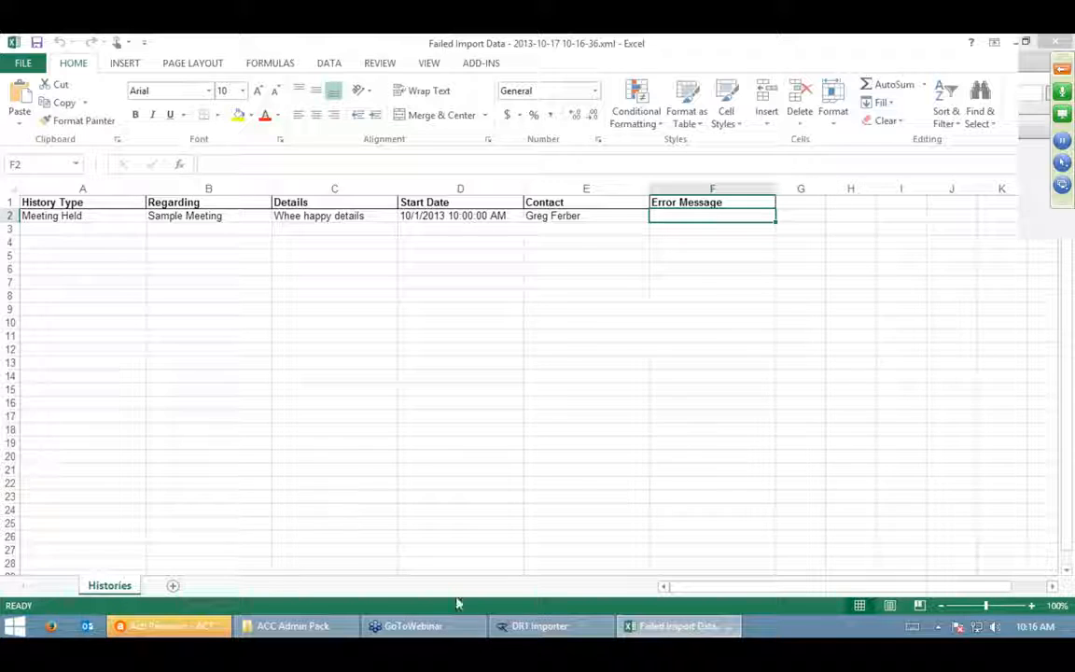
click(60, 214)
drag(230, 228, 670, 213)
click(683, 322)
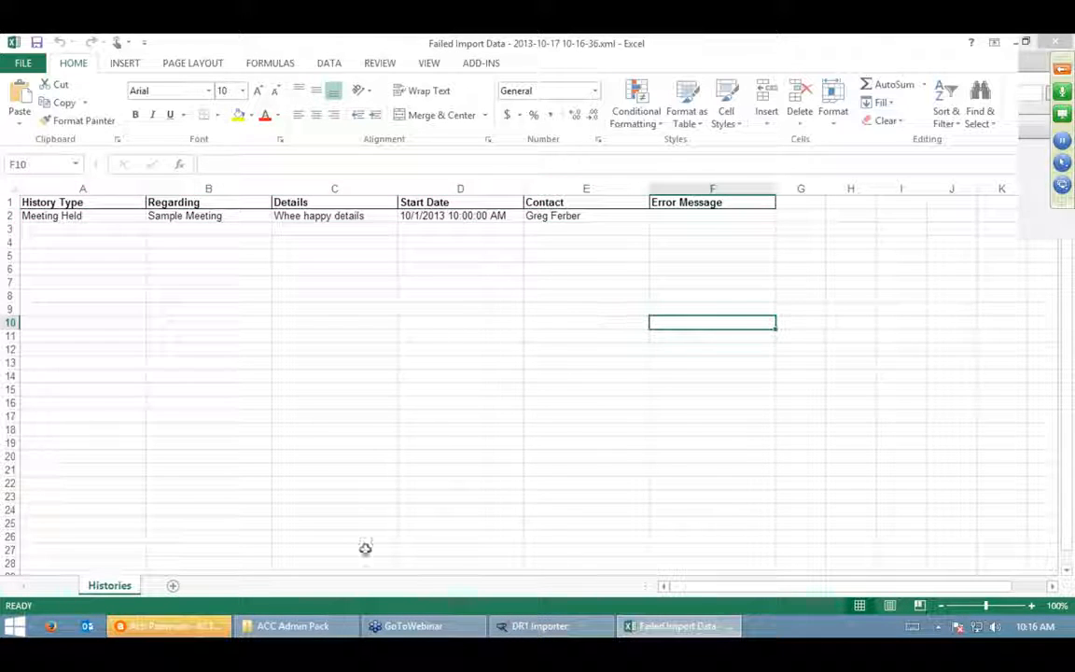
- Bring Act! Premium to the front and dismiss its Alarms reminder
click(562, 626)
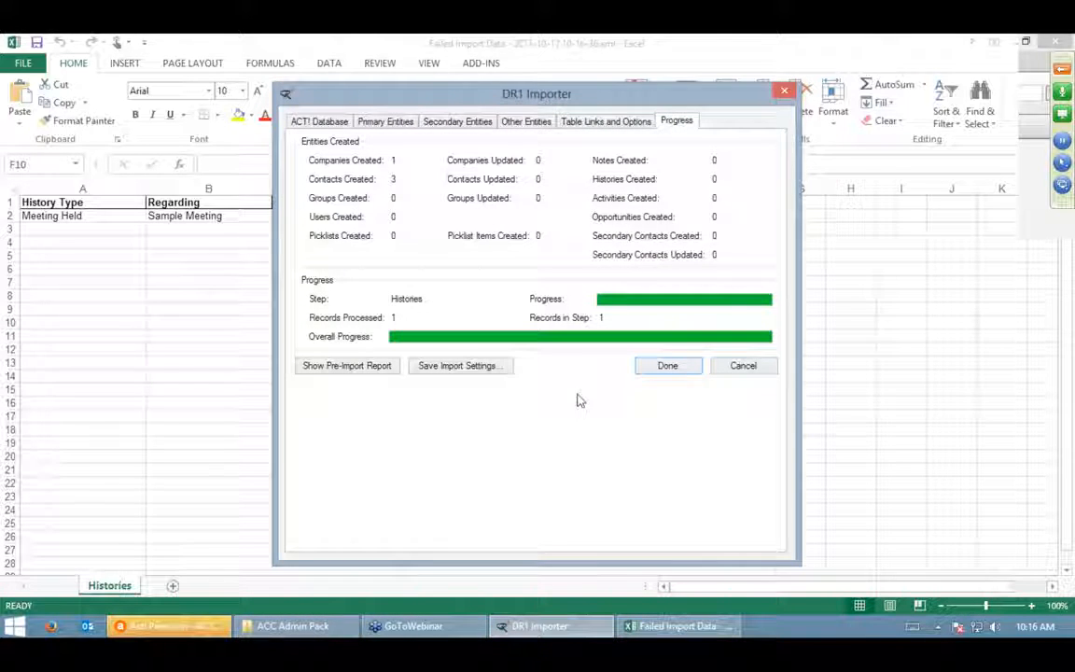
click(168, 630)
click(684, 203)
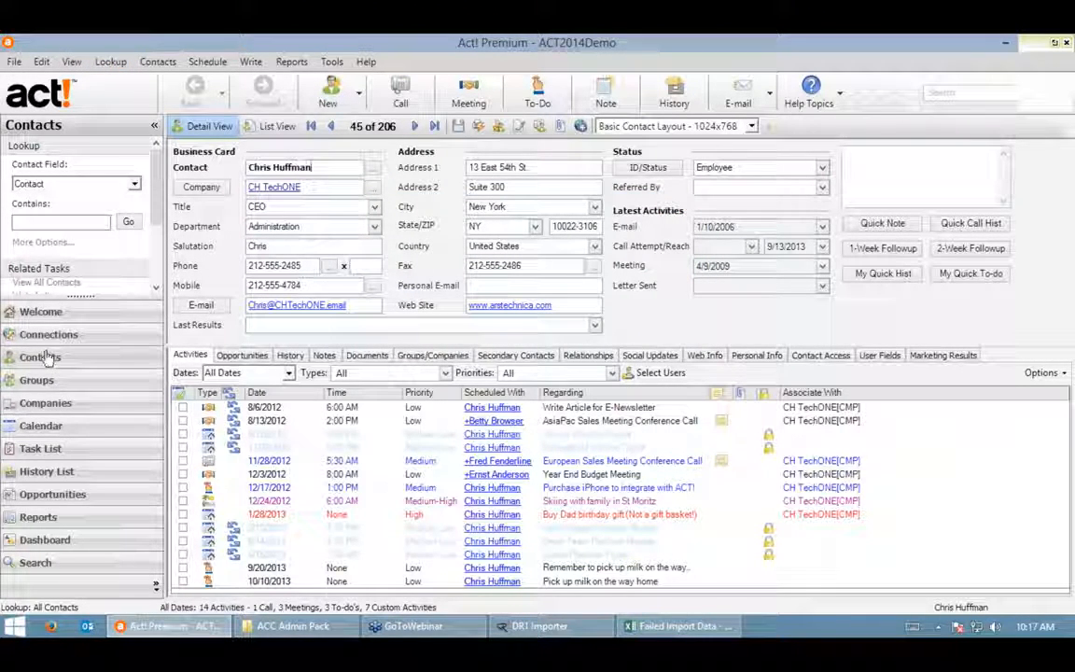
- Look up contacts by Company for 'DesignR1'
click(29, 186)
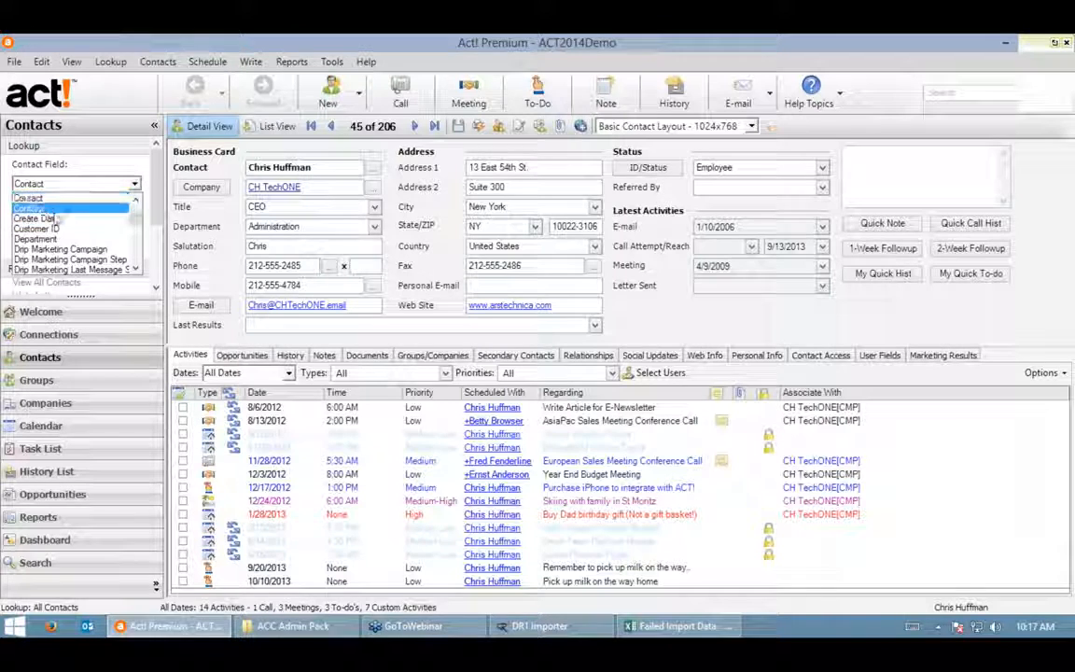
scroll(42, 233, up, 3)
scroll(41, 247, down, 2)
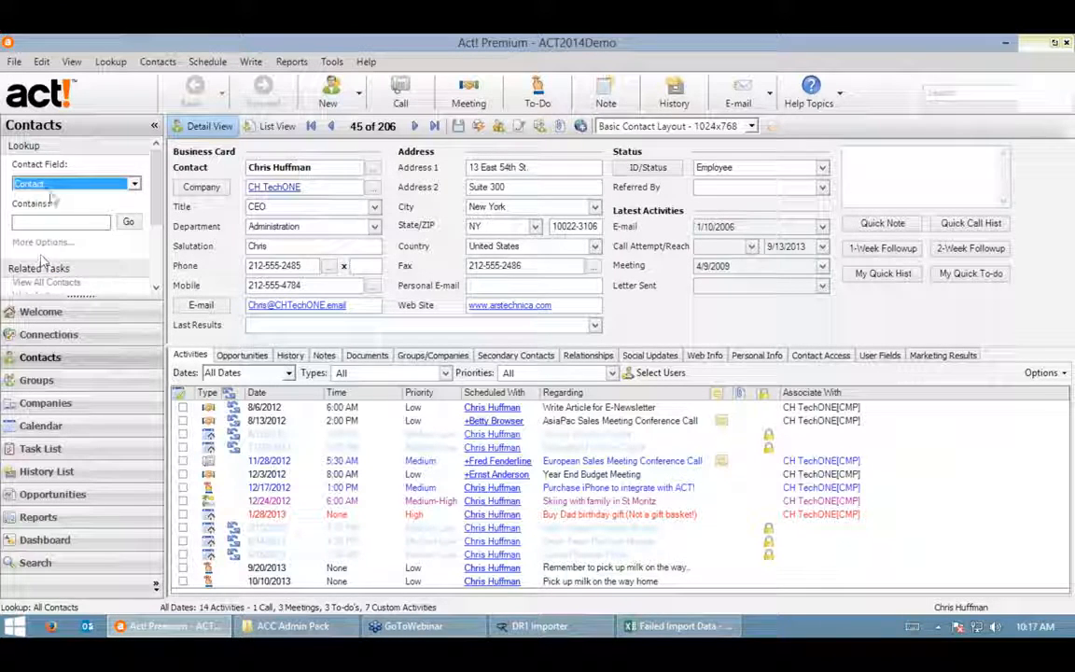
scroll(41, 245, up, 1)
click(41, 220)
click(56, 222)
text(DesignR1)
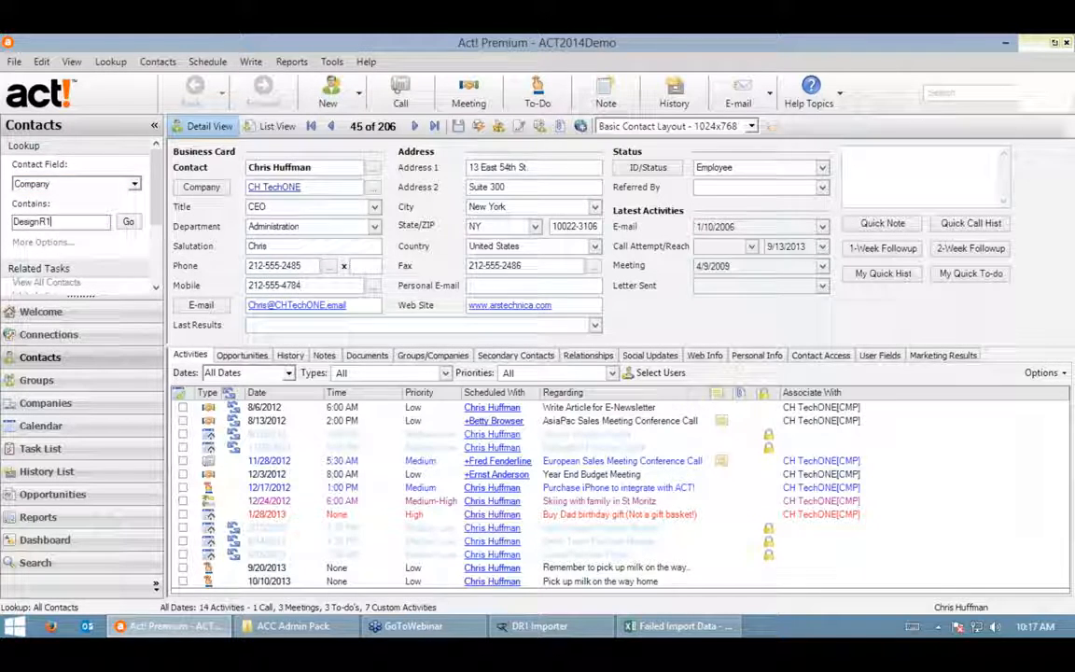
key(Return)
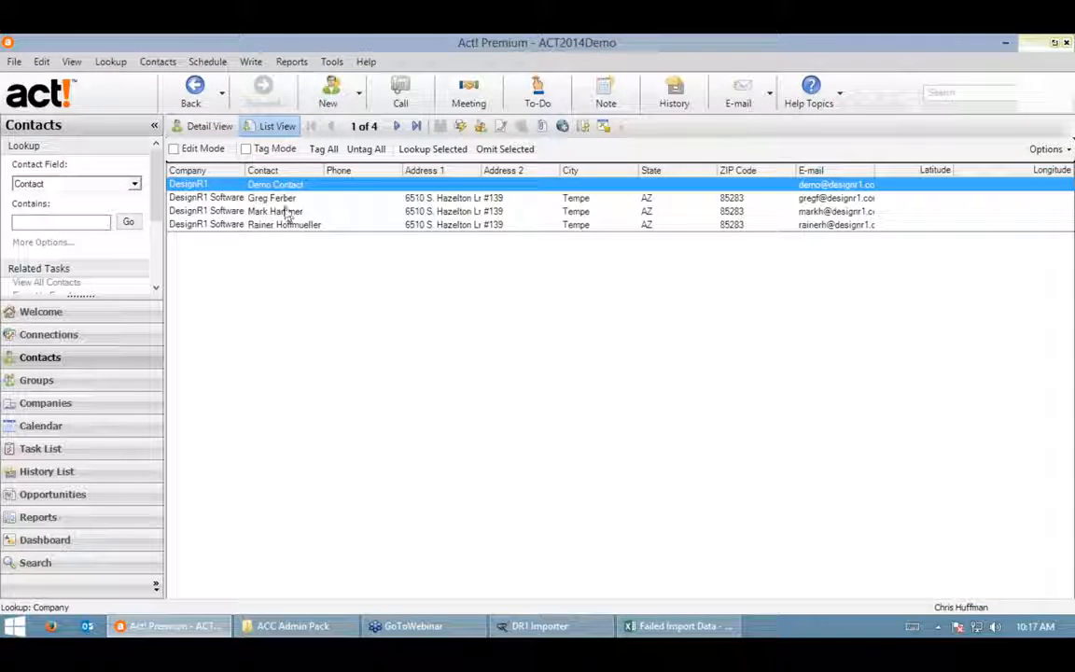
- Link the failed row's contact to the DesignR1 Software company, save, and return to Excel
double_click(283, 200)
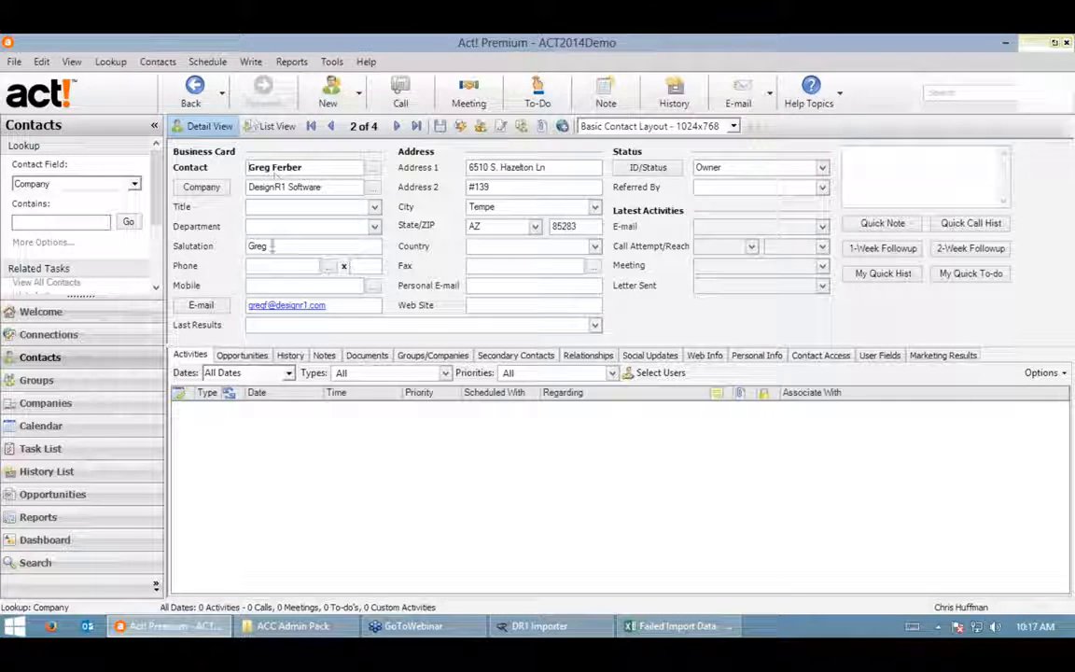
click(272, 126)
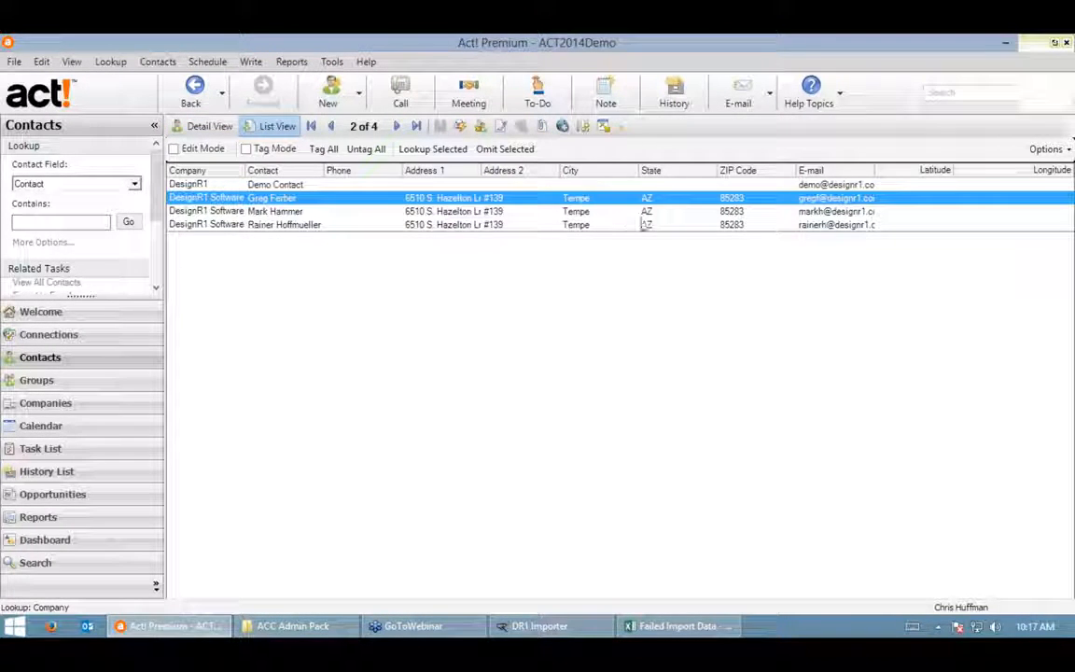
double_click(278, 200)
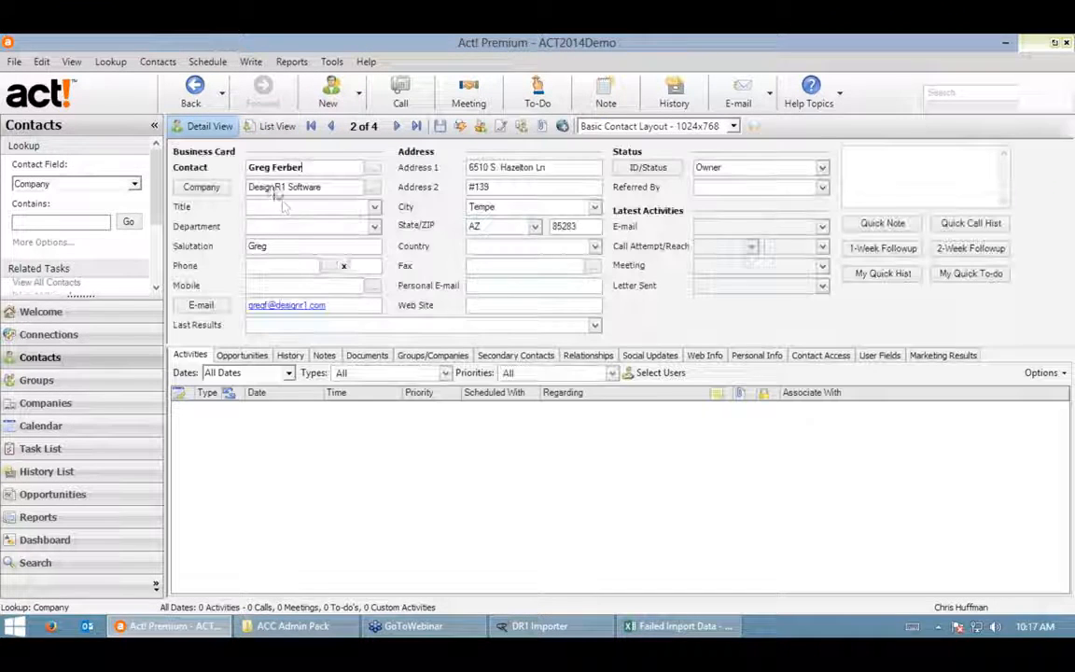
click(373, 187)
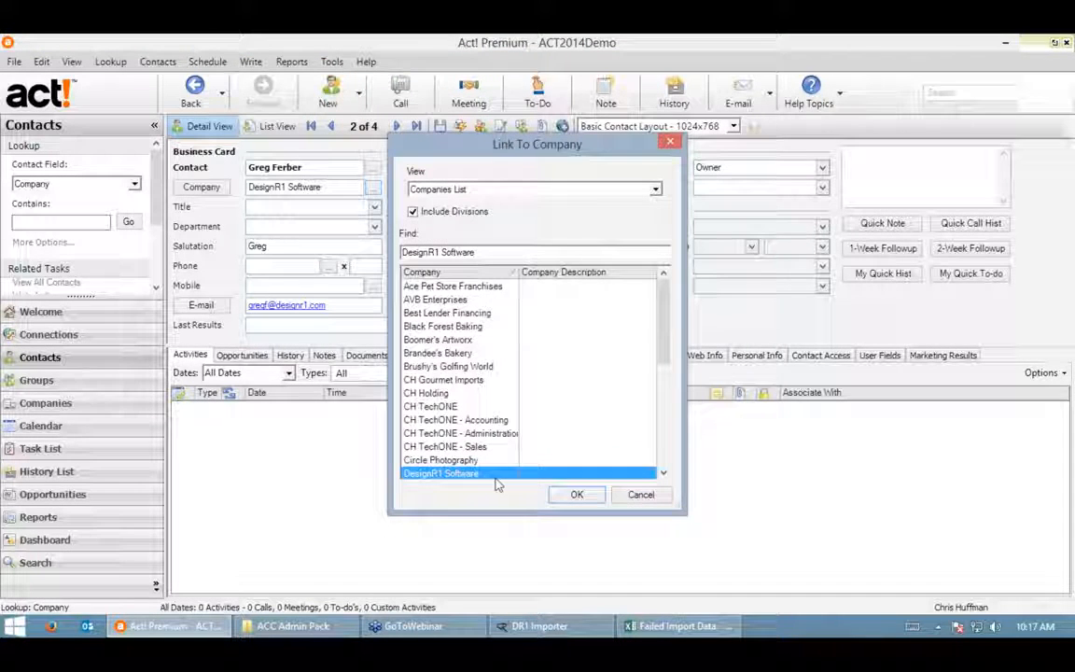
click(575, 494)
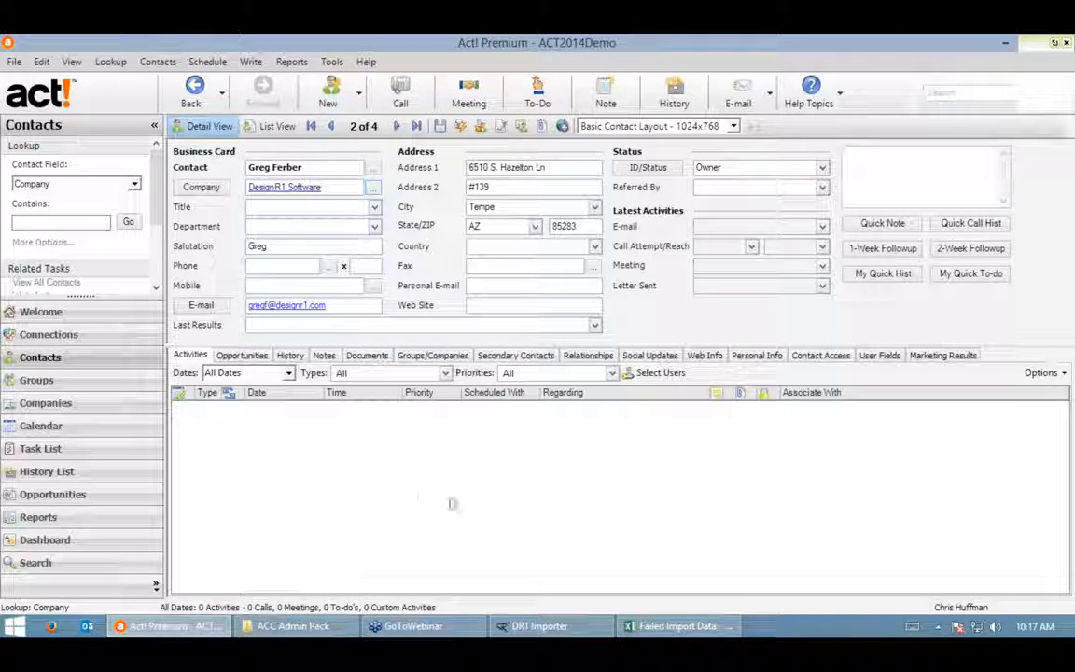
click(440, 126)
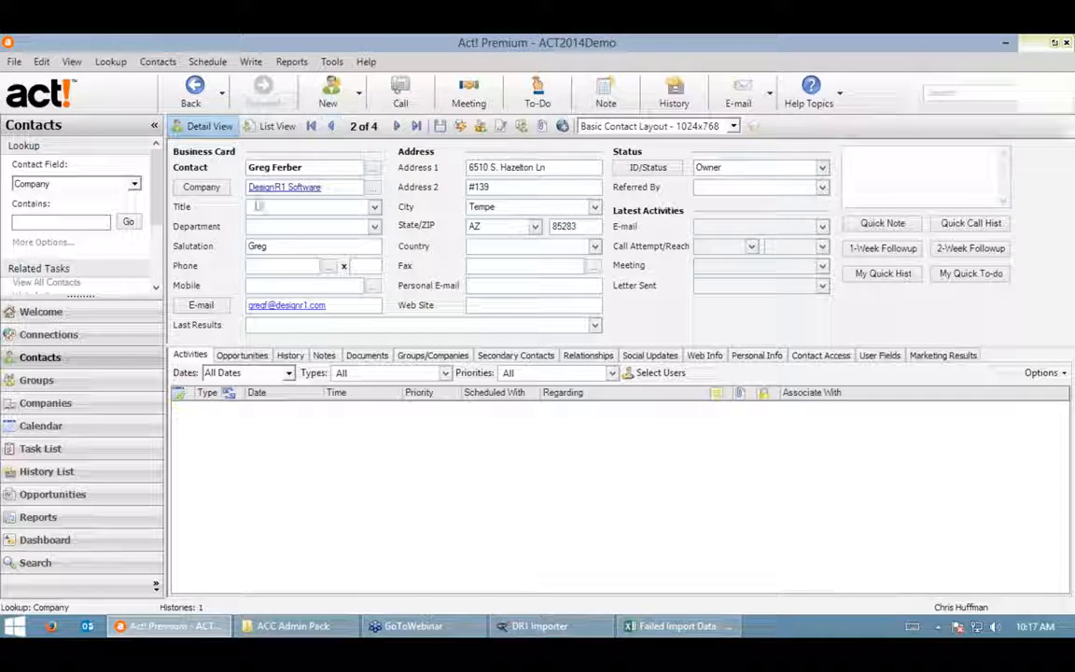
click(678, 626)
- Close the finished import with Done and relaunch DR1Importer.exe from the ACC Admin Pack folder
click(659, 475)
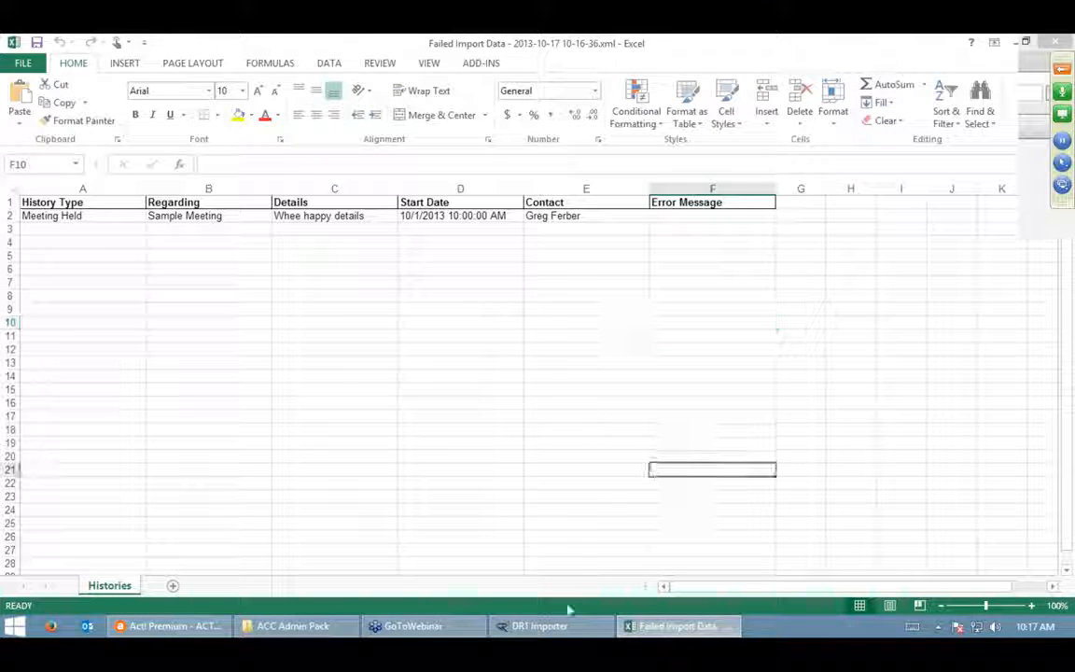
click(536, 626)
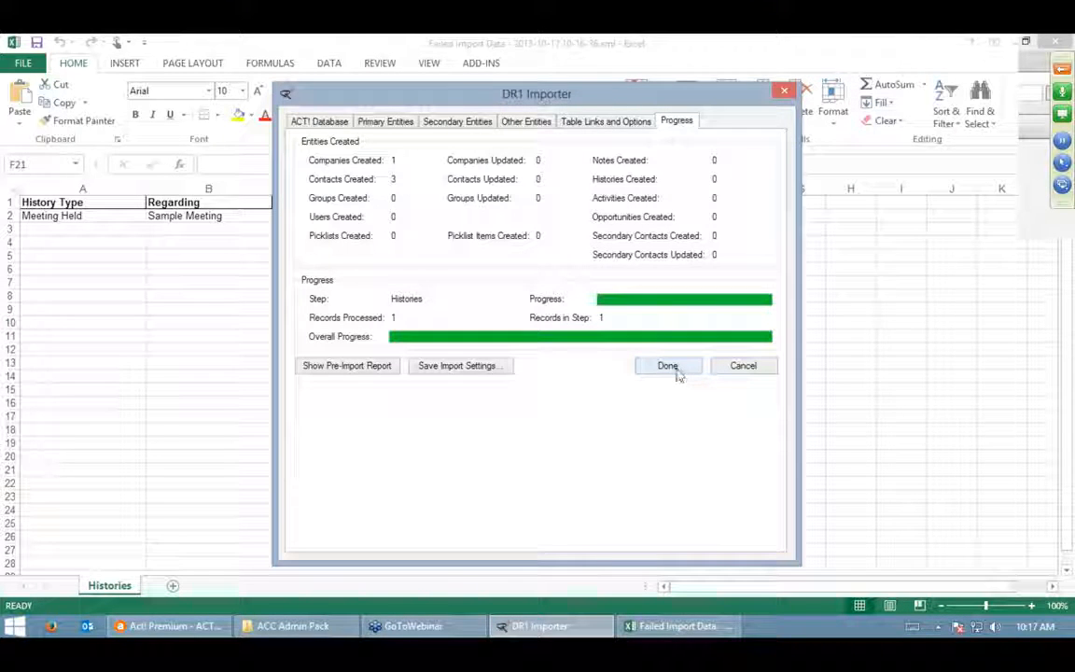
click(667, 365)
click(292, 626)
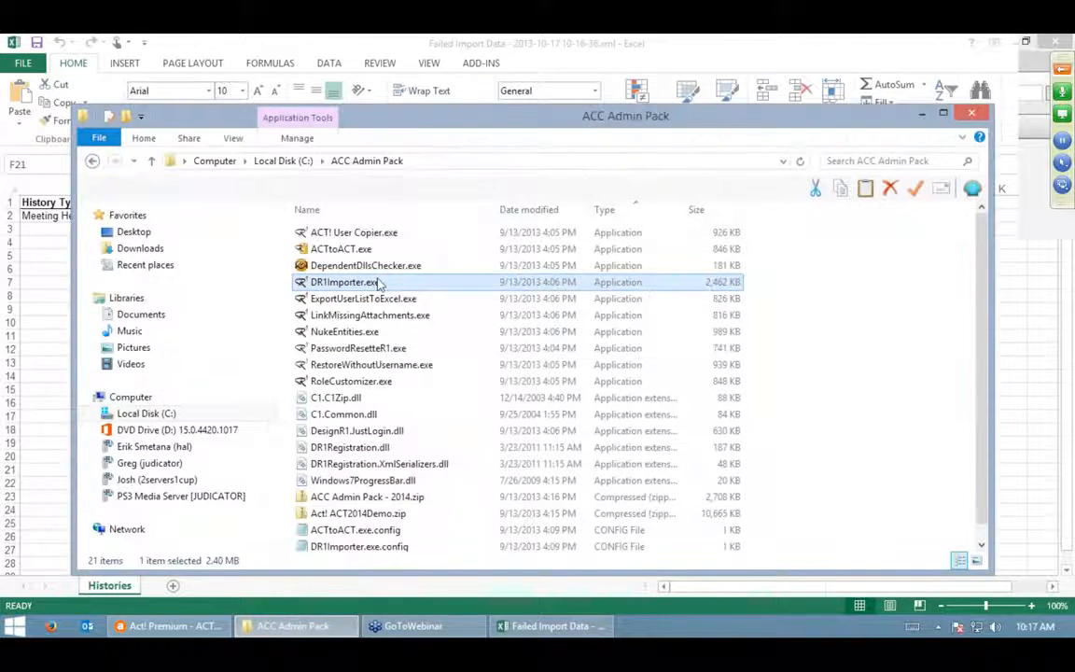
double_click(467, 365)
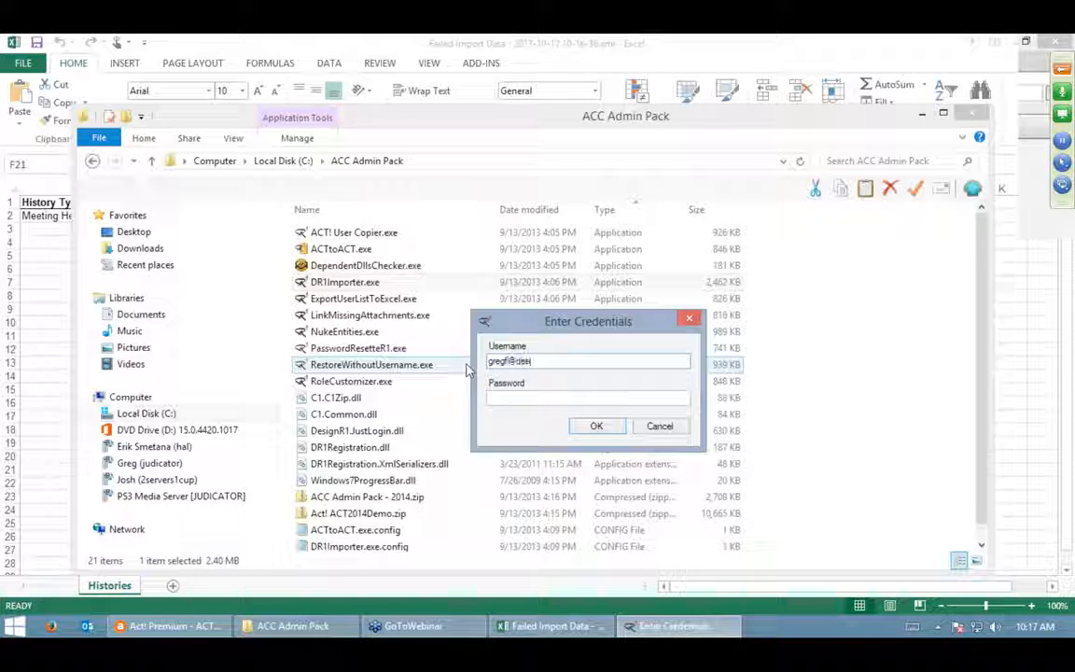
- Sign in to DR1 Importer by entering the account password
key(Tab)
text(••)
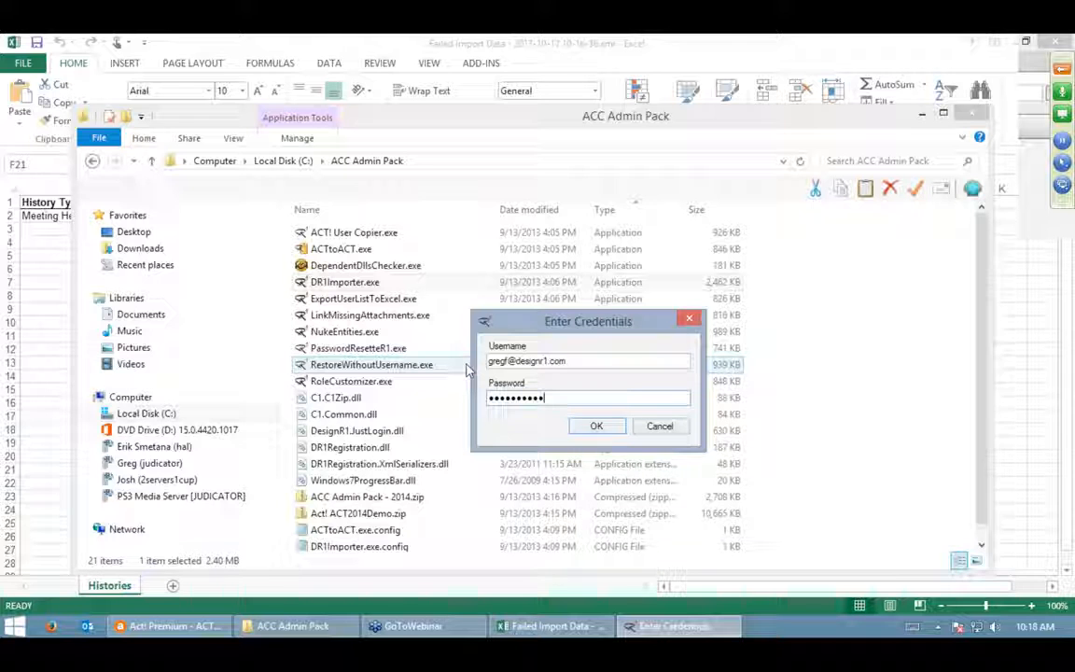
key(Return)
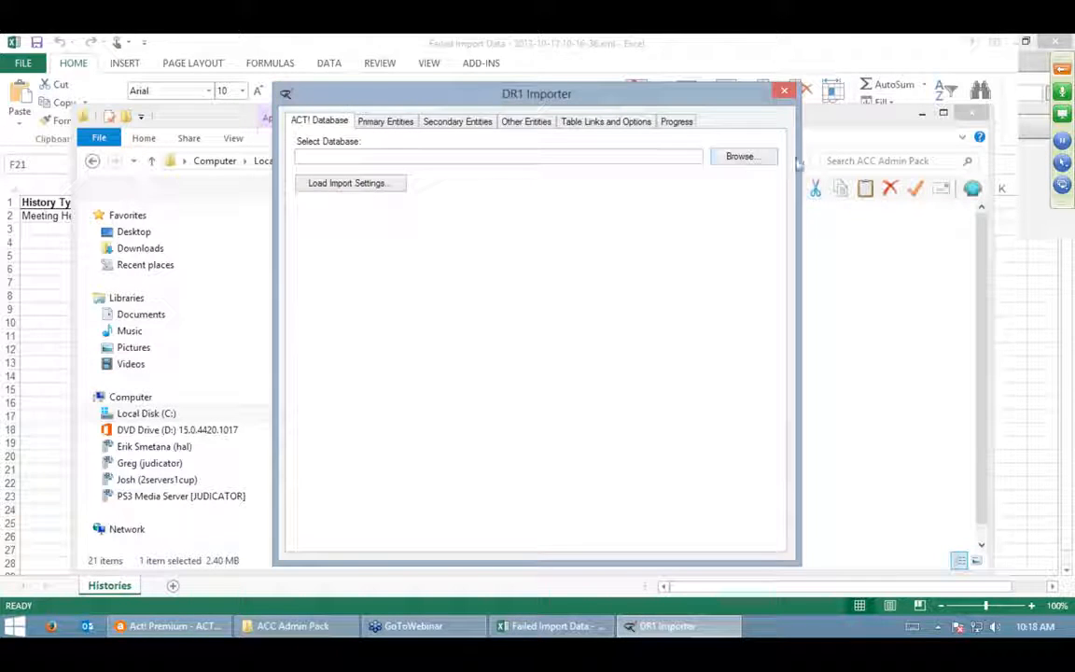
- Connect to ACT2014Demo.PAD as the target, logging on with the Act! user name
click(743, 155)
click(494, 395)
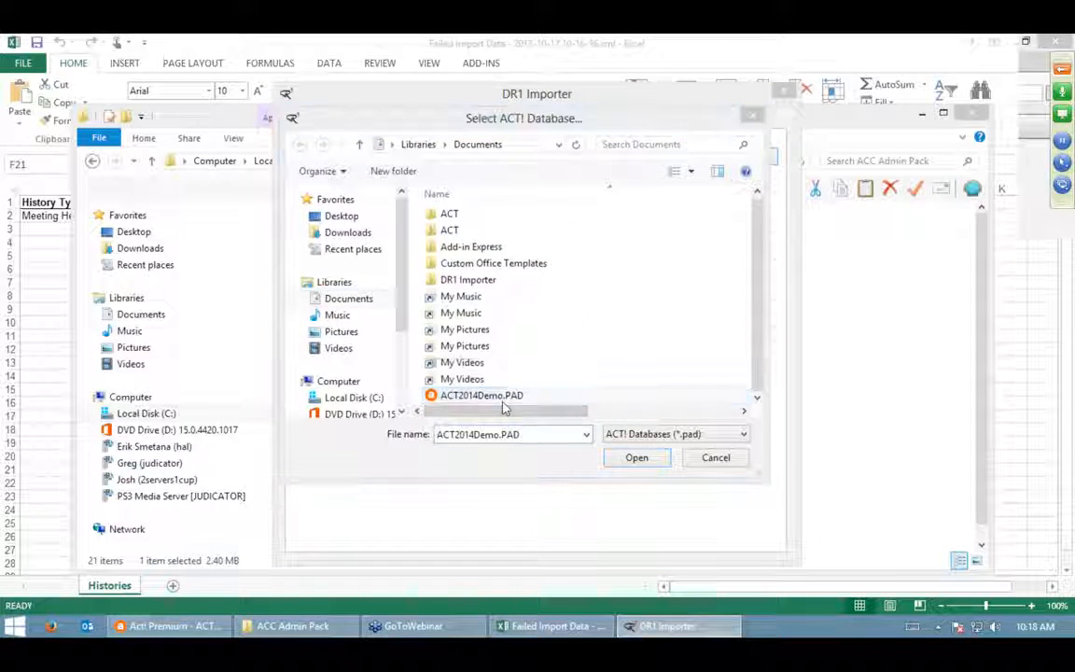
double_click(503, 402)
text(Chris Huffman)
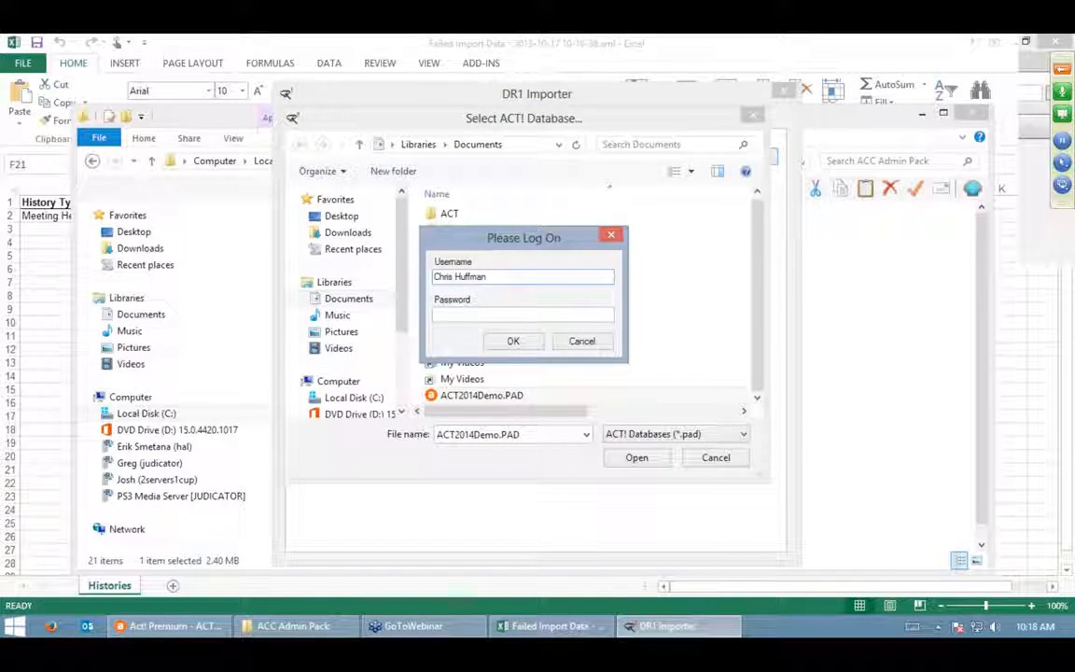
key(Return)
- Set the history source to the Histories sheet of Test Import.xlsx
click(439, 125)
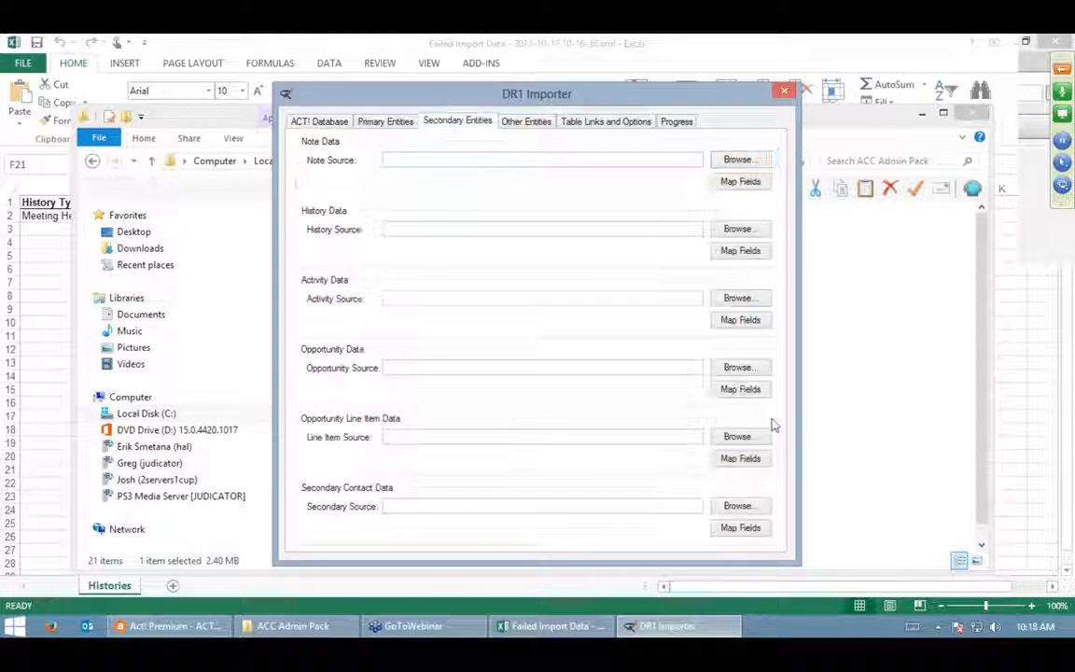
click(746, 233)
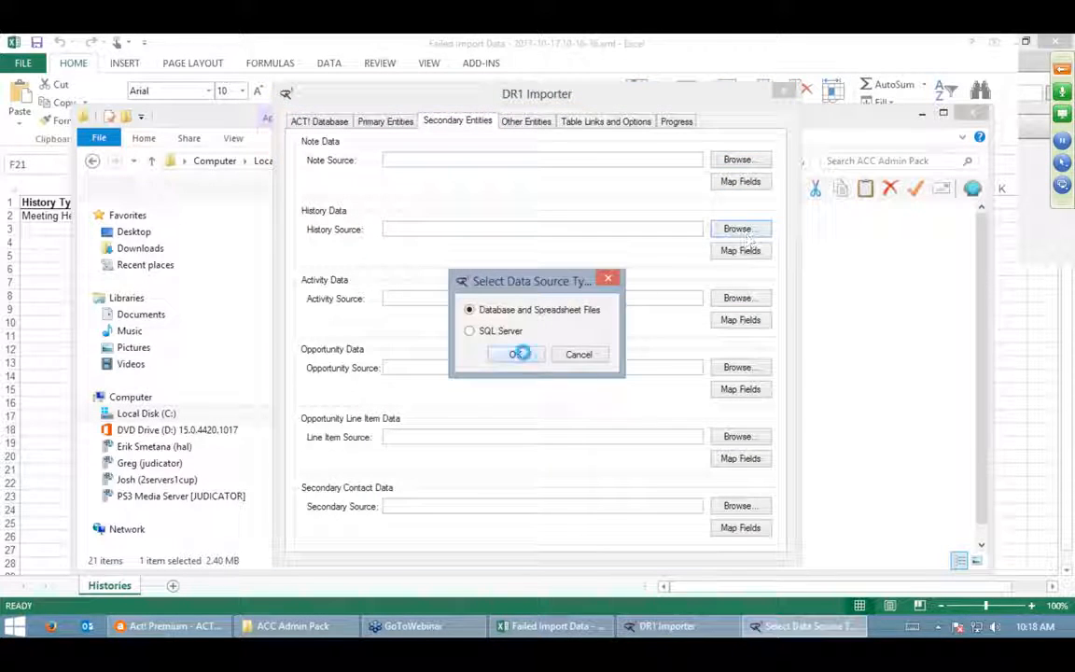
click(515, 353)
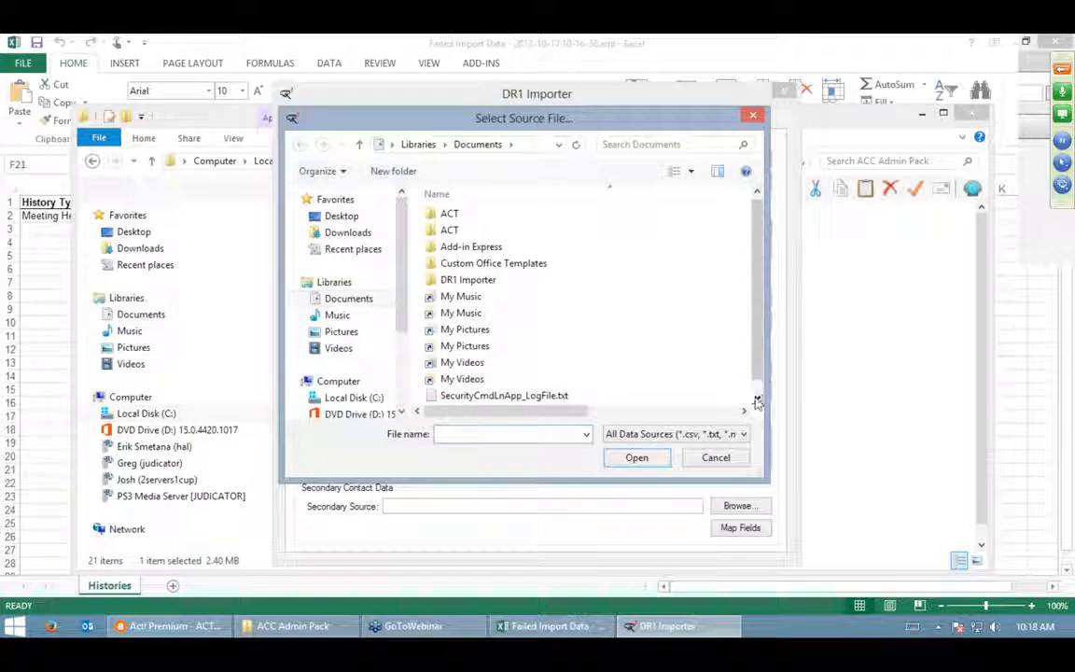
click(758, 399)
click(491, 397)
double_click(485, 399)
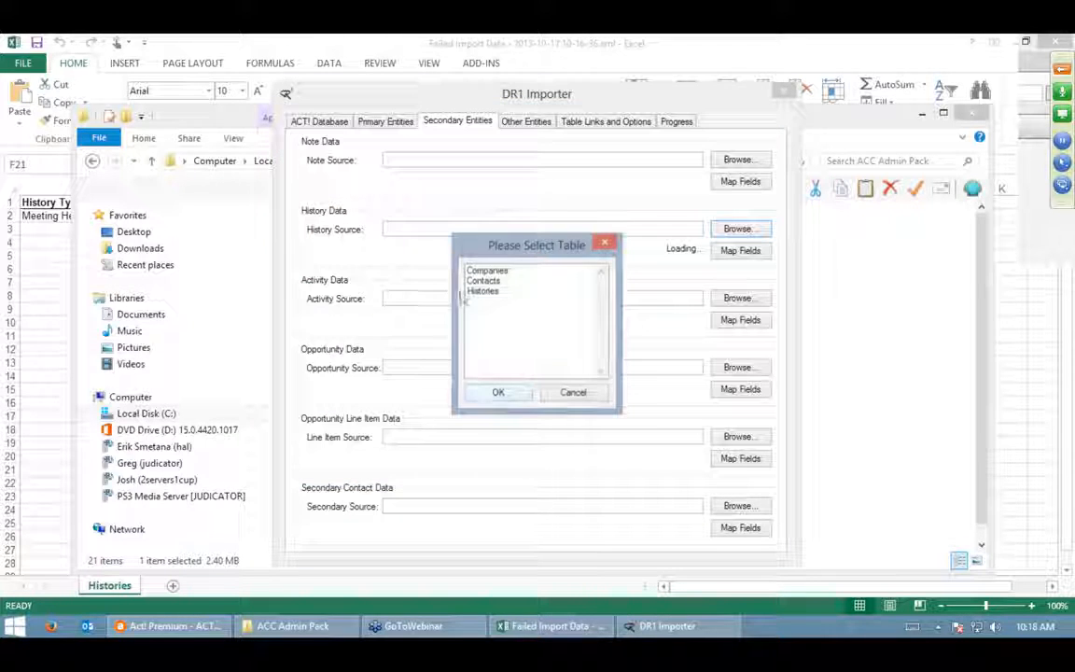
click(501, 292)
click(498, 393)
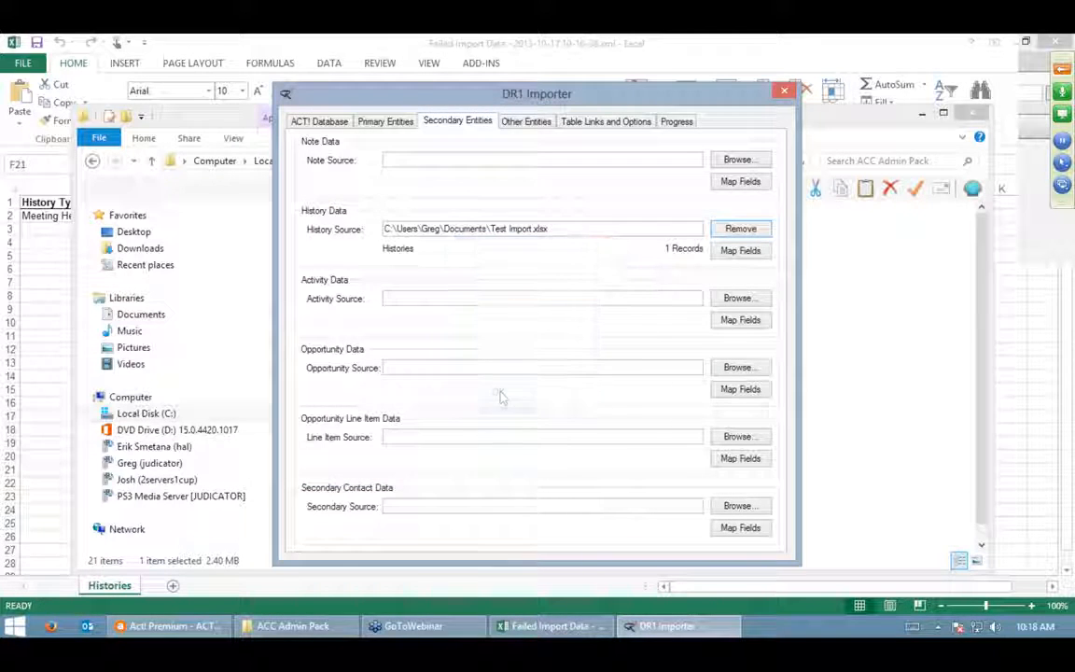
- Map the first row's Start Date column to the Act! End Date field and confirm the mapping
click(746, 250)
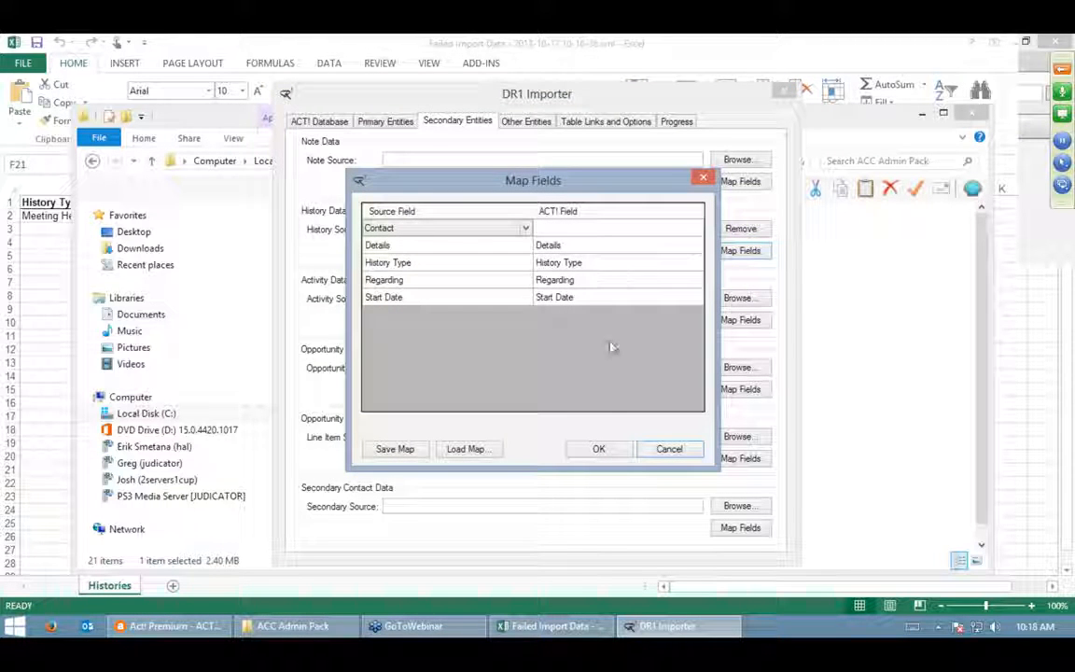
click(657, 229)
click(696, 228)
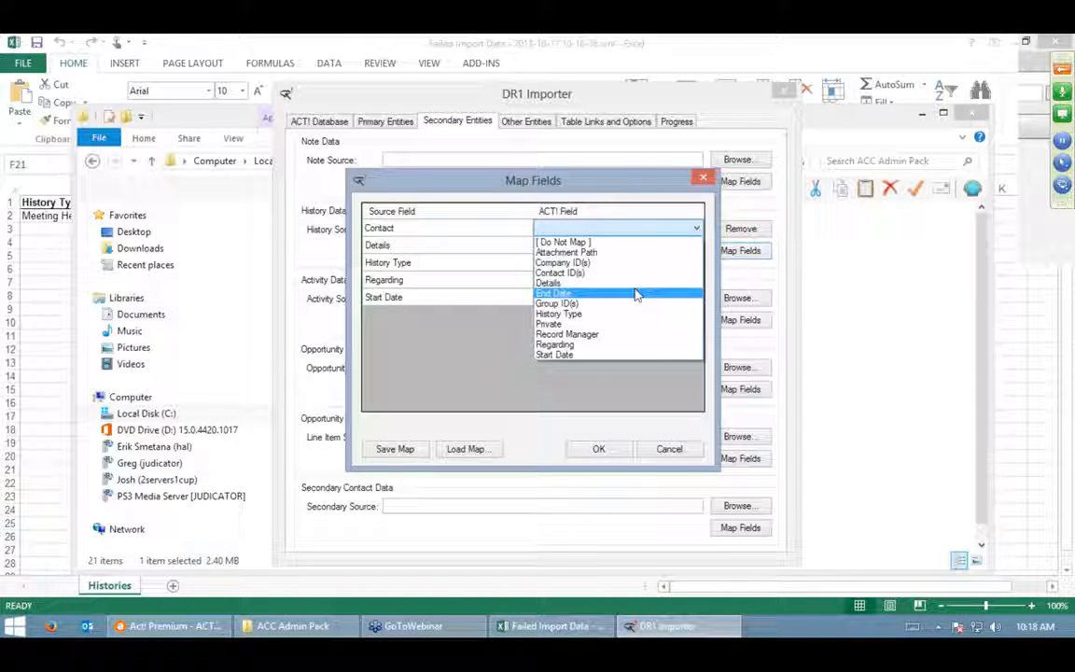
click(588, 394)
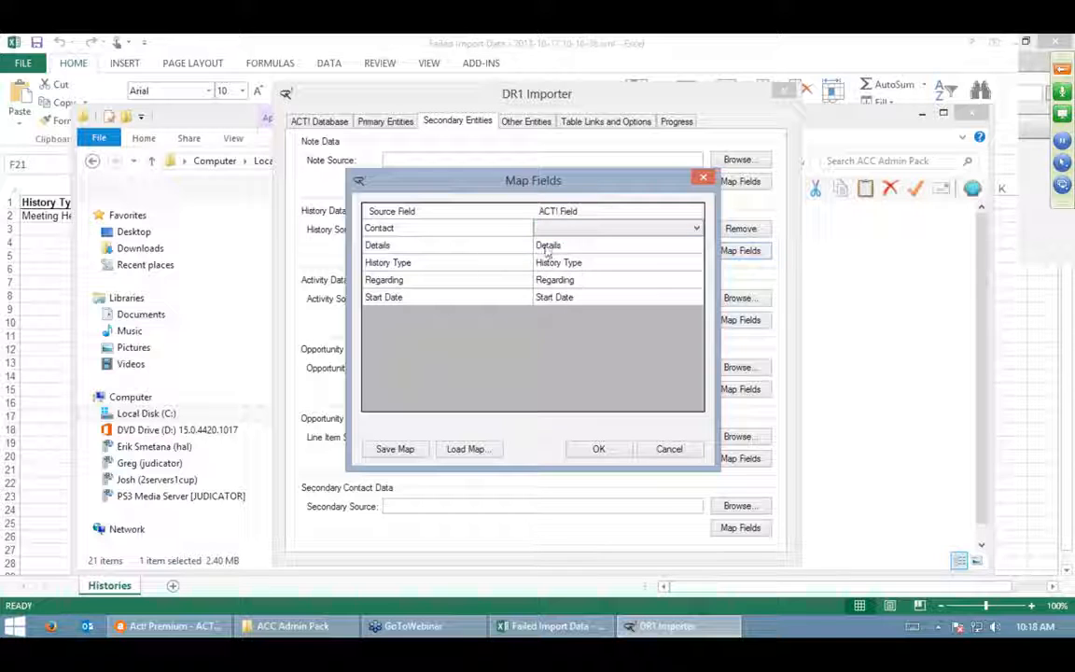
click(508, 228)
click(525, 228)
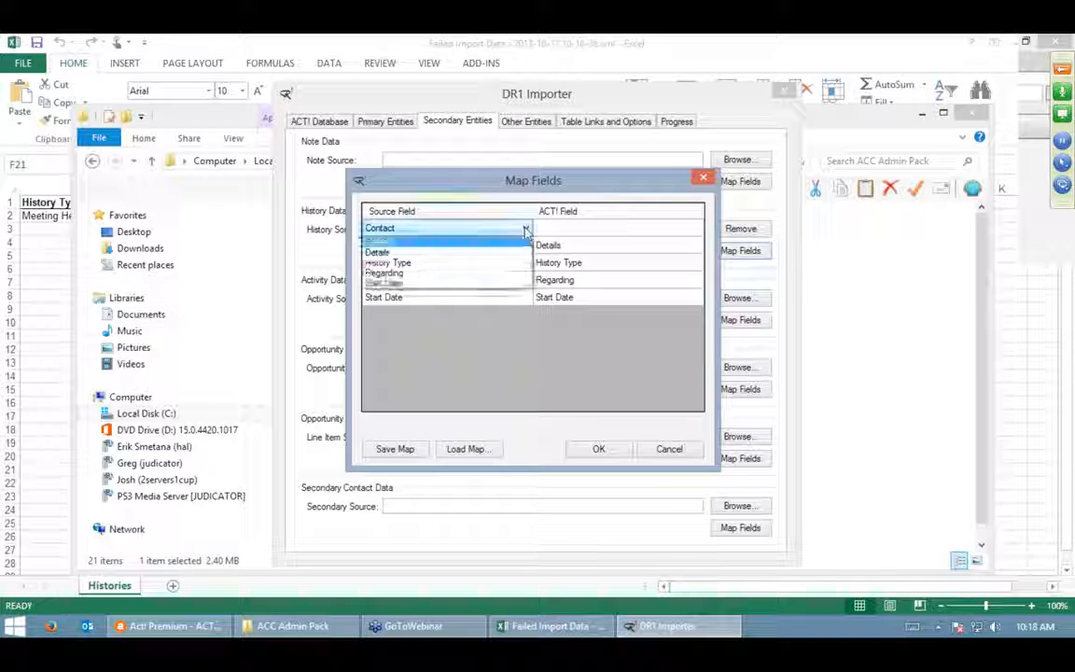
click(457, 282)
click(696, 230)
click(696, 231)
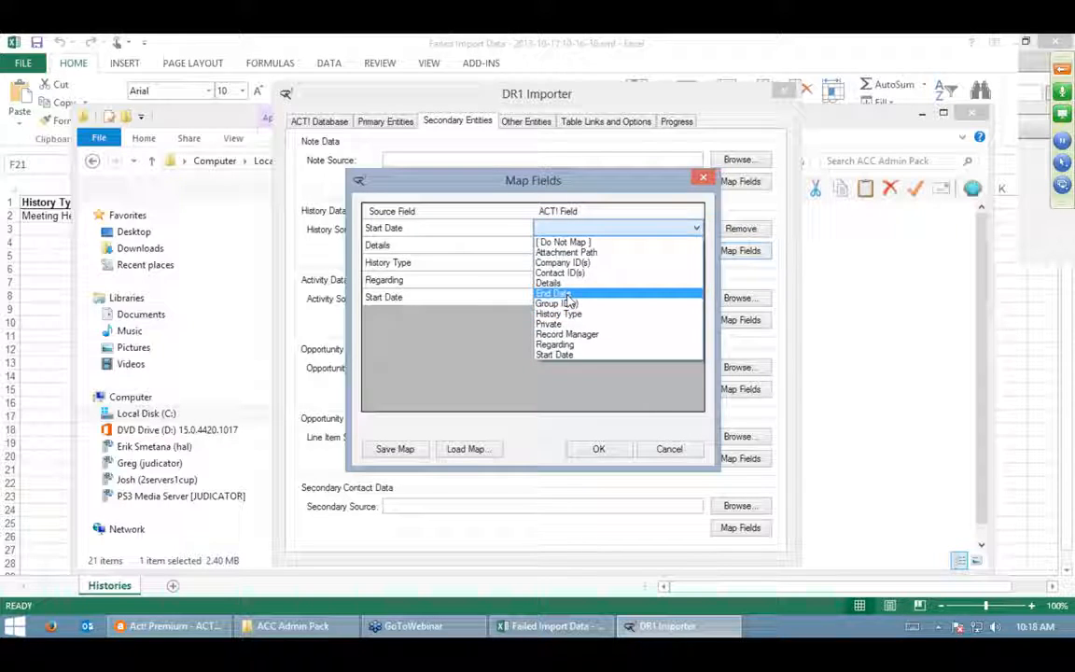
click(566, 295)
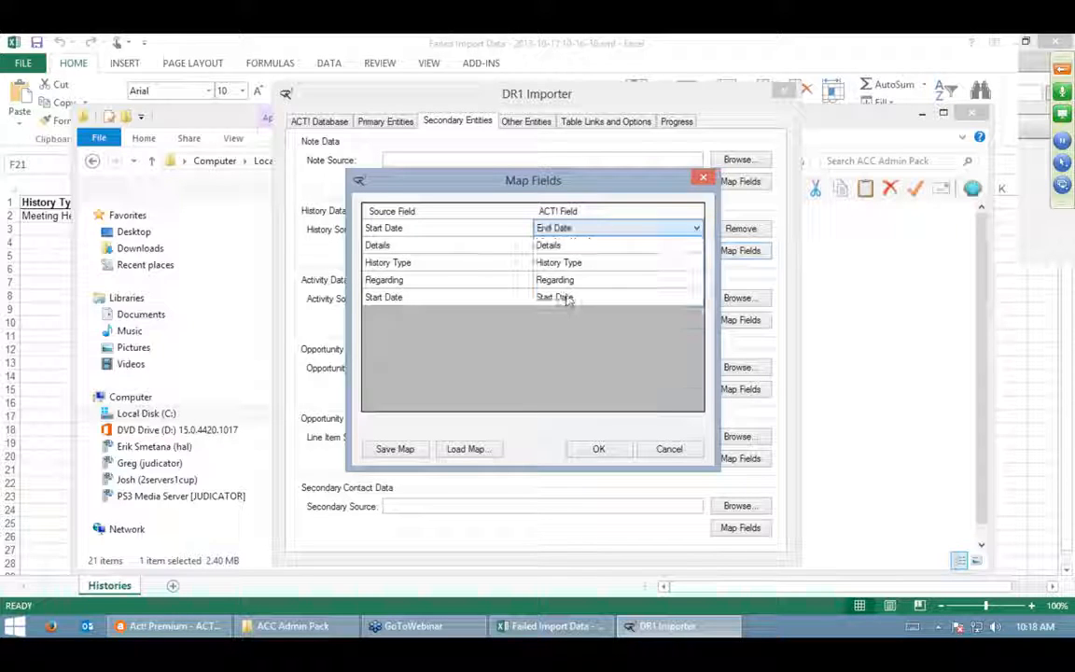
click(600, 449)
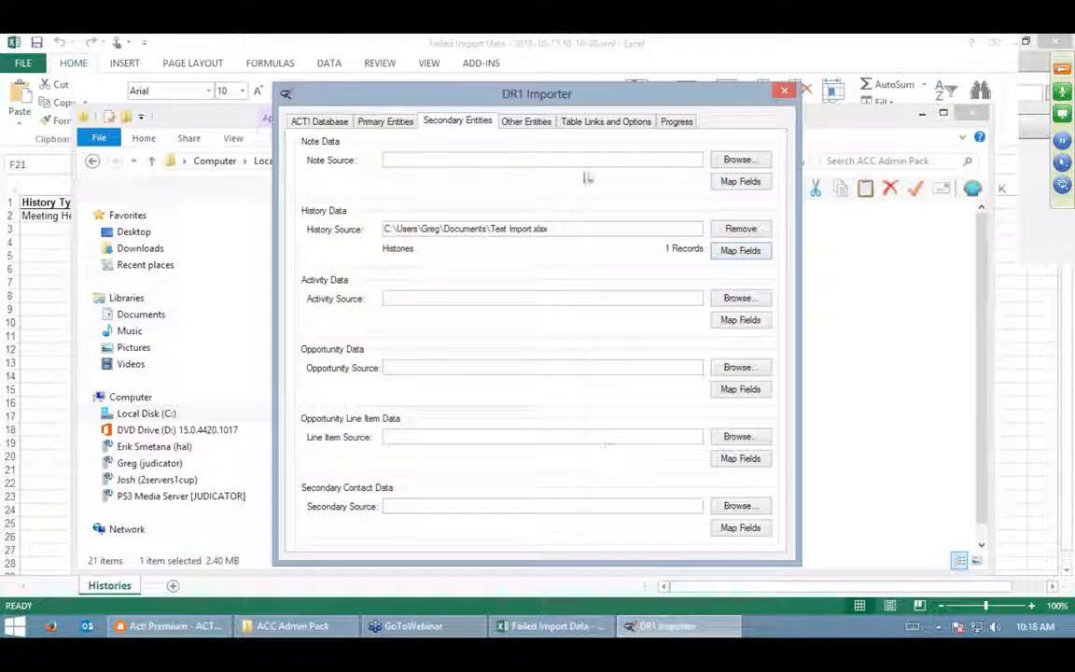
click(606, 121)
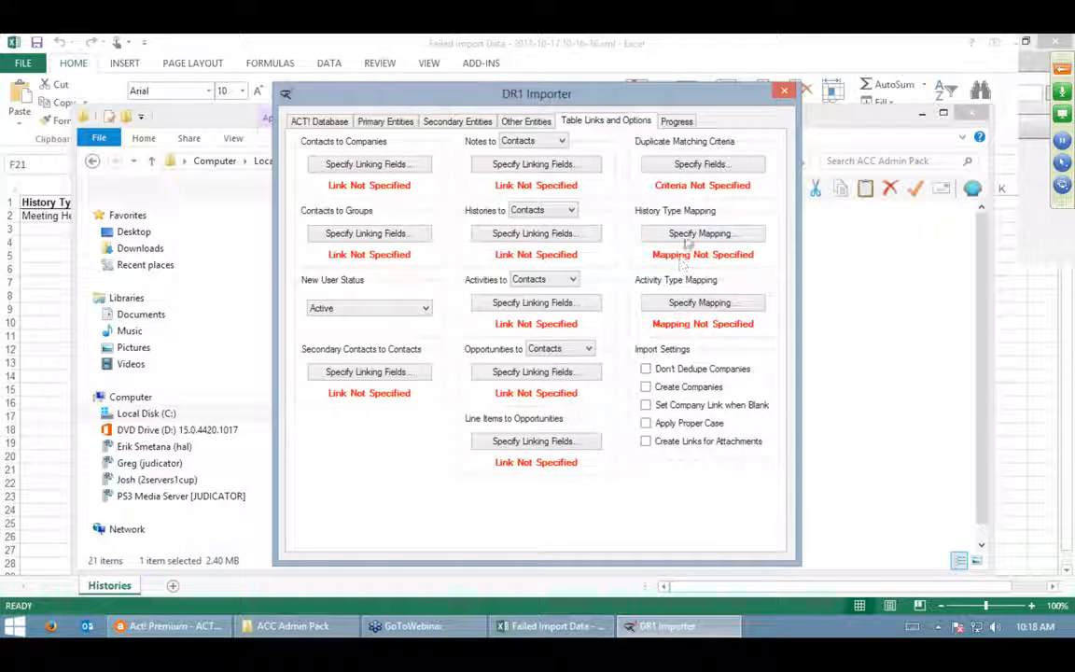
- Accept the Meeting Held history type mapping and keep histories linked to Contacts
click(695, 234)
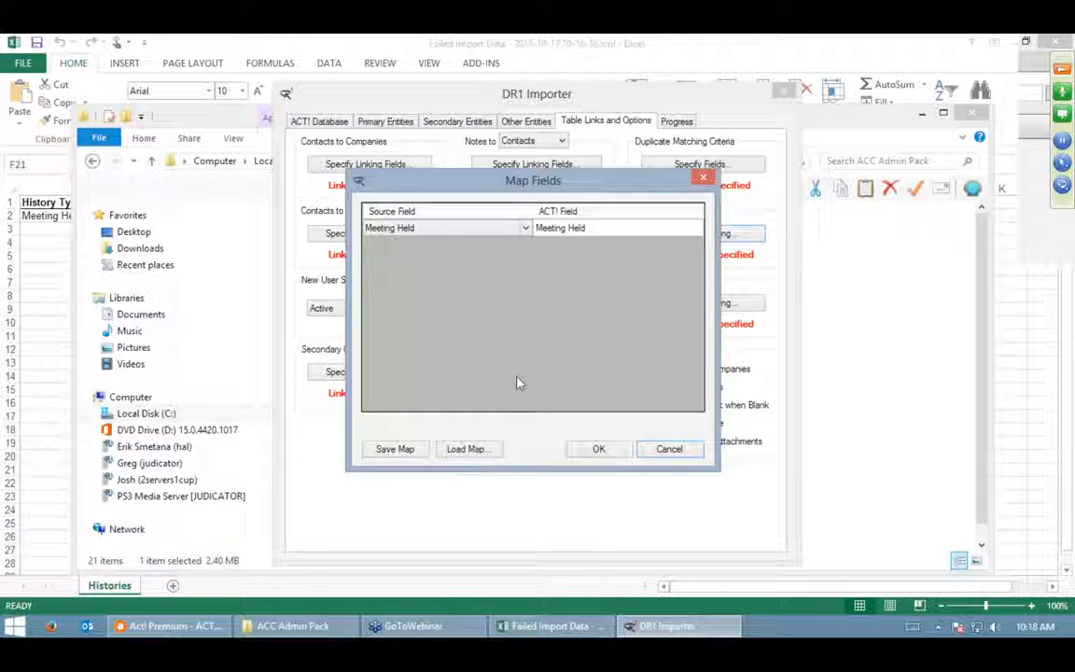
click(598, 449)
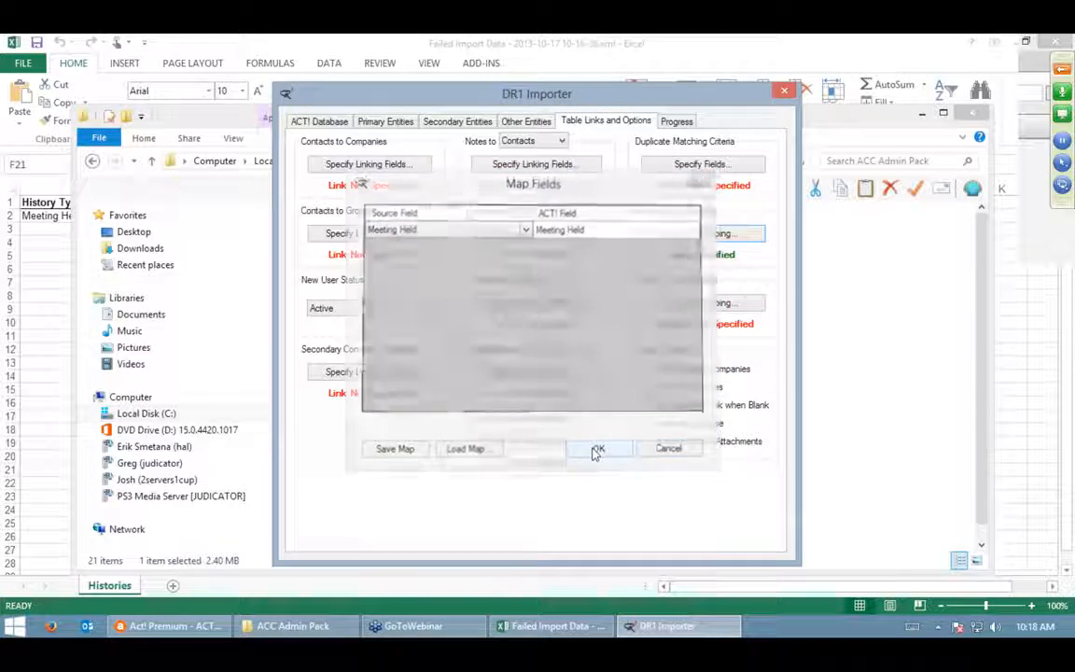
click(542, 233)
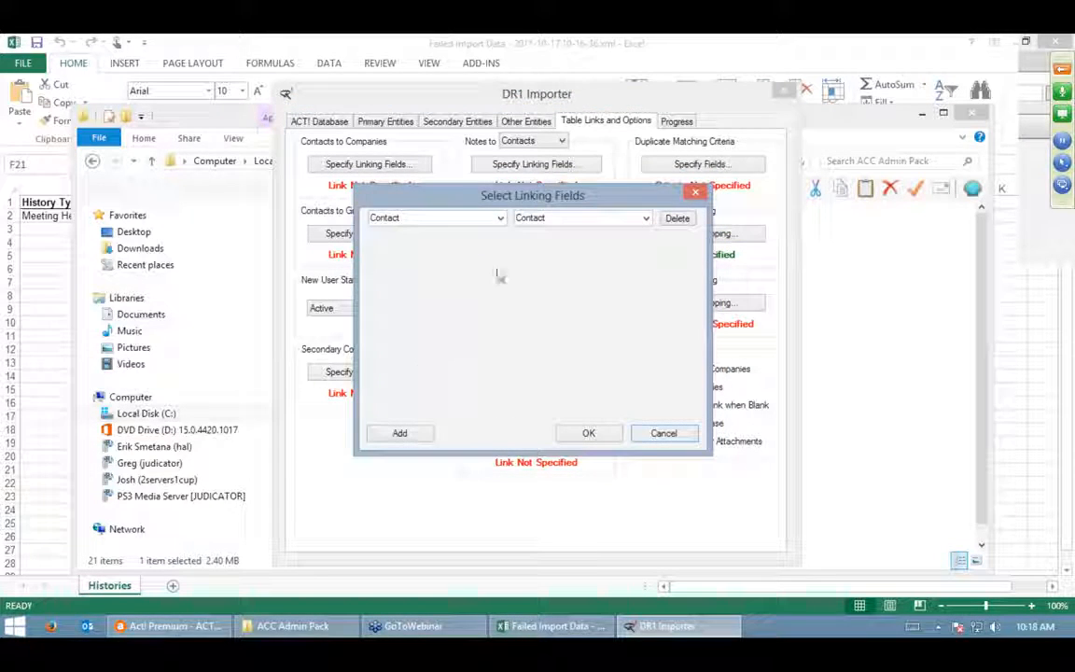
click(588, 433)
click(570, 212)
click(561, 234)
click(561, 233)
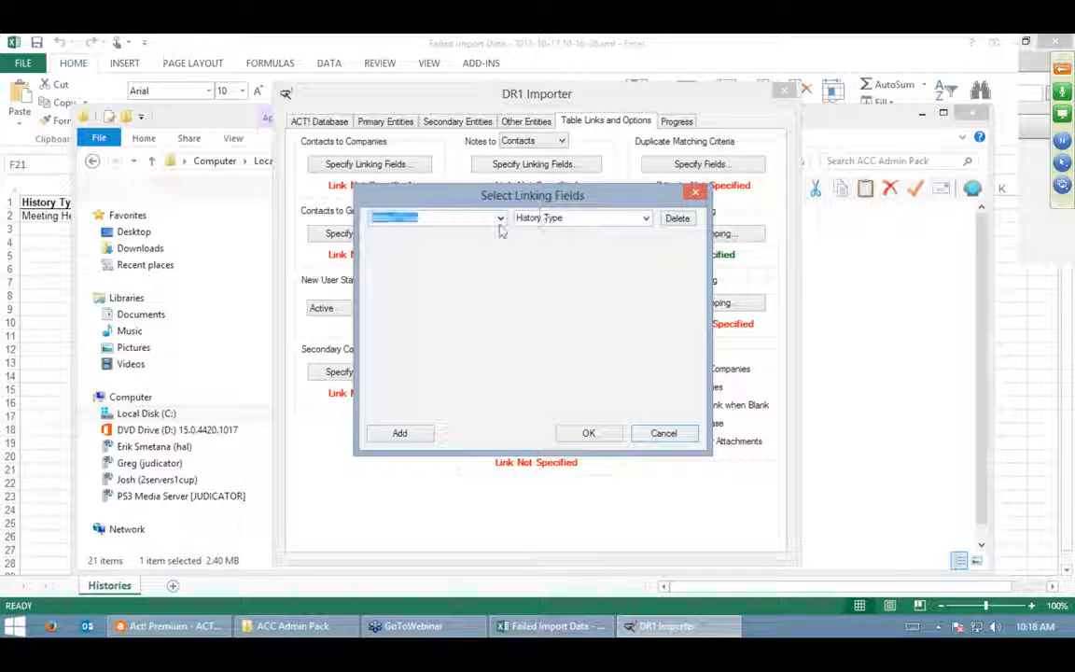
- Link histories to contacts with Contact as both linking fields and confirm the link
click(500, 218)
click(462, 230)
click(643, 218)
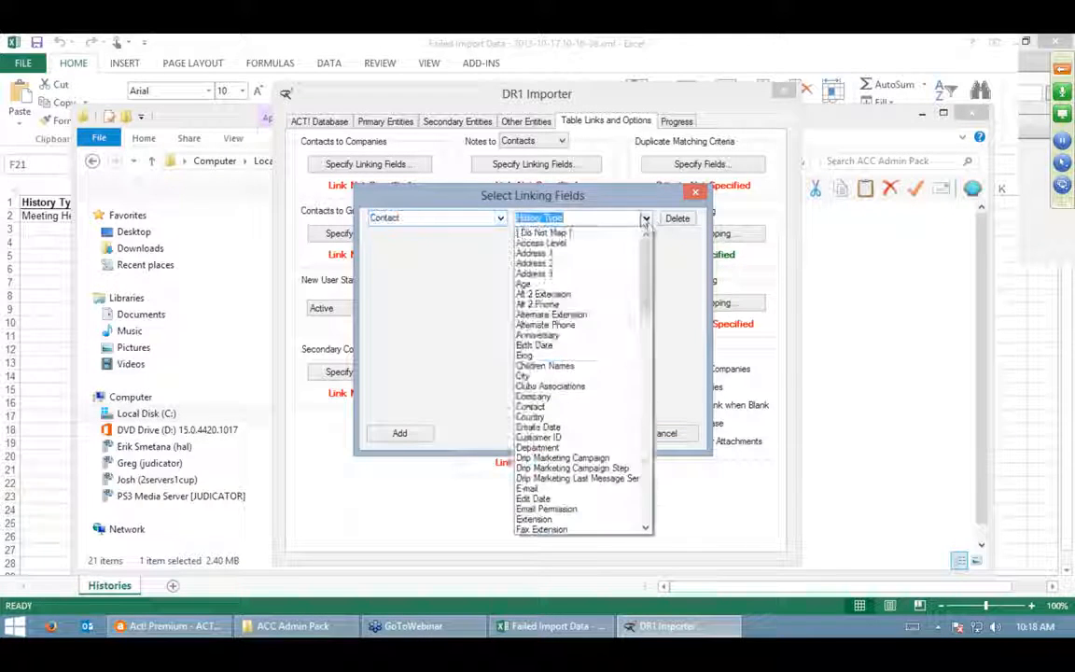
click(576, 408)
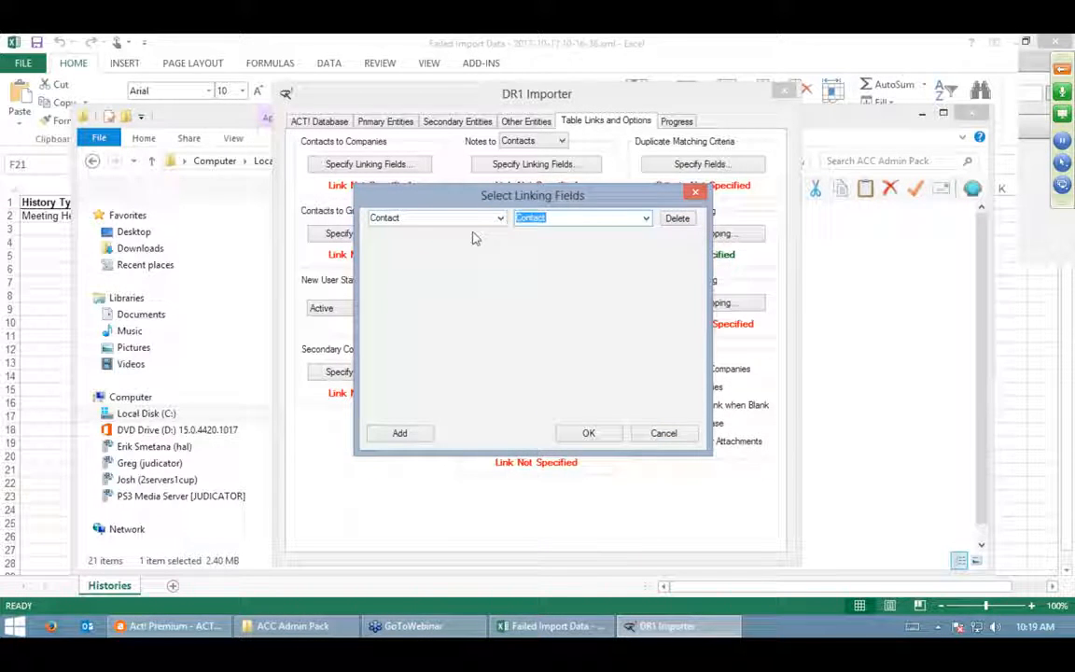
drag(463, 203, 466, 259)
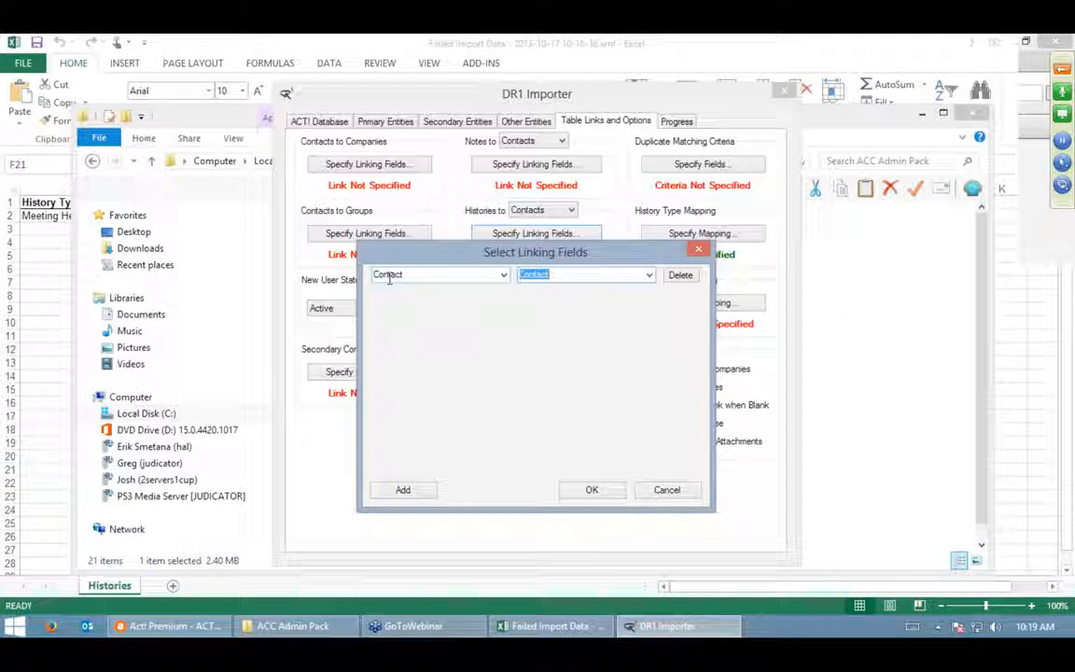
click(650, 276)
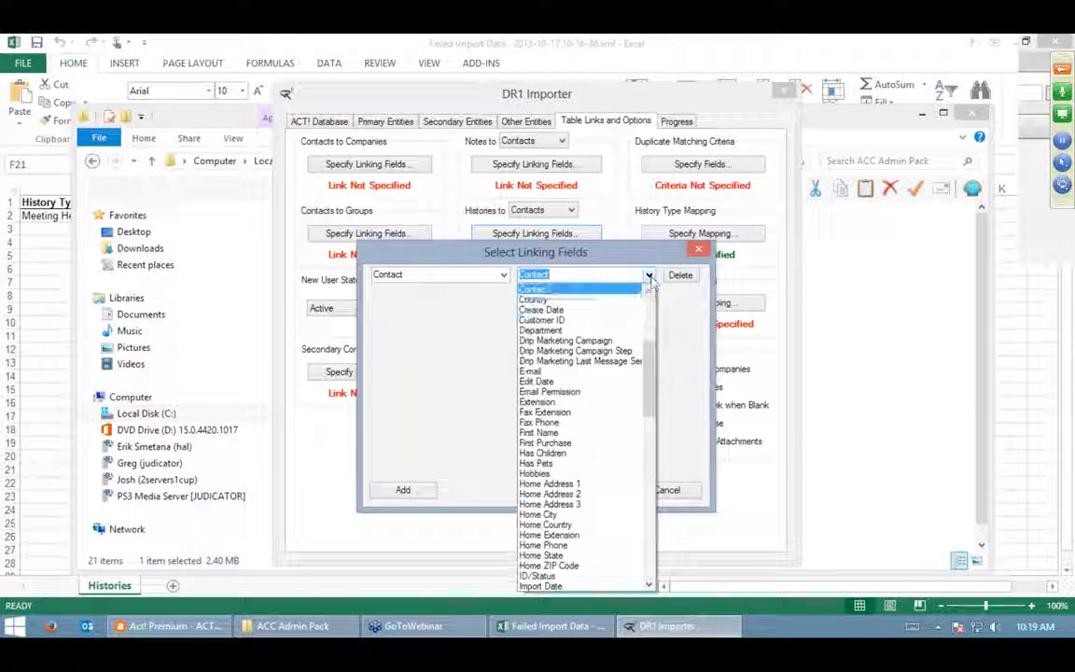
scroll(650, 366, down, 8)
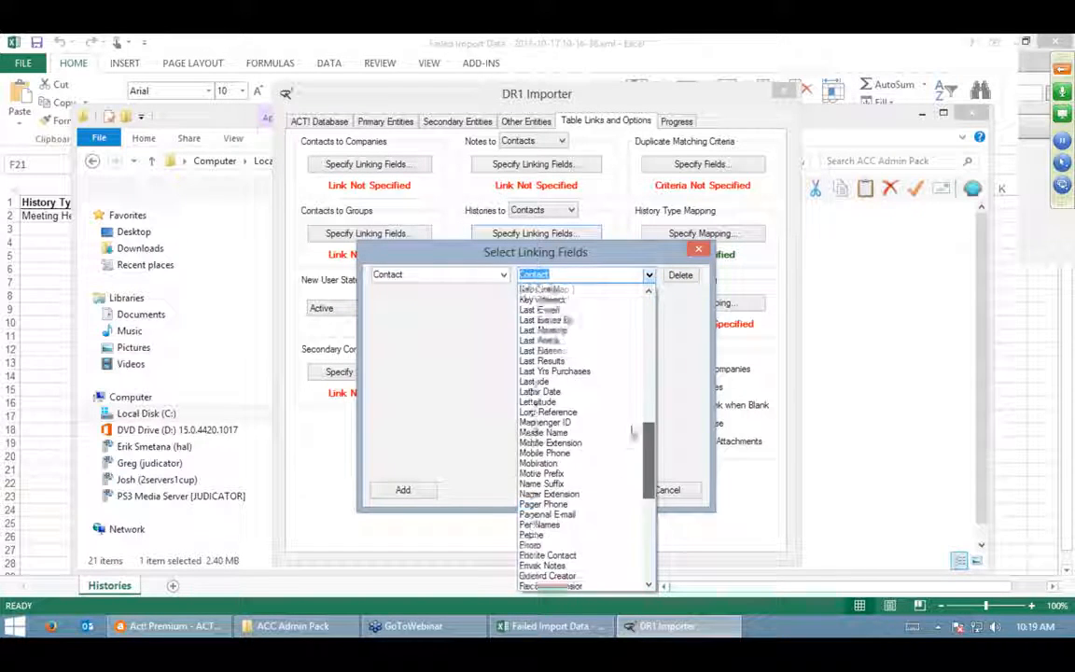
scroll(630, 432, up, 15)
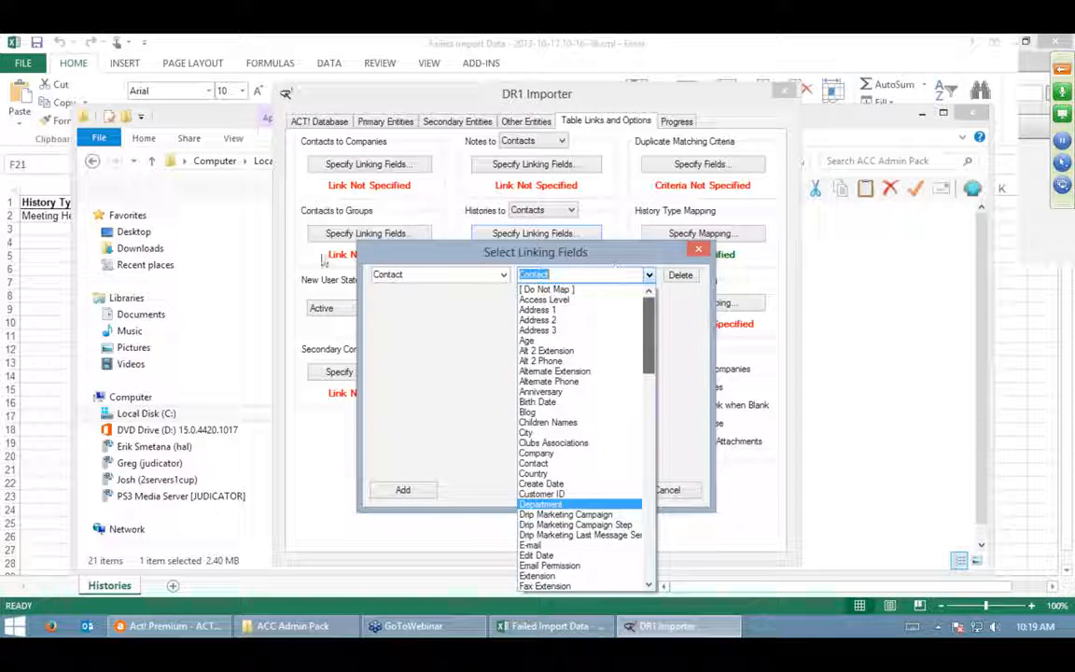
click(445, 339)
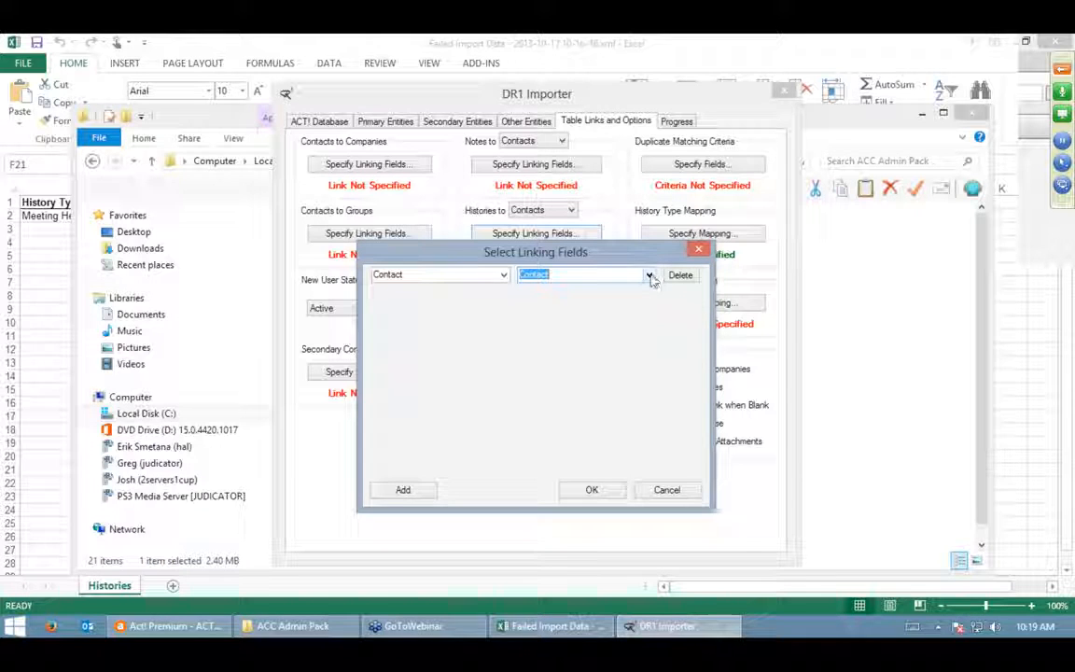
click(650, 280)
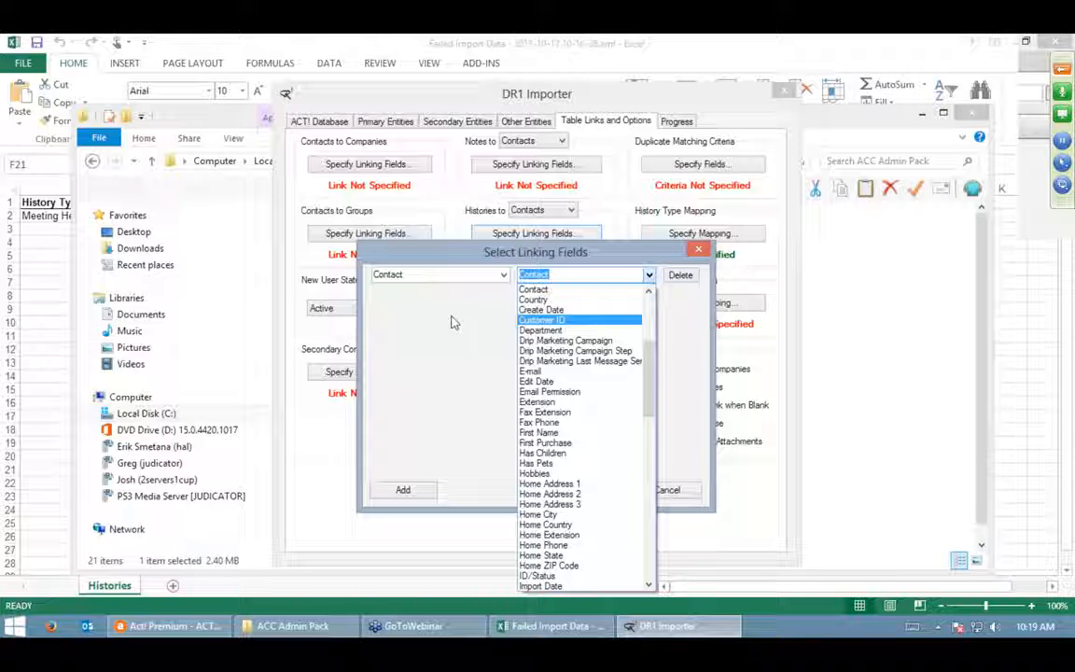
click(705, 308)
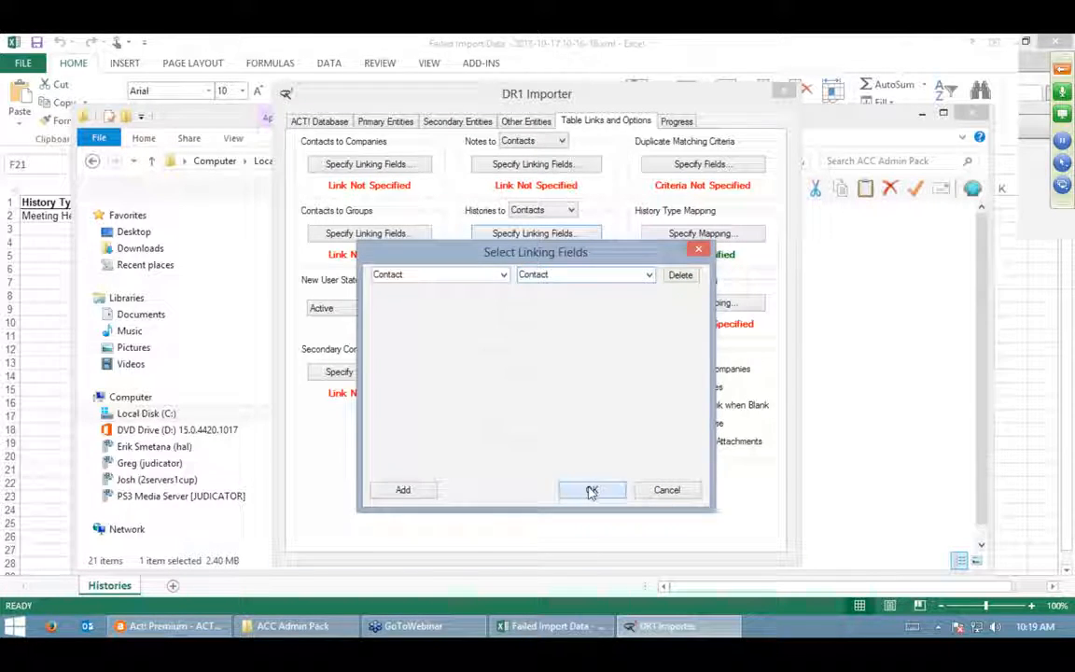
click(589, 489)
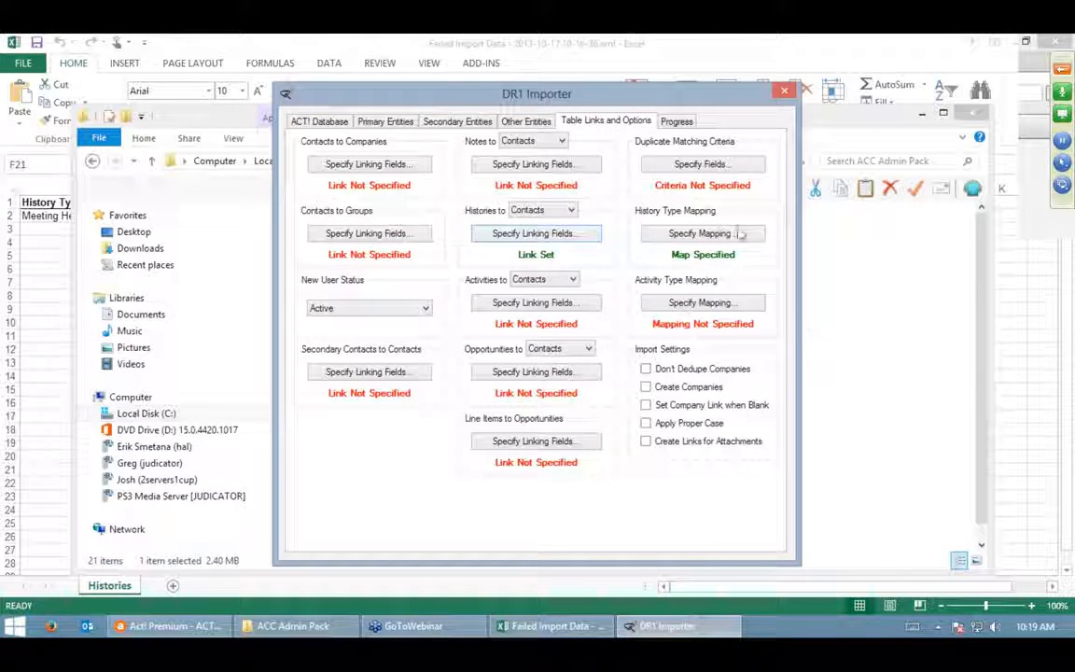
click(676, 122)
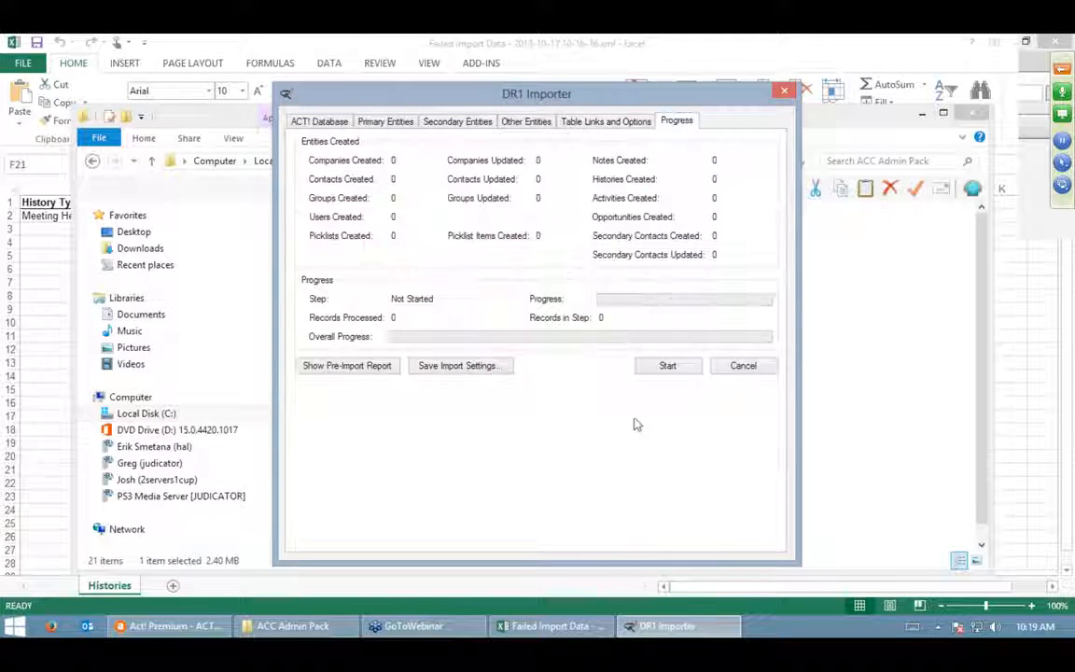
- Run the import until 1 history is created, then close DR1 Importer
click(668, 367)
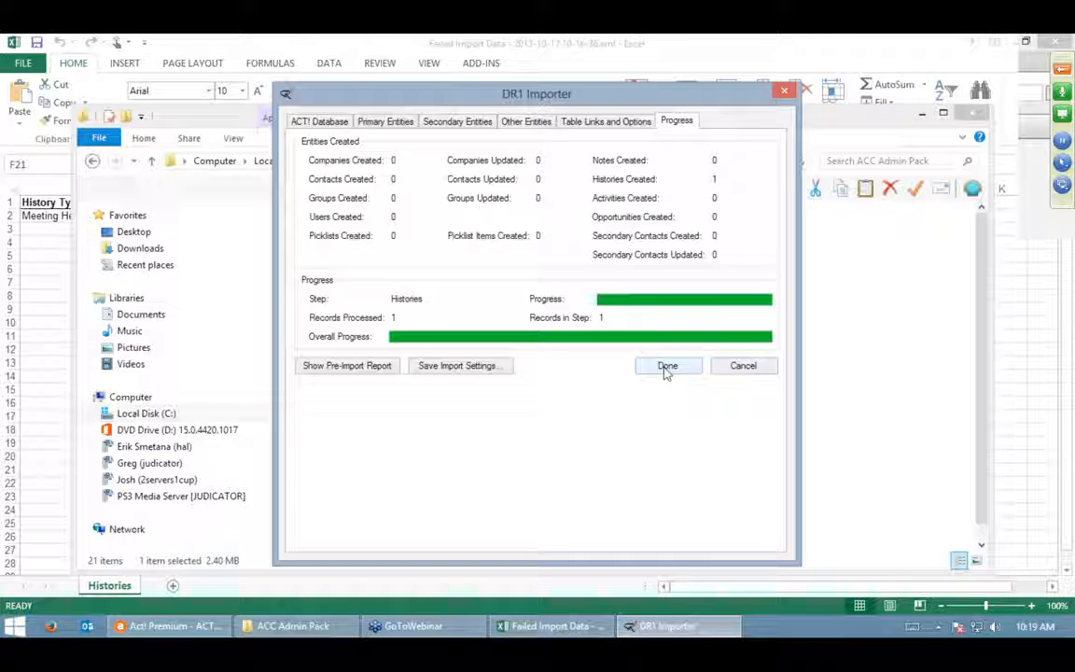
click(667, 366)
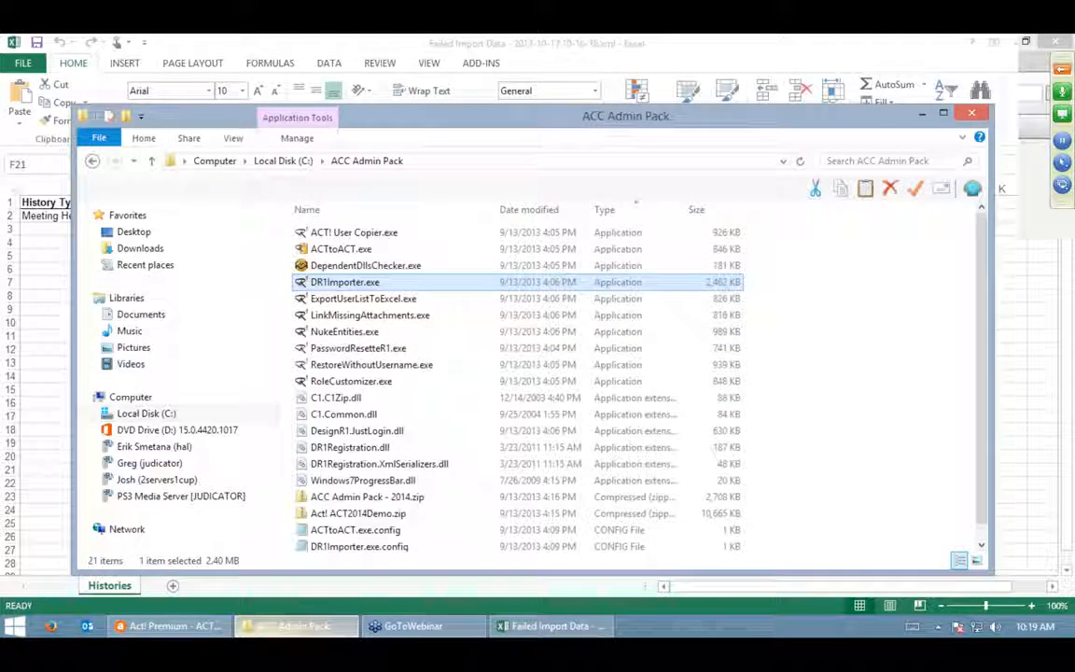
click(168, 624)
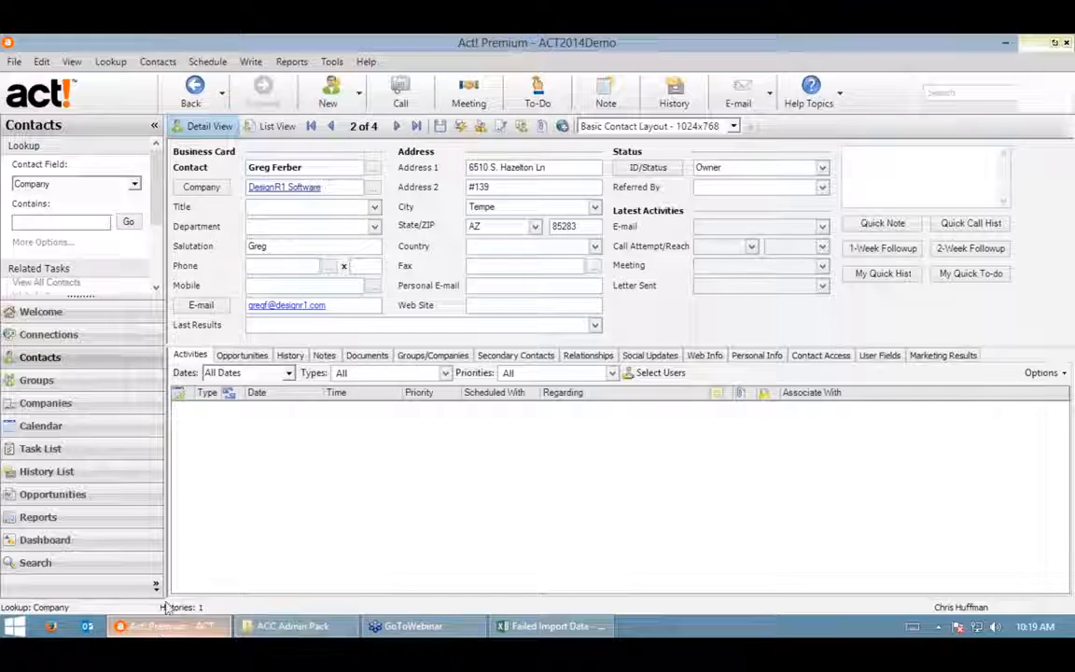
- Refresh the contact and confirm the 10/1/2013 Sample Meeting history on its History tab
click(71, 64)
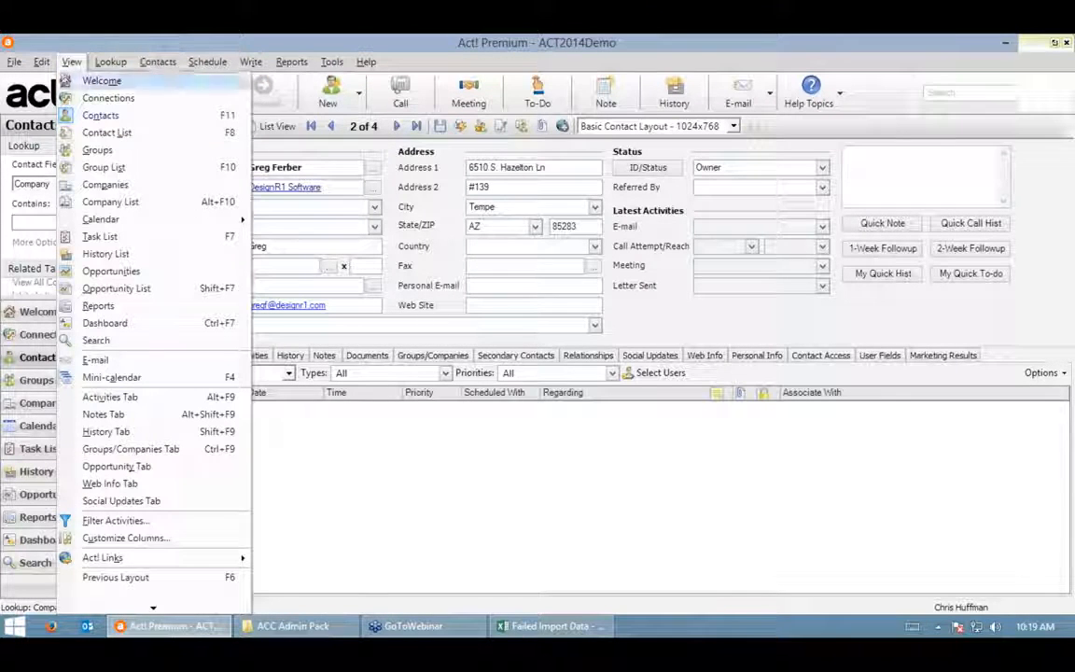
scroll(140, 573, down, 3)
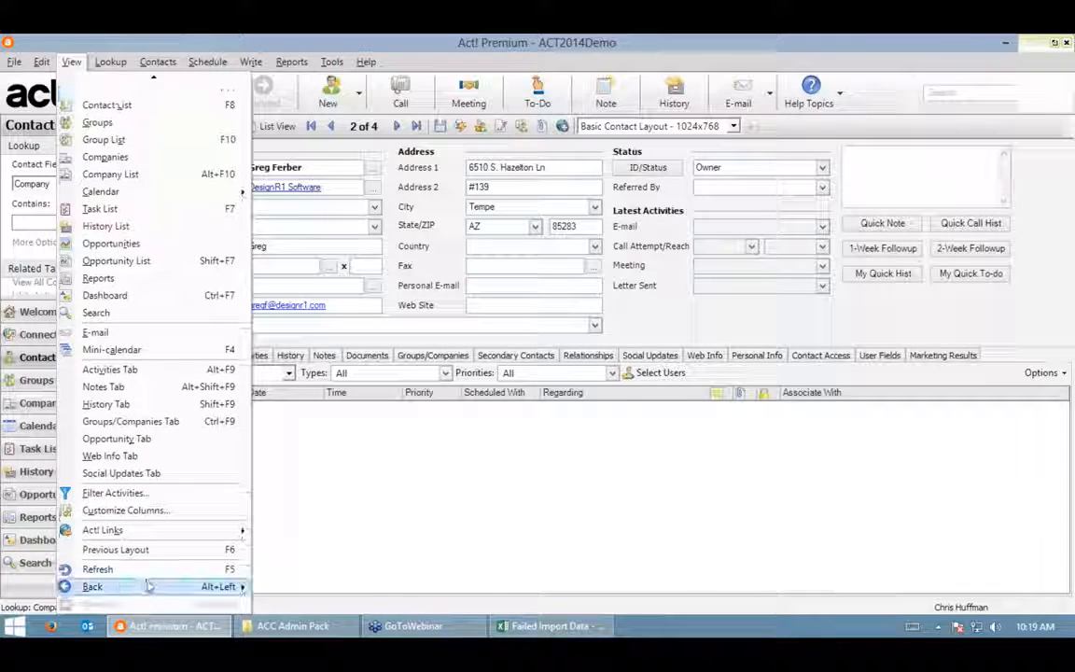
click(139, 570)
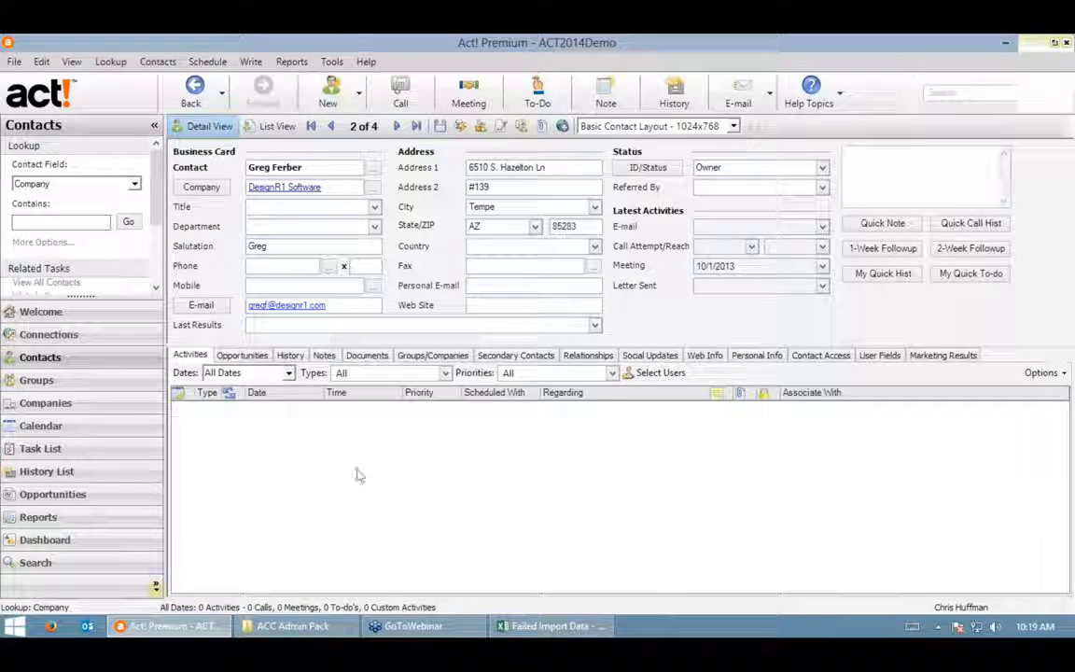
click(297, 356)
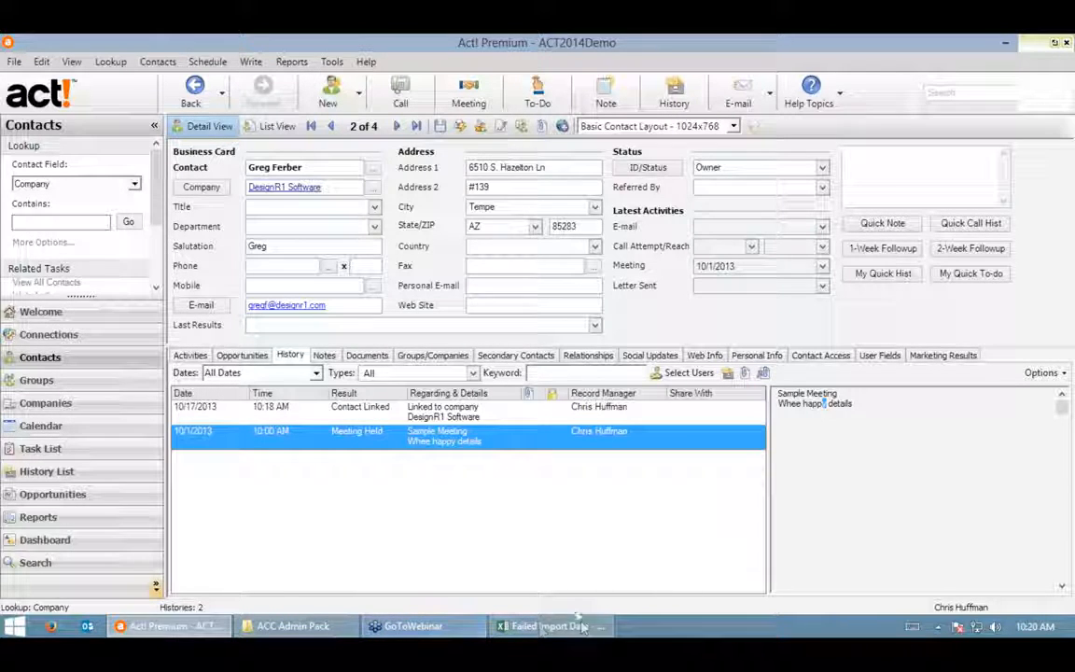
- Check the failed-import workbook, then return to the ACC Admin Pack folder
click(509, 623)
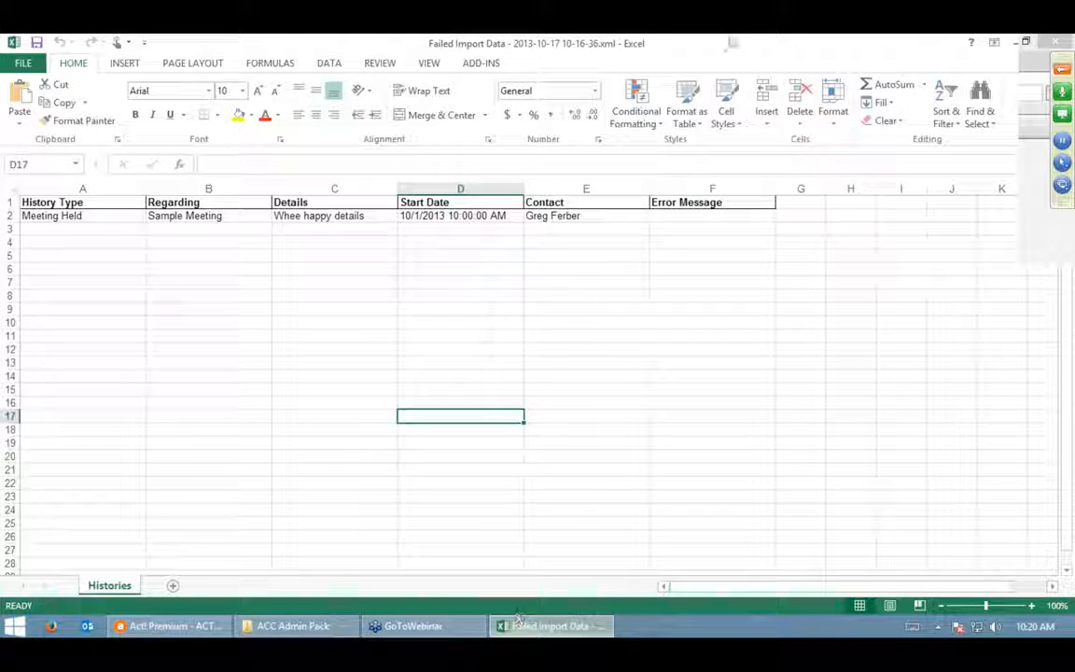
click(982, 42)
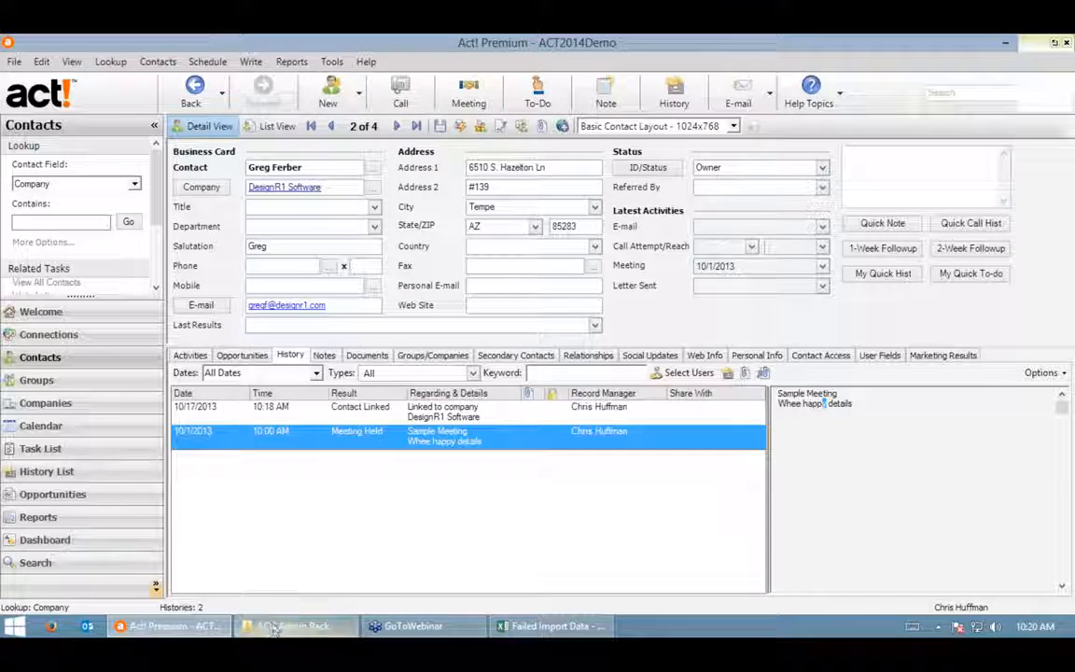
click(275, 627)
- Launch DR1Importer.exe and sign in with the account e-mail and password
double_click(352, 286)
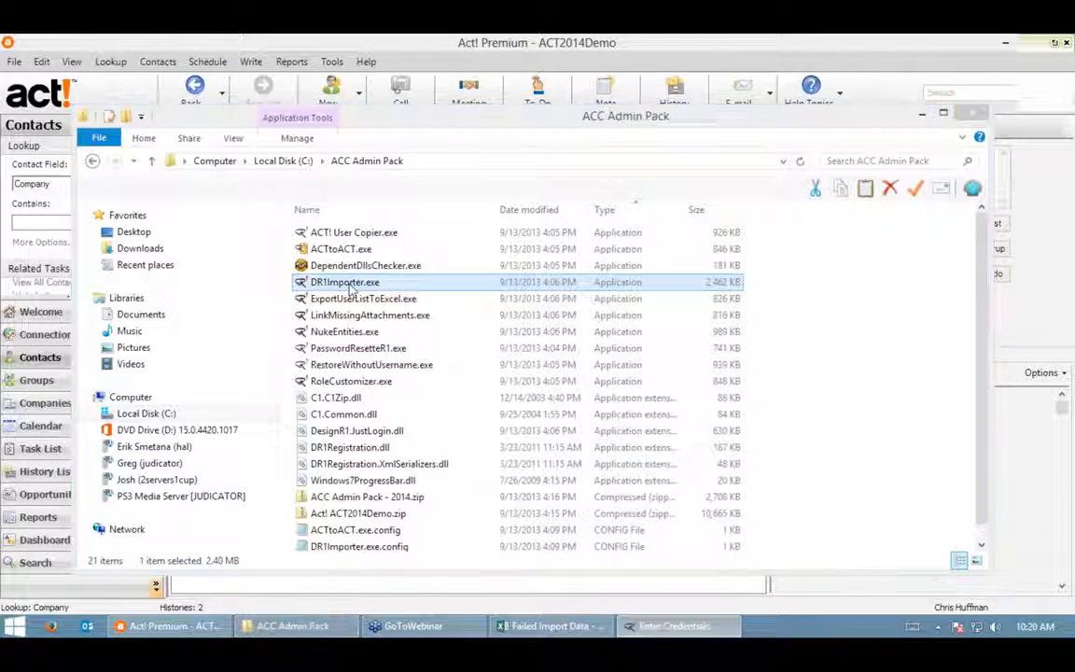
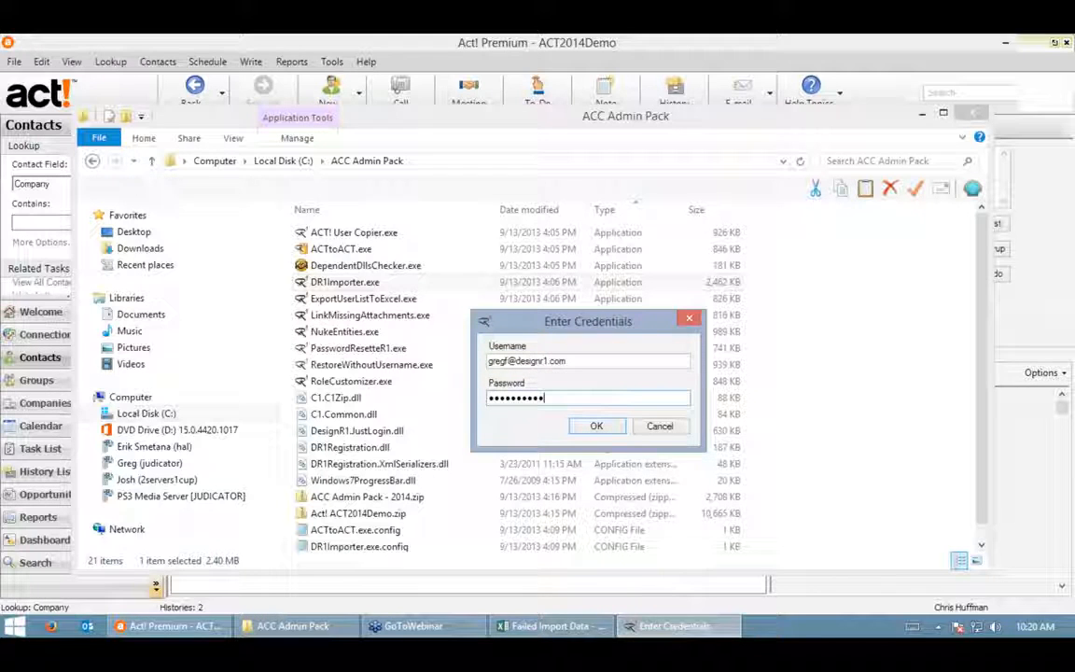
key(Return)
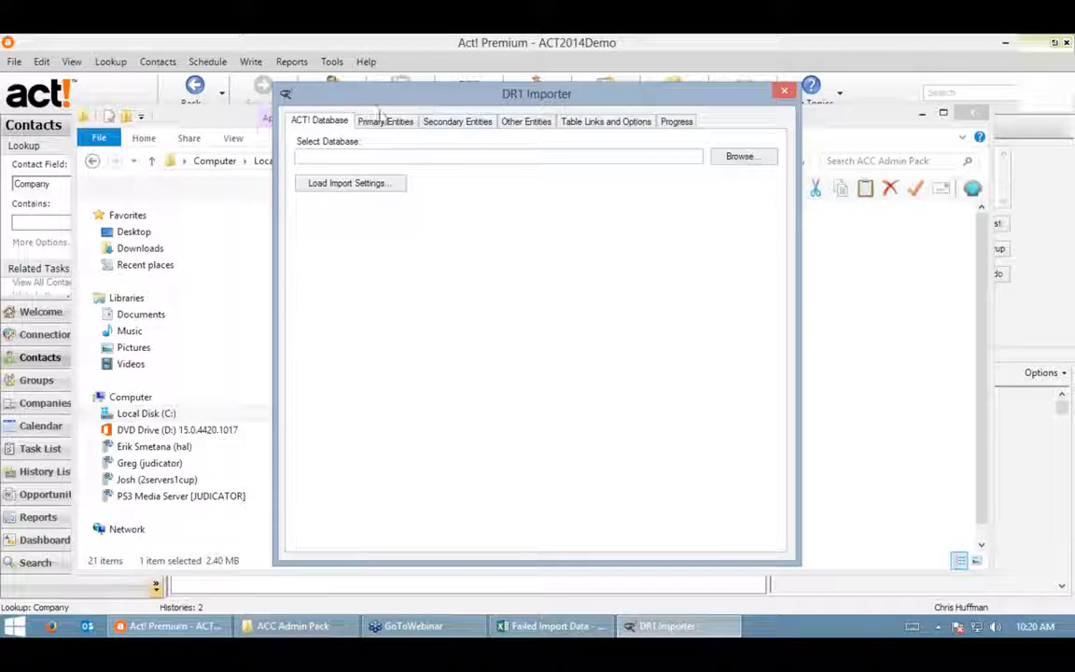
- Log on to ACT2014Demo.PAD with the Act! user name and view Primary Entities
click(764, 160)
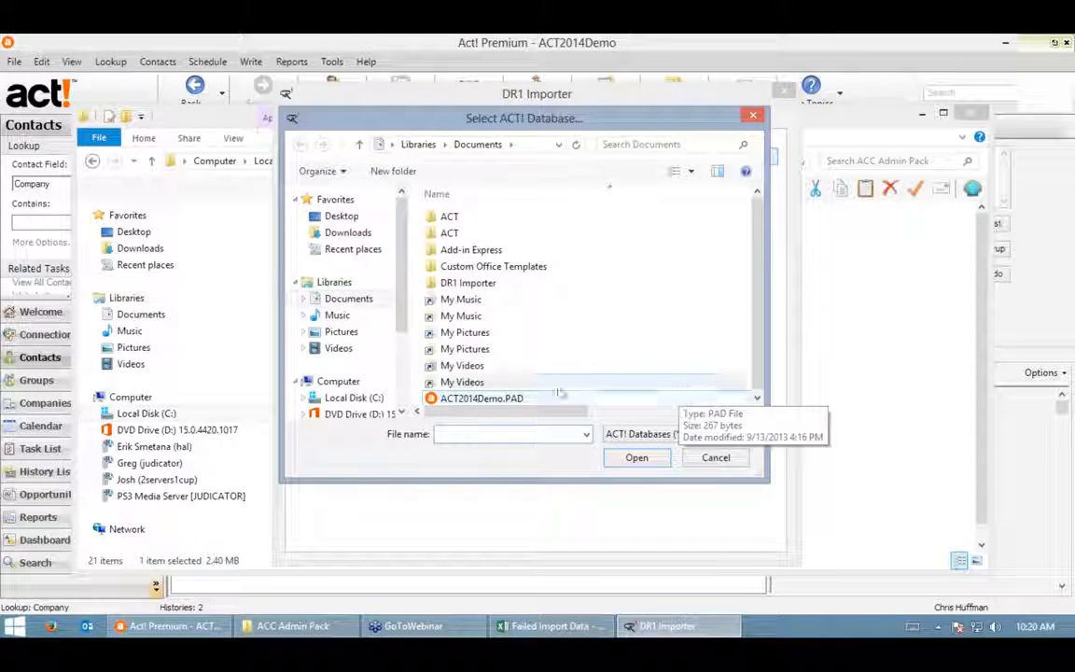
click(495, 397)
click(640, 458)
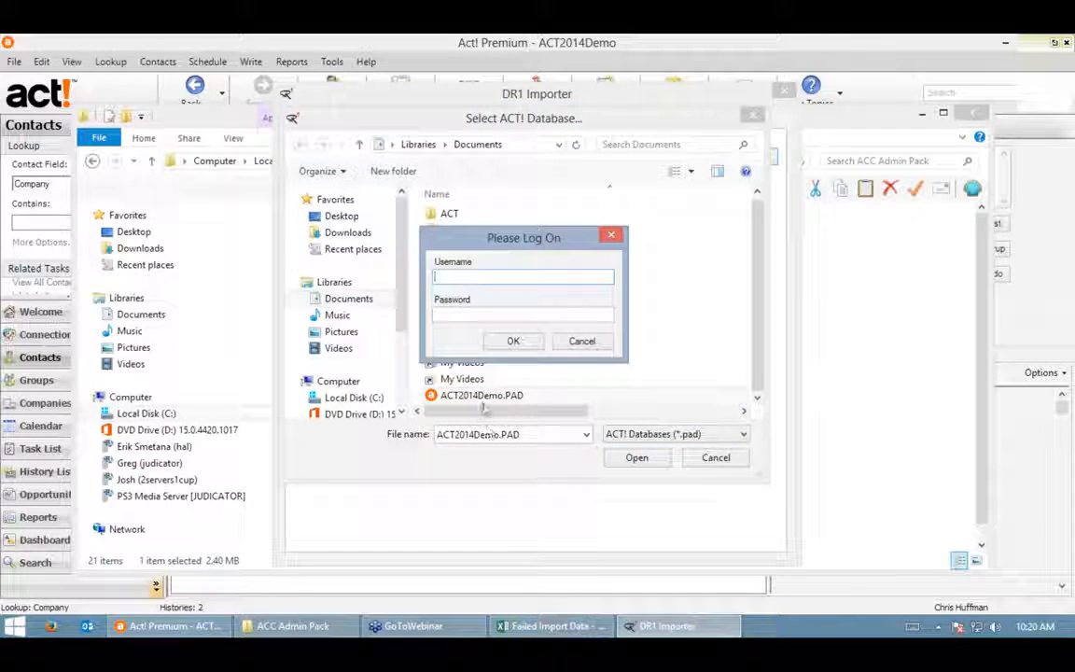
text(Chris Huffman)
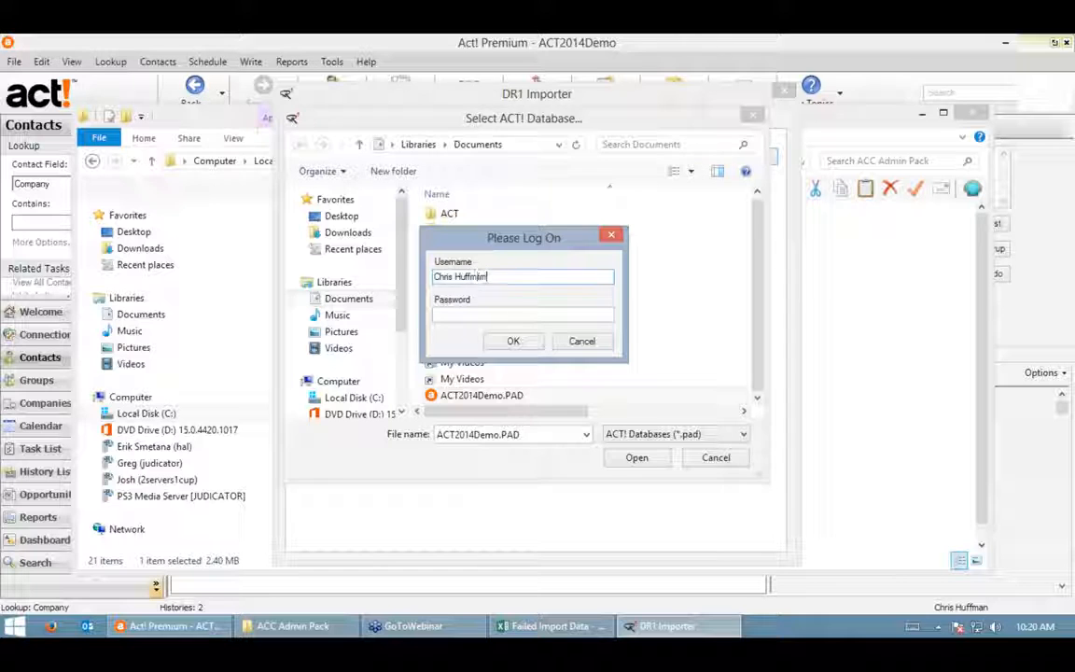
key(Return)
click(384, 121)
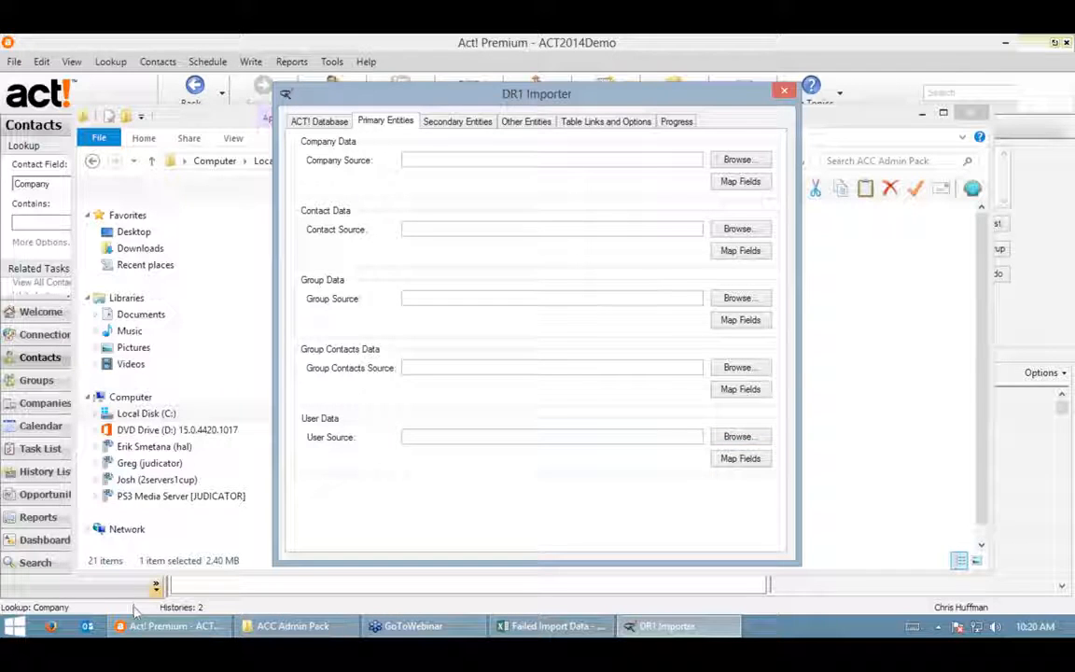
click(172, 625)
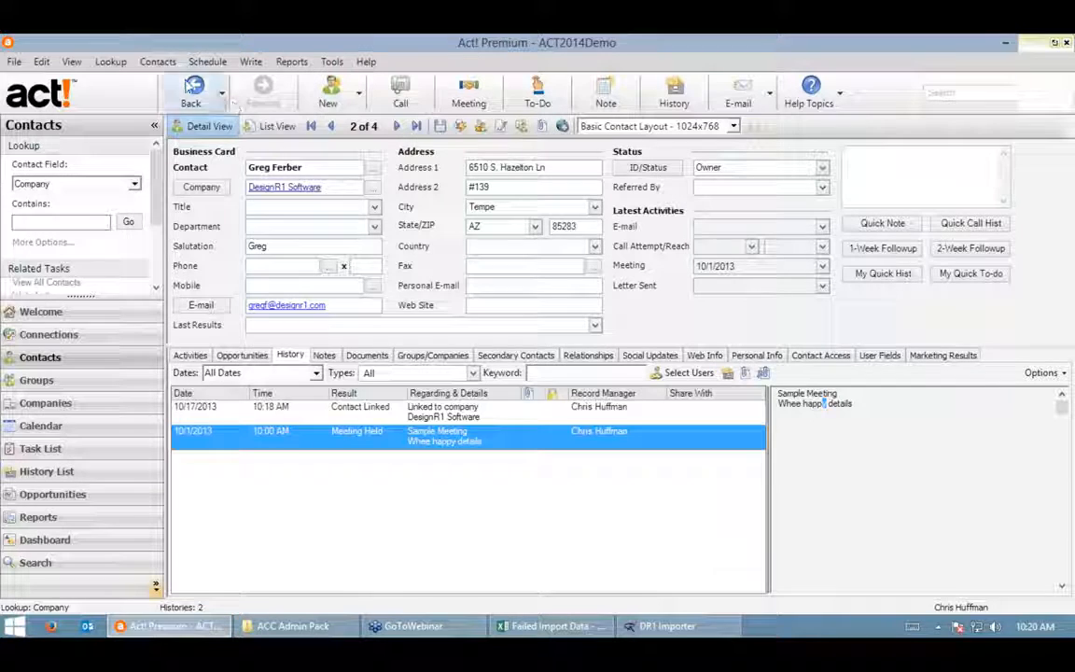
- Look up all 9 users via Lookup > Advanced > Users and export the list to Excel
click(110, 62)
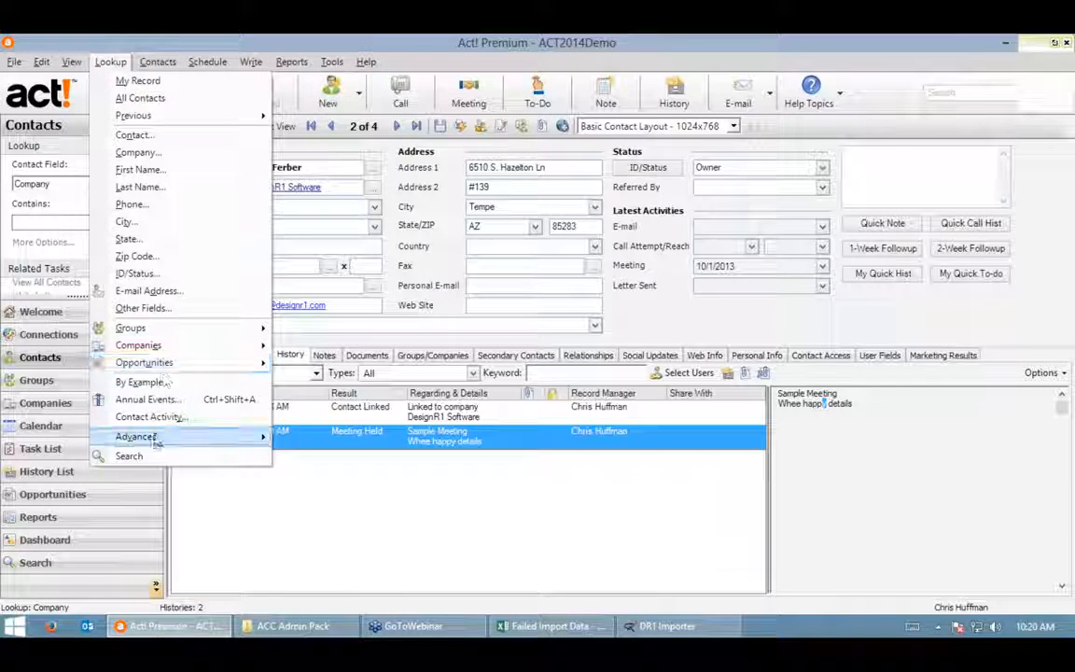
mouse_move(157, 438)
click(309, 473)
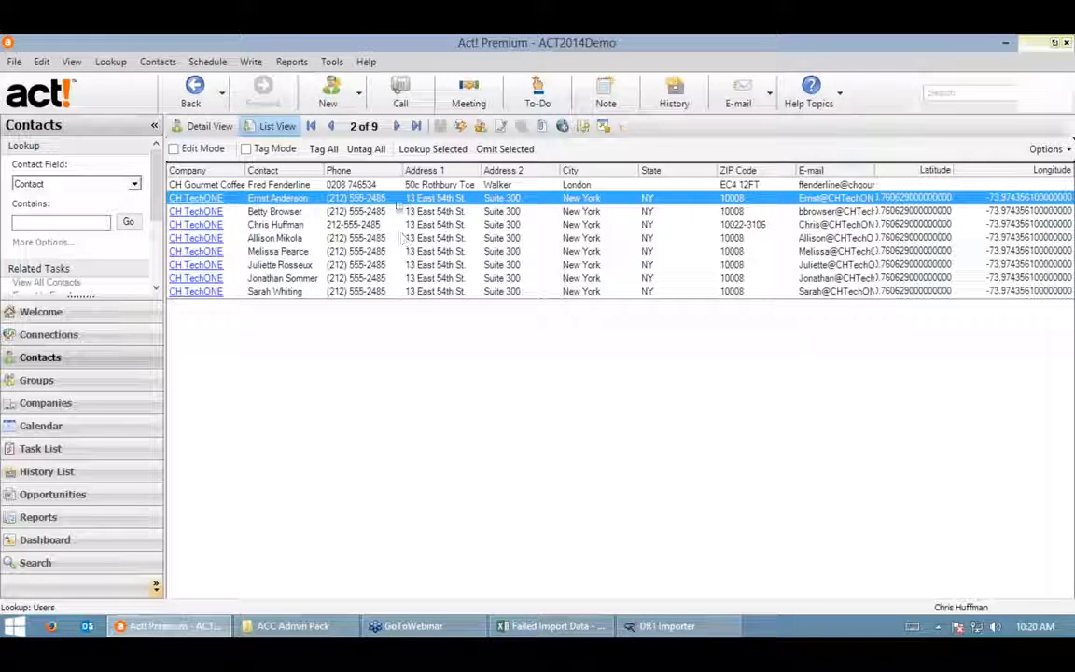
click(349, 184)
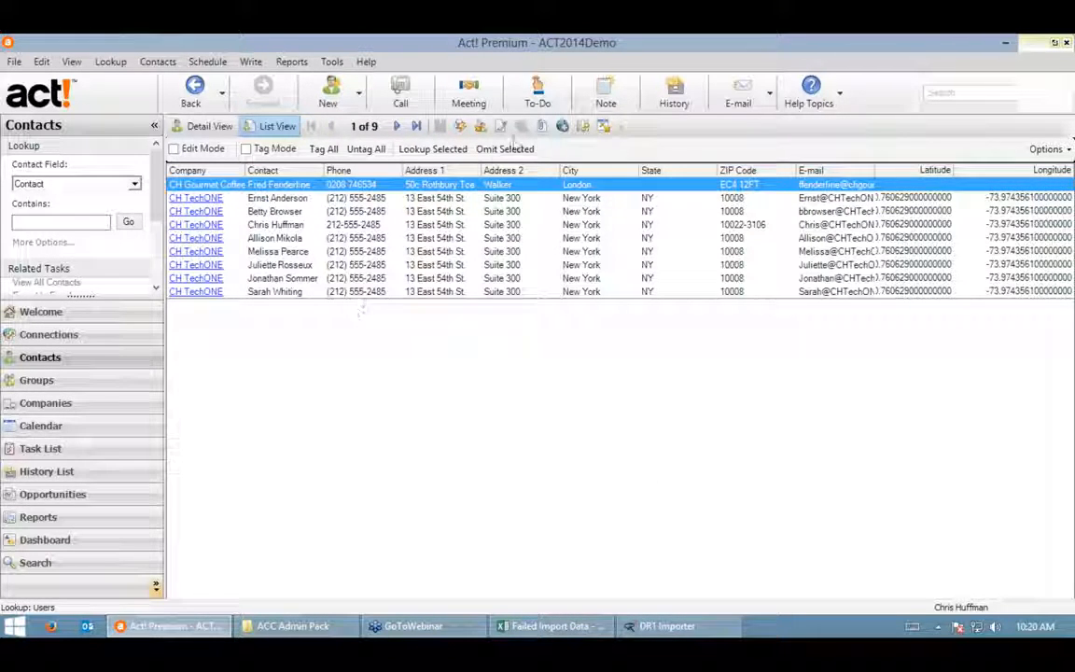
click(604, 125)
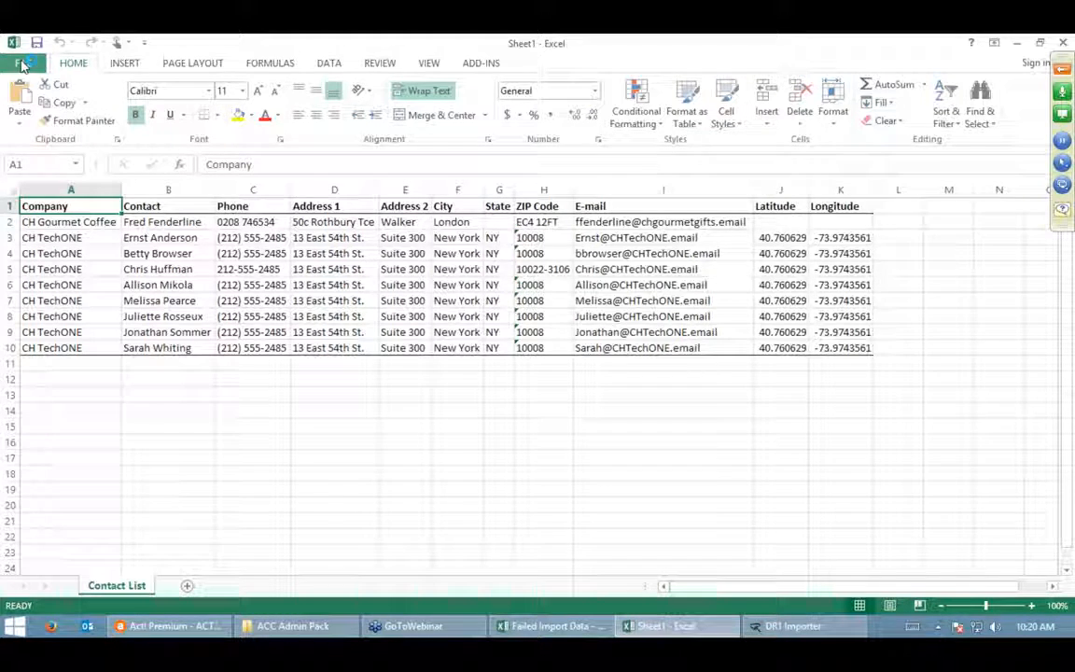
- Save the exported Excel workbook as Users.xlsx in Documents
click(22, 63)
click(37, 222)
click(408, 321)
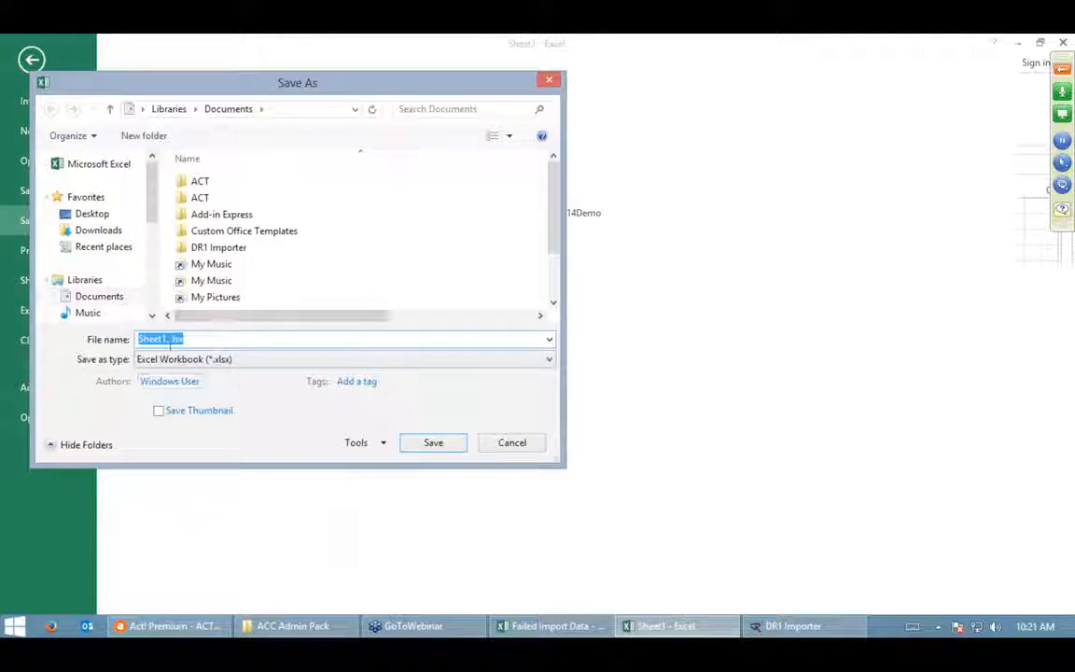
text(Users)
key(Return)
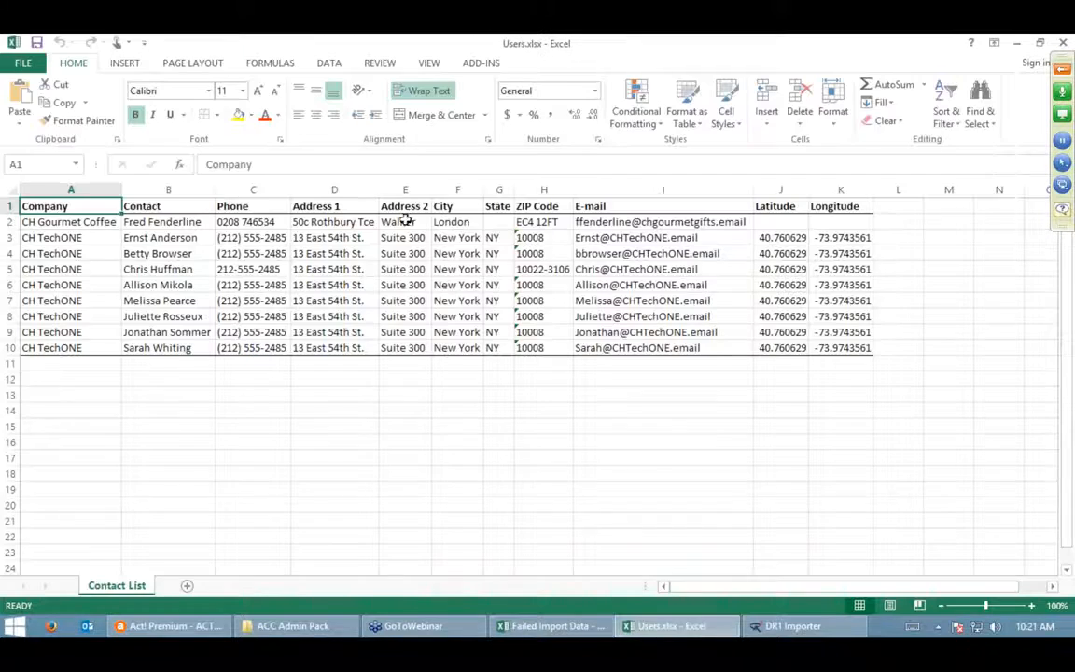
click(792, 626)
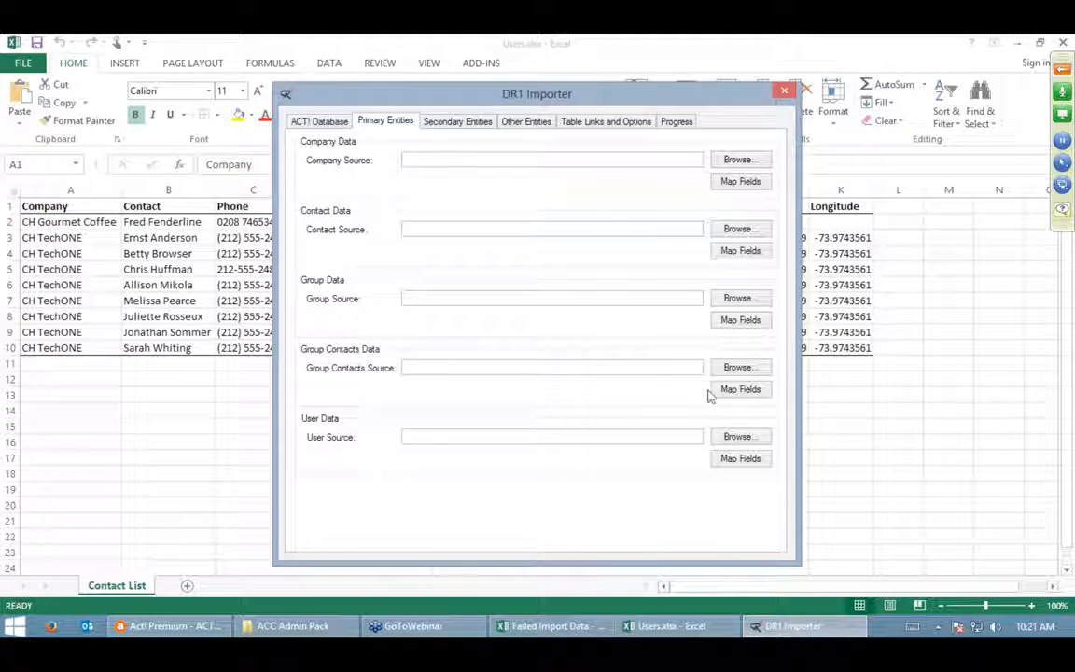
- Choose Users.xlsx's Contact List table as the user source, closing the open workbook first
click(746, 438)
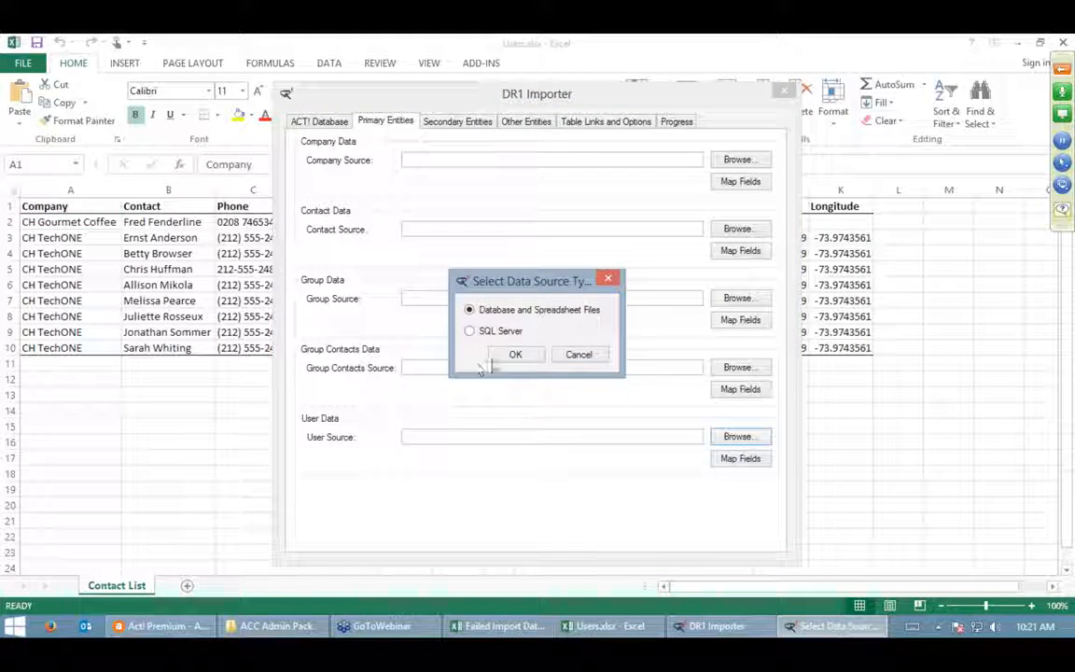
click(515, 355)
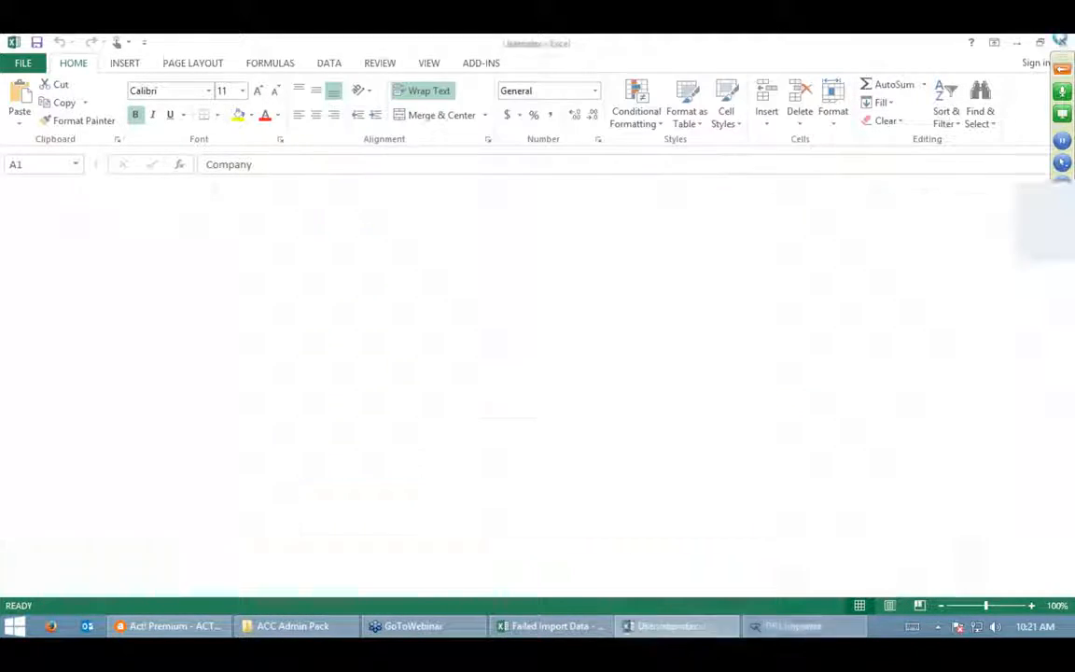
click(1062, 42)
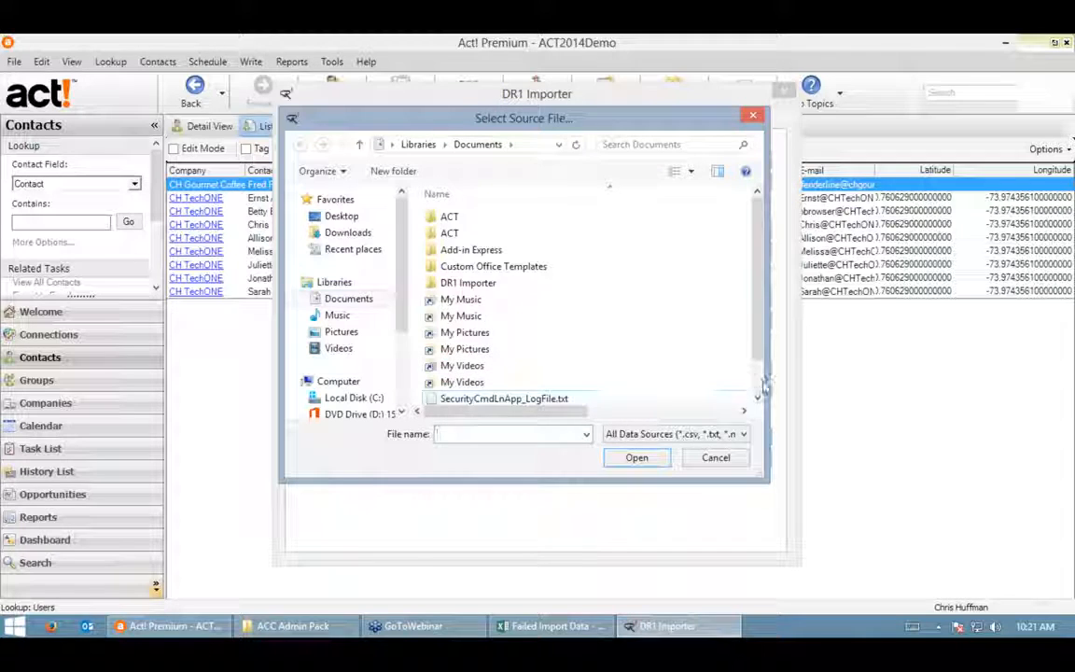
scroll(763, 388, down, 1)
click(467, 393)
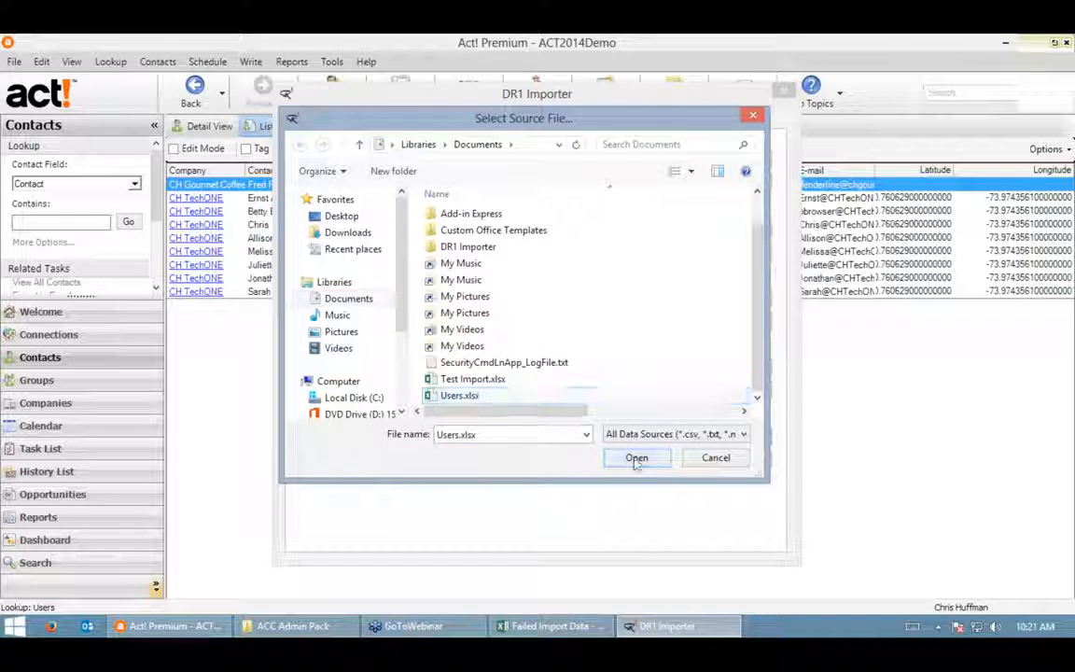
click(636, 458)
click(498, 391)
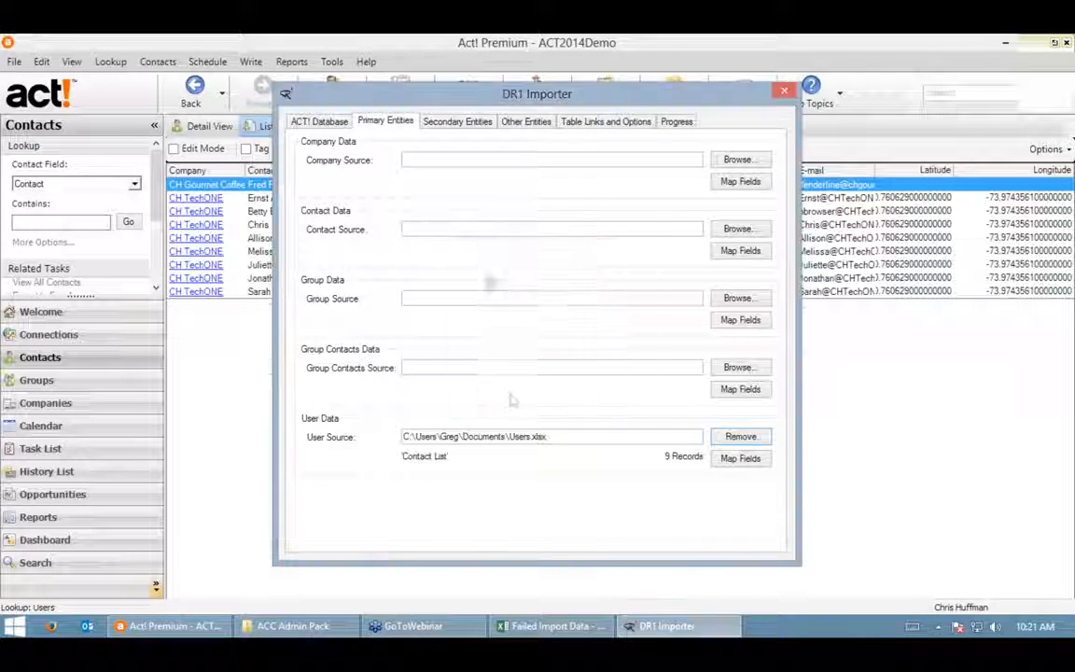
click(751, 458)
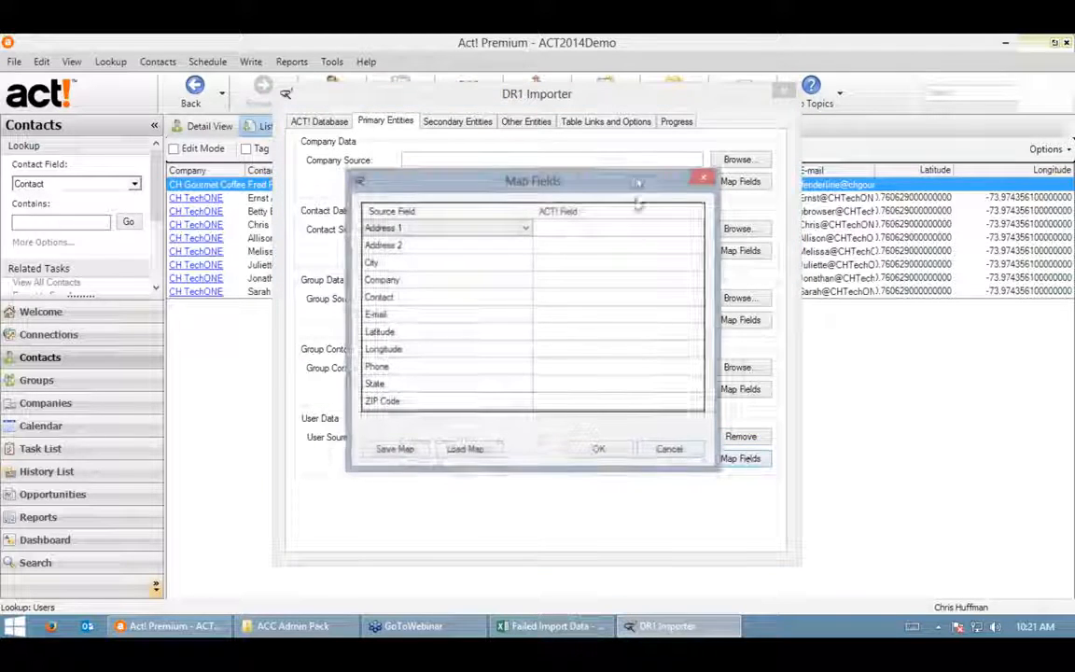
- Browse the Act! user fields offered for Address 1, then cancel Map Fields unmapped
click(695, 231)
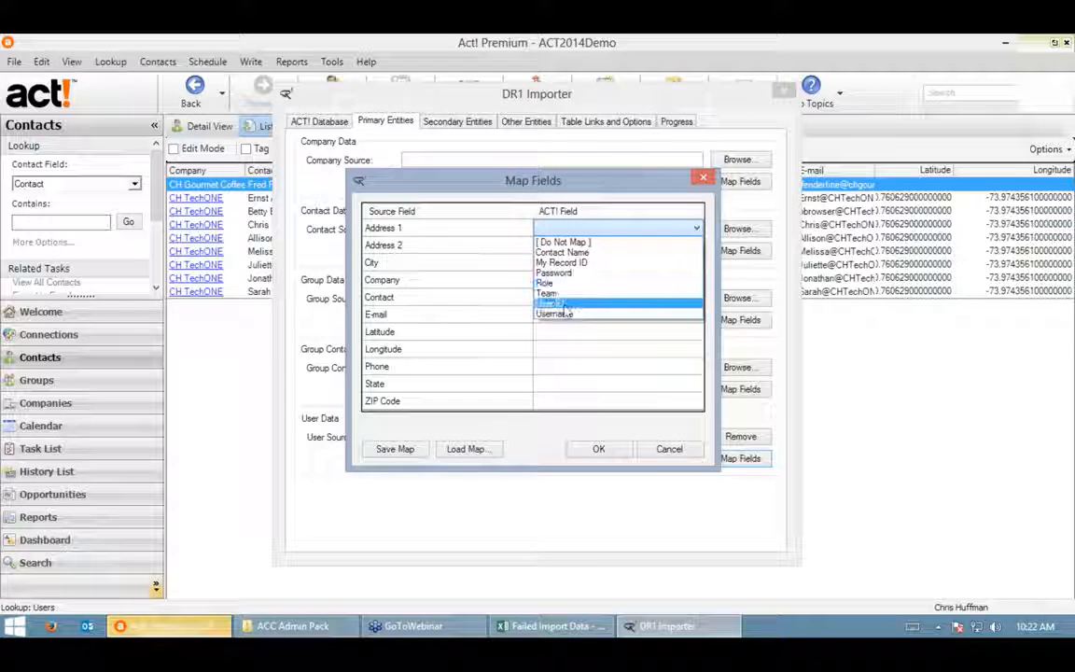
click(473, 191)
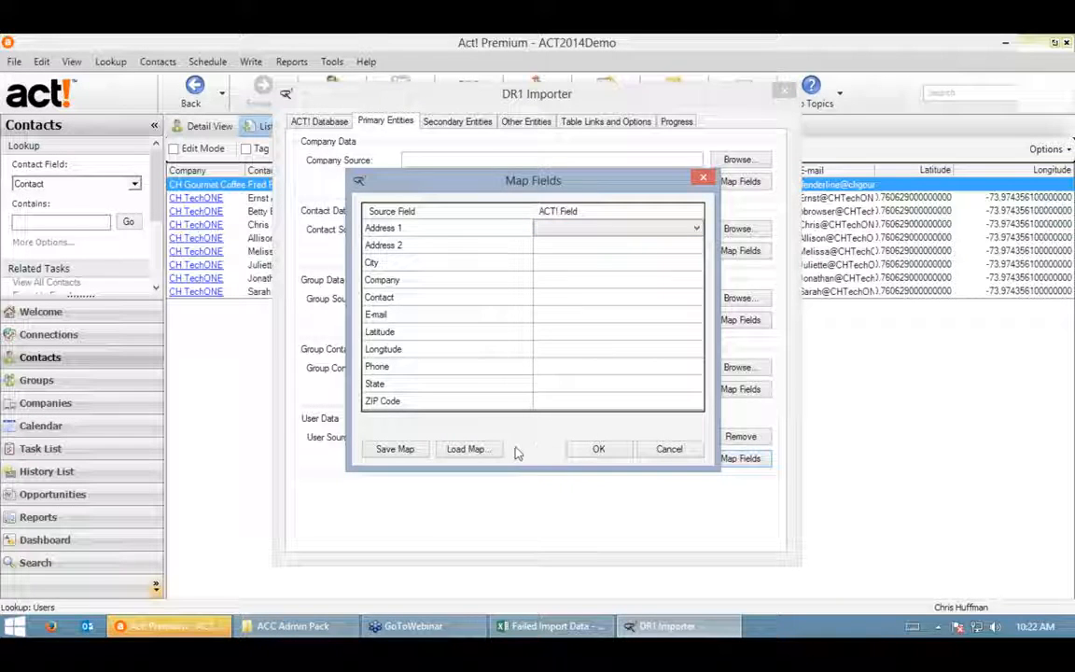
click(668, 449)
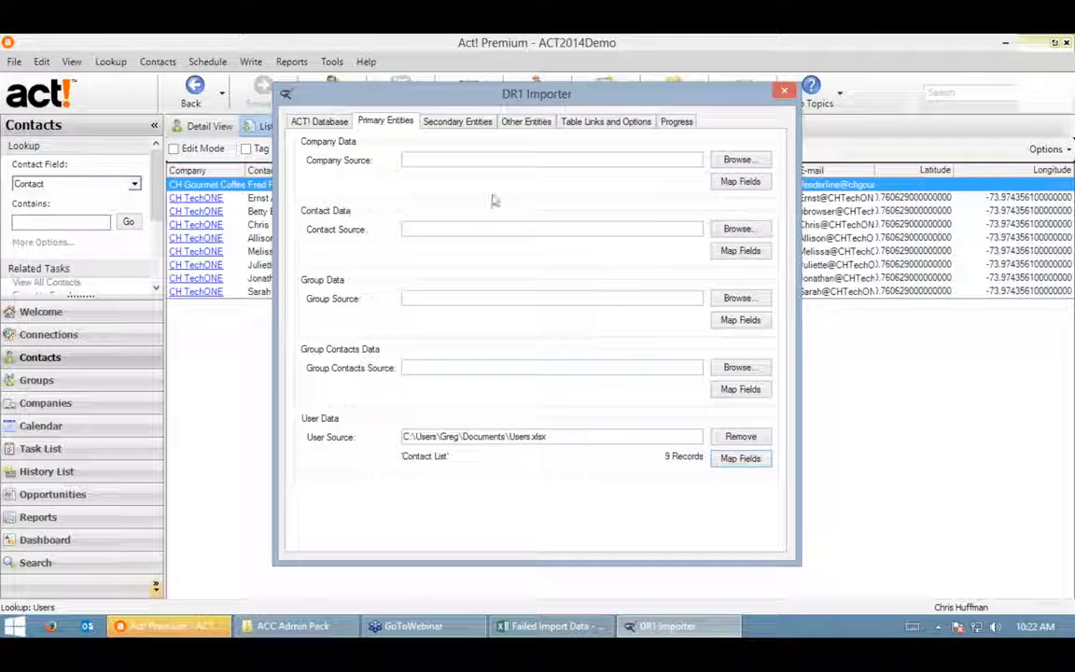
- Step through the Secondary Entities, Other Entities and Table Links and Options pages to Progress, where all counts show 0 and Not Started
click(457, 123)
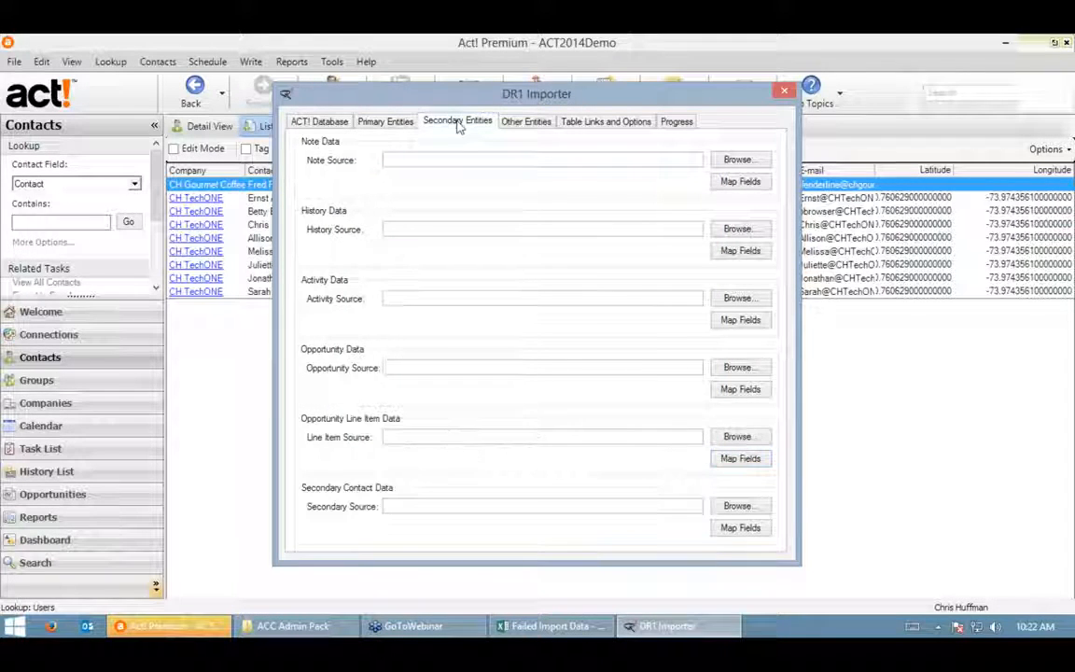
click(521, 124)
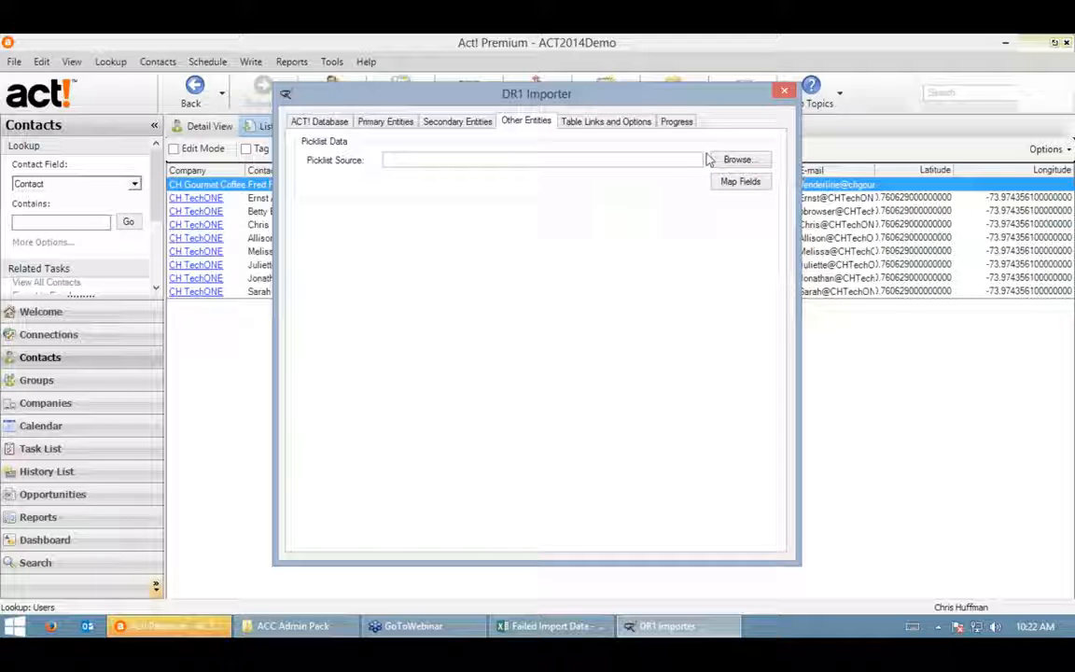
click(586, 124)
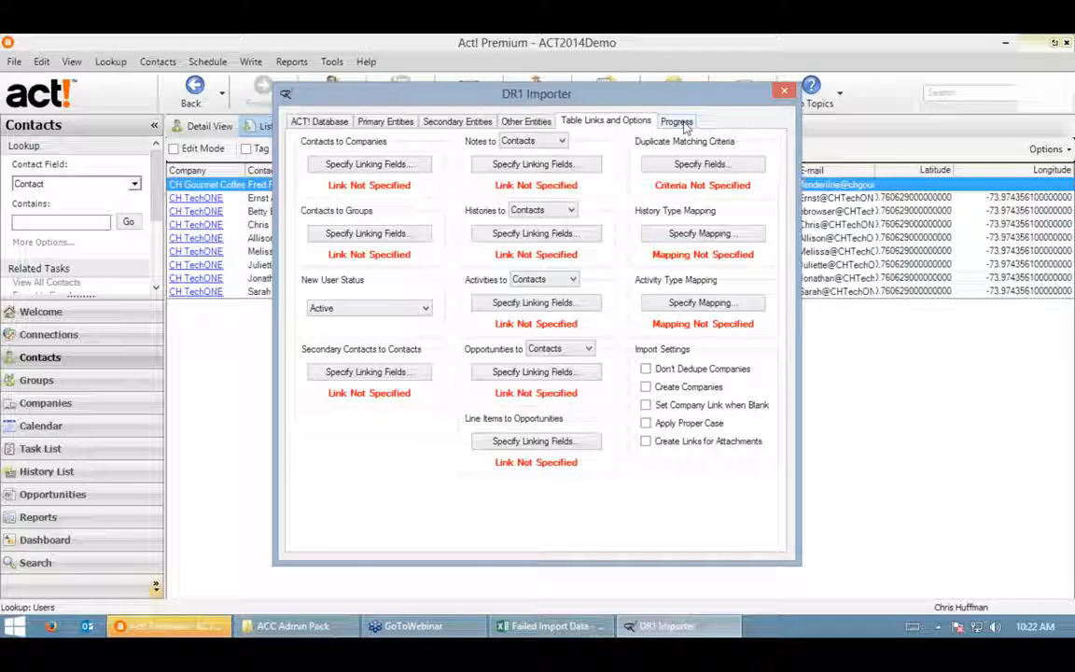
click(679, 123)
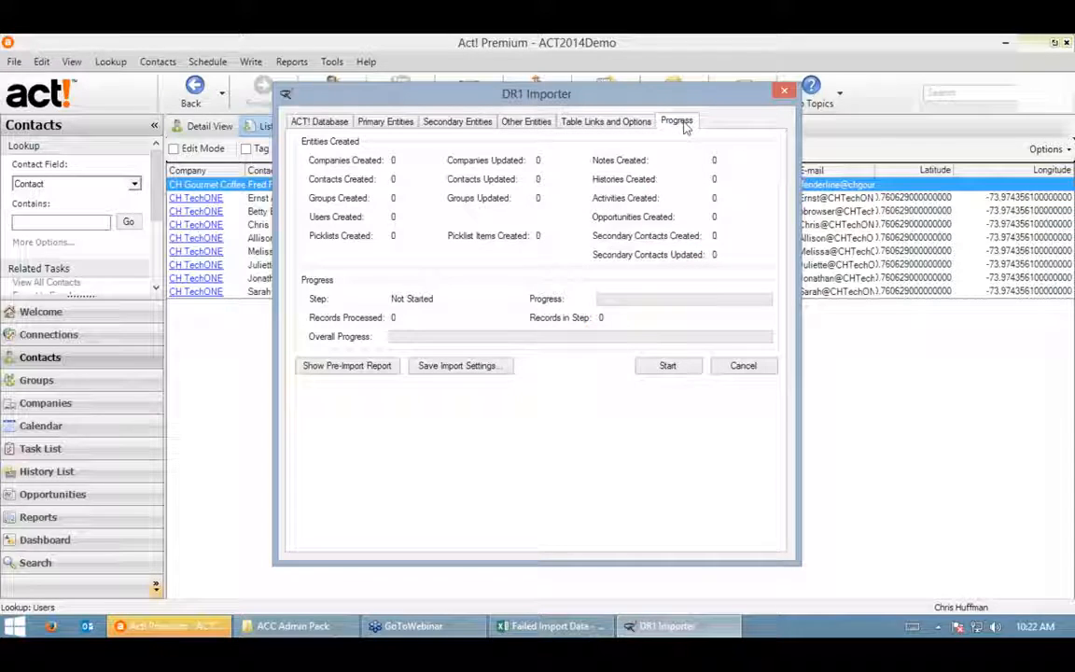
click(1068, 75)
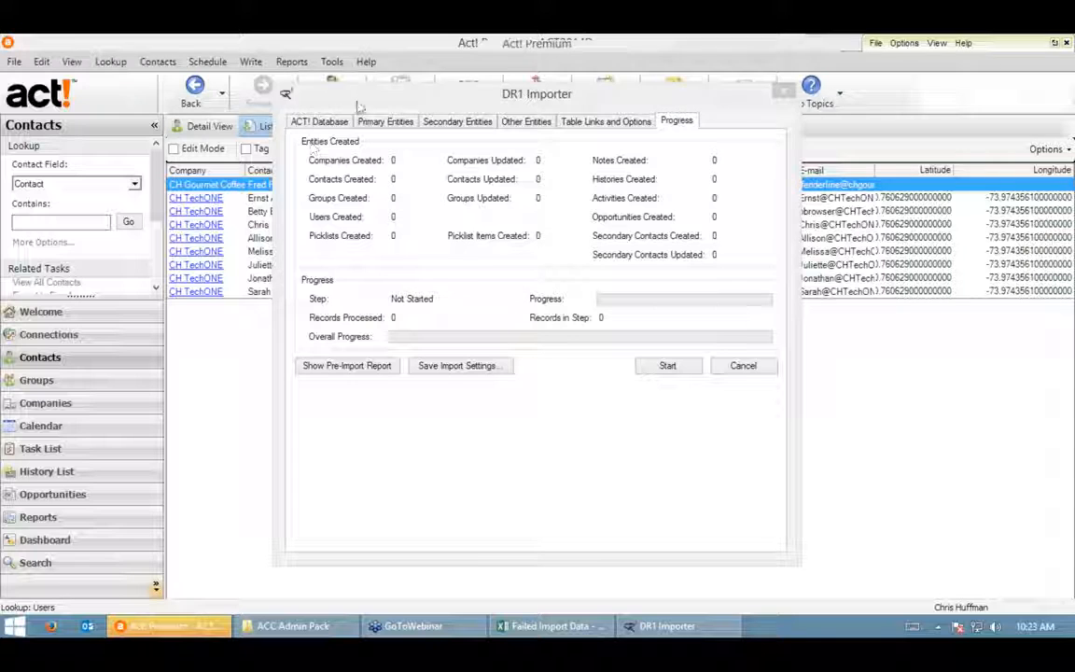
- Move the DR1 Importer window up-left and reopen Table Links and Options, where every mapping is still Not Specified
drag(396, 103, 195, 84)
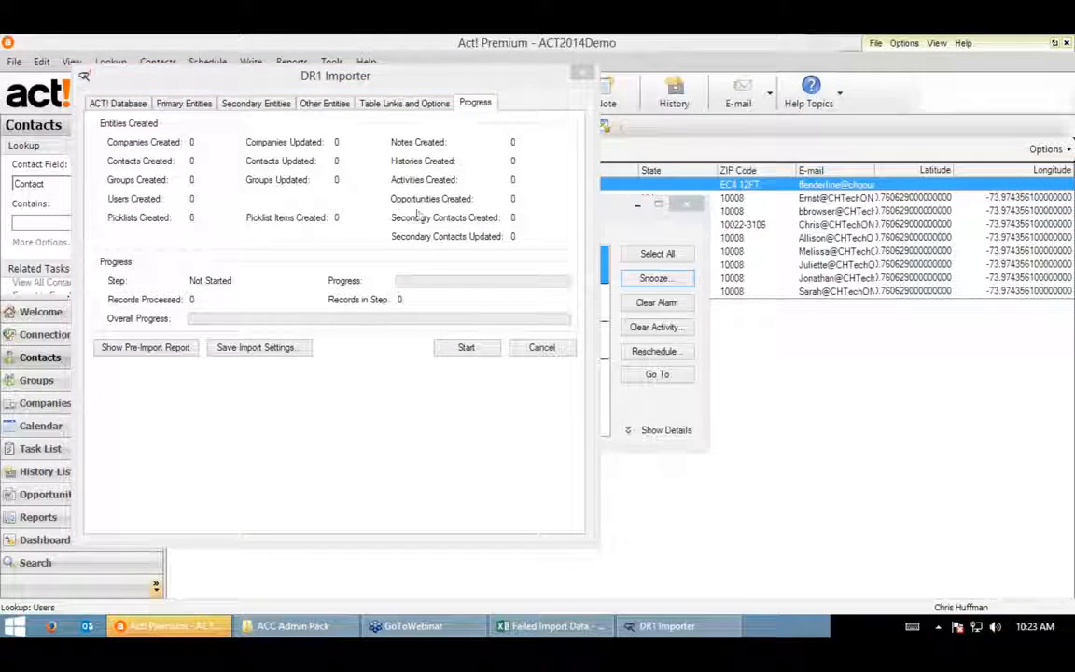
click(402, 106)
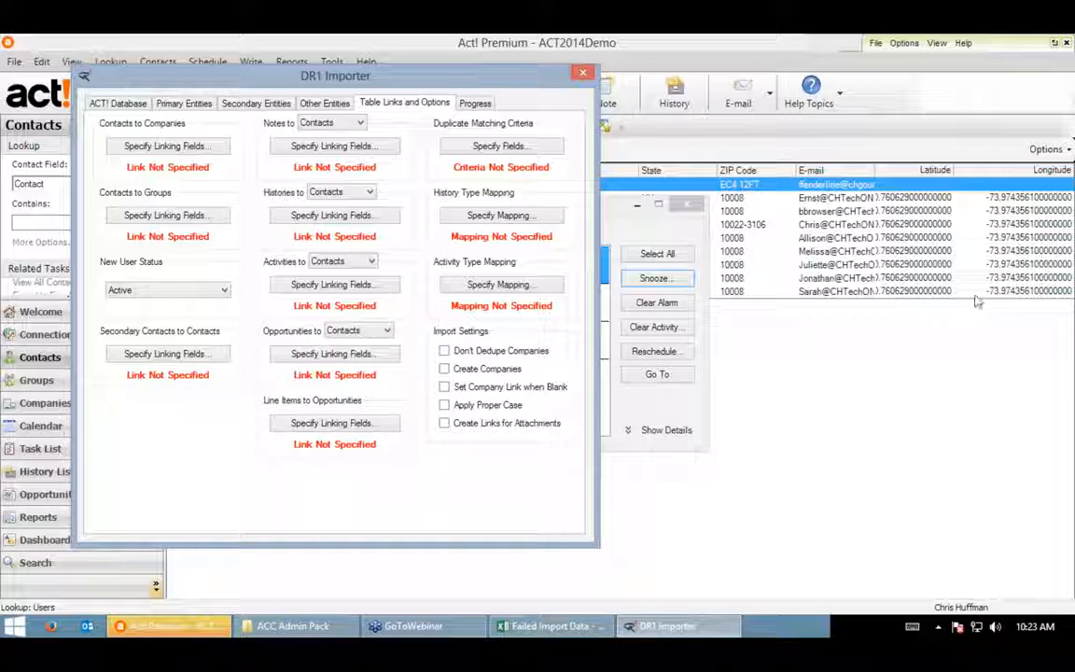
click(1064, 300)
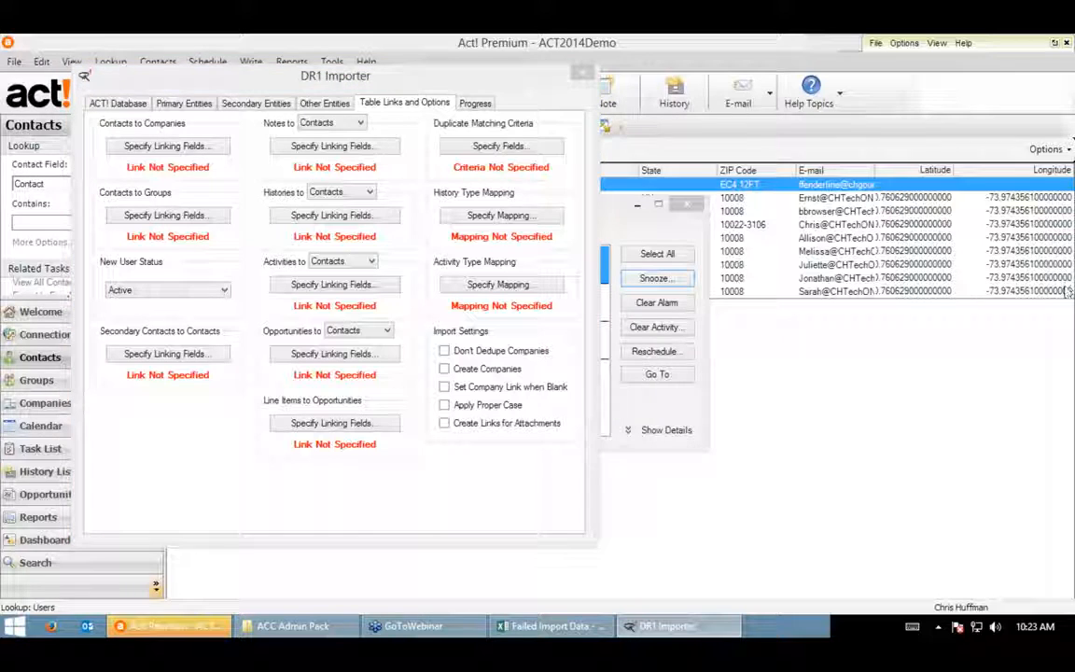